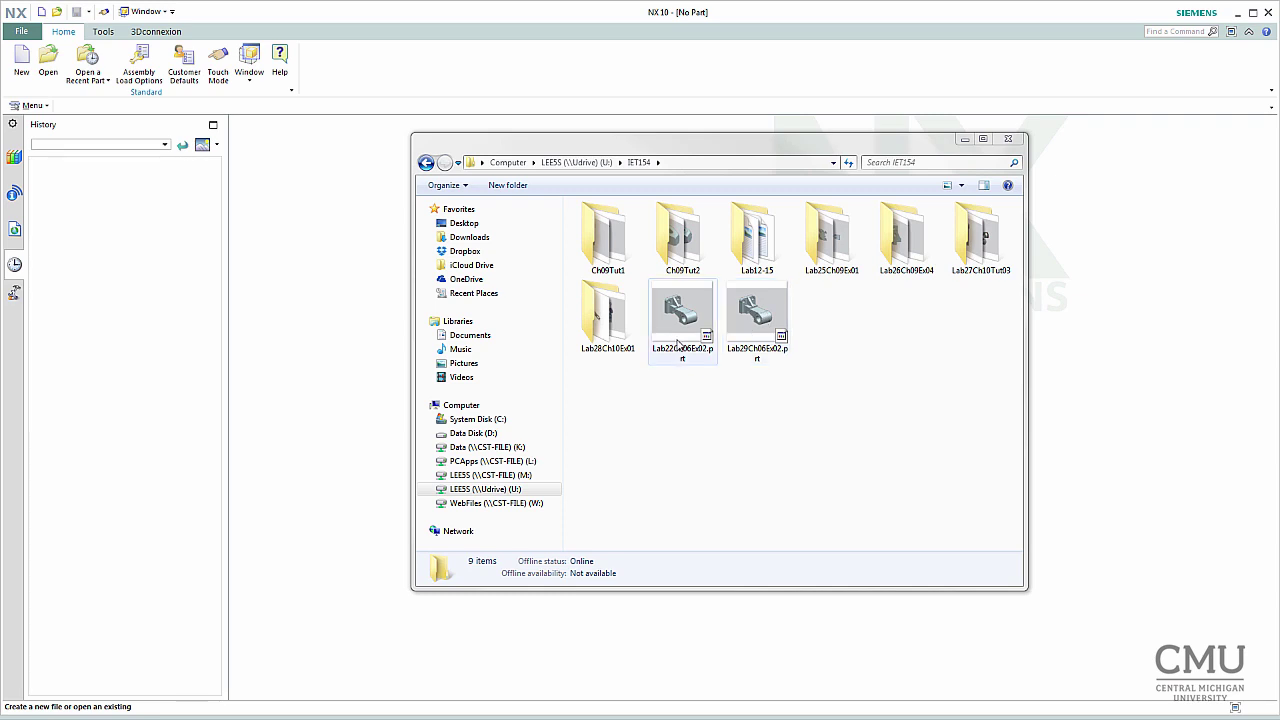
- Browse Lab27Ch10Tut03 as large icons, then return to IET154 and select Lab29Ch06Ex02.prt
double_click(969, 245)
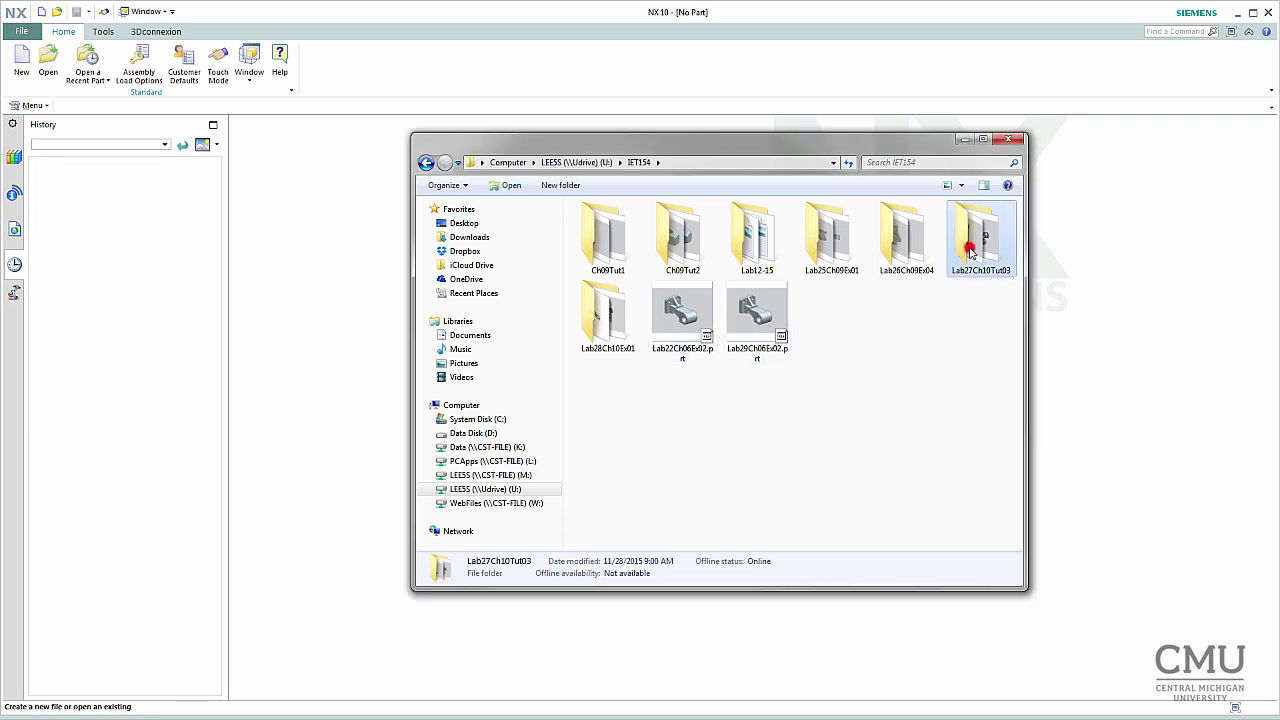
left_click(945, 185)
left_click(945, 185)
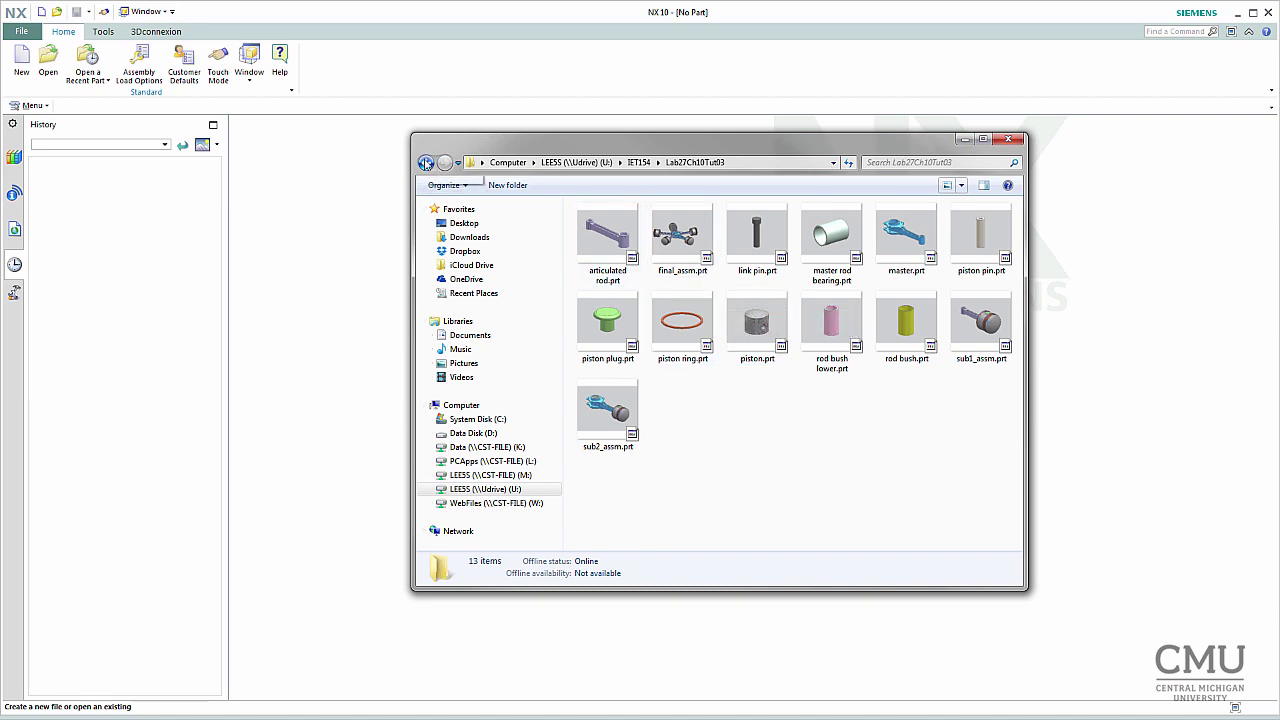
left_click(429, 164)
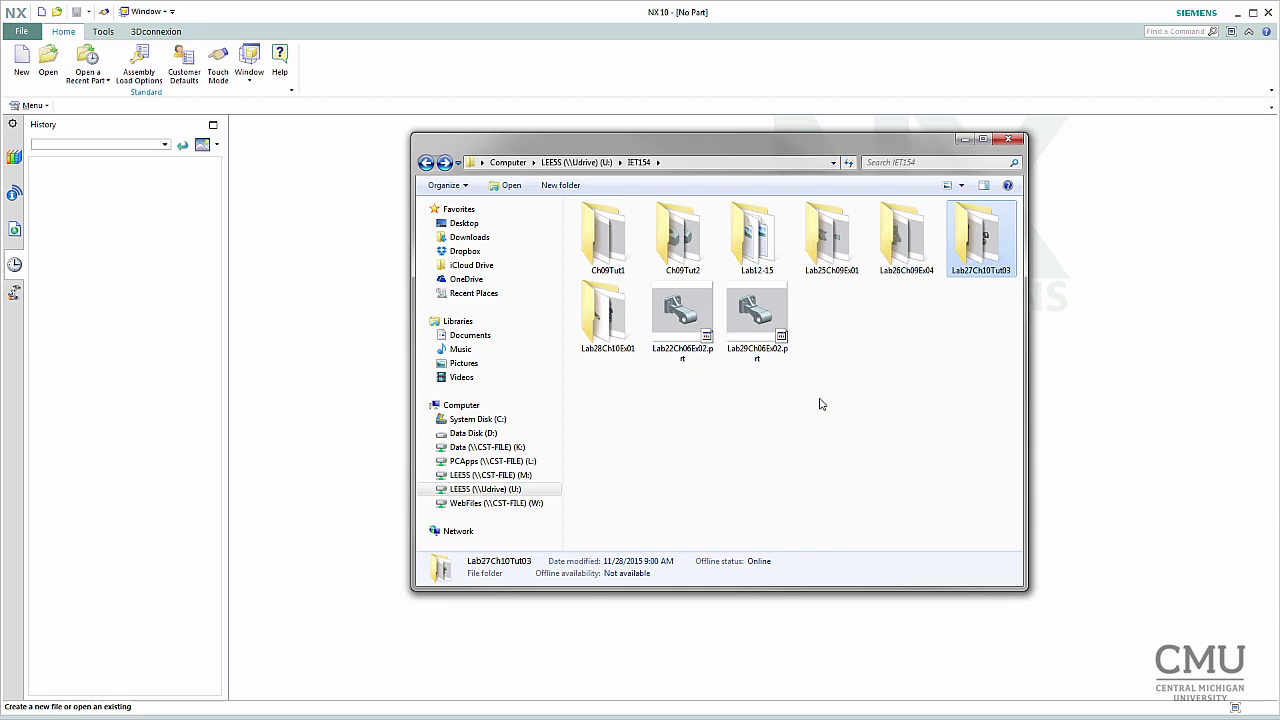
left_click(757, 318)
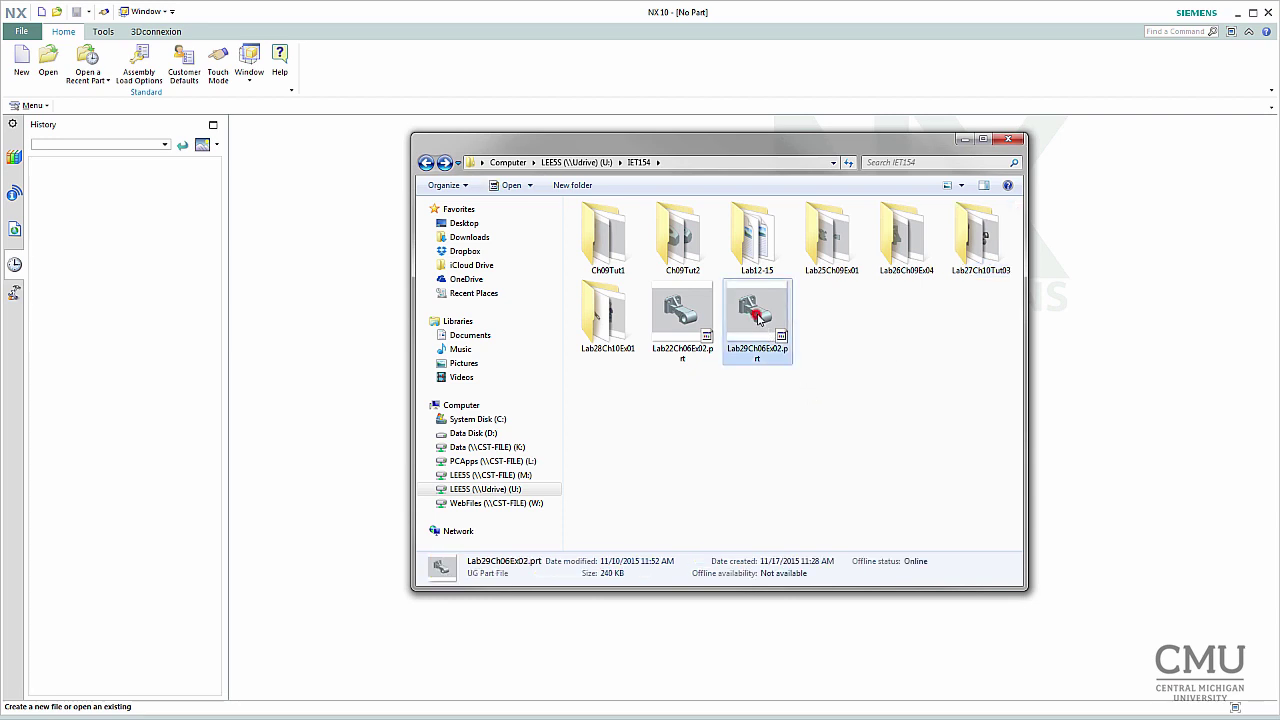
- Open Lab29Ch06Ex02.prt in Modeling and bring up the Application tab's modes
double_click(757, 318)
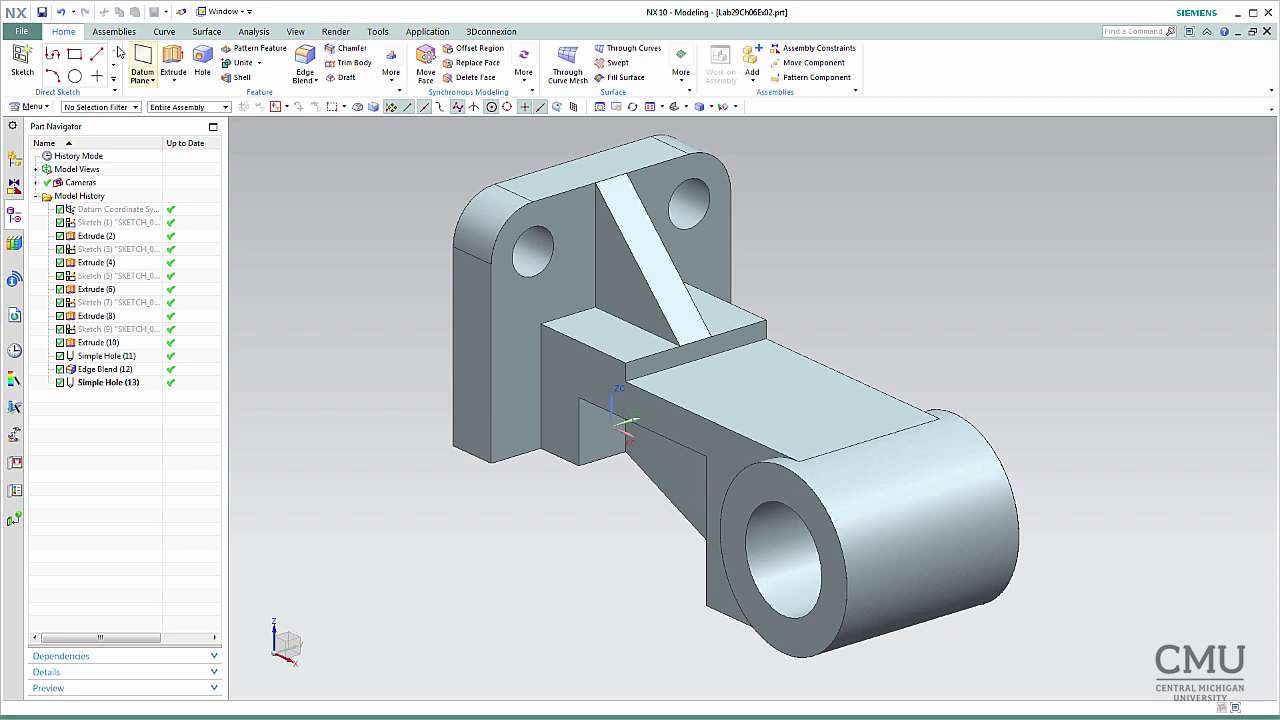
left_click(428, 32)
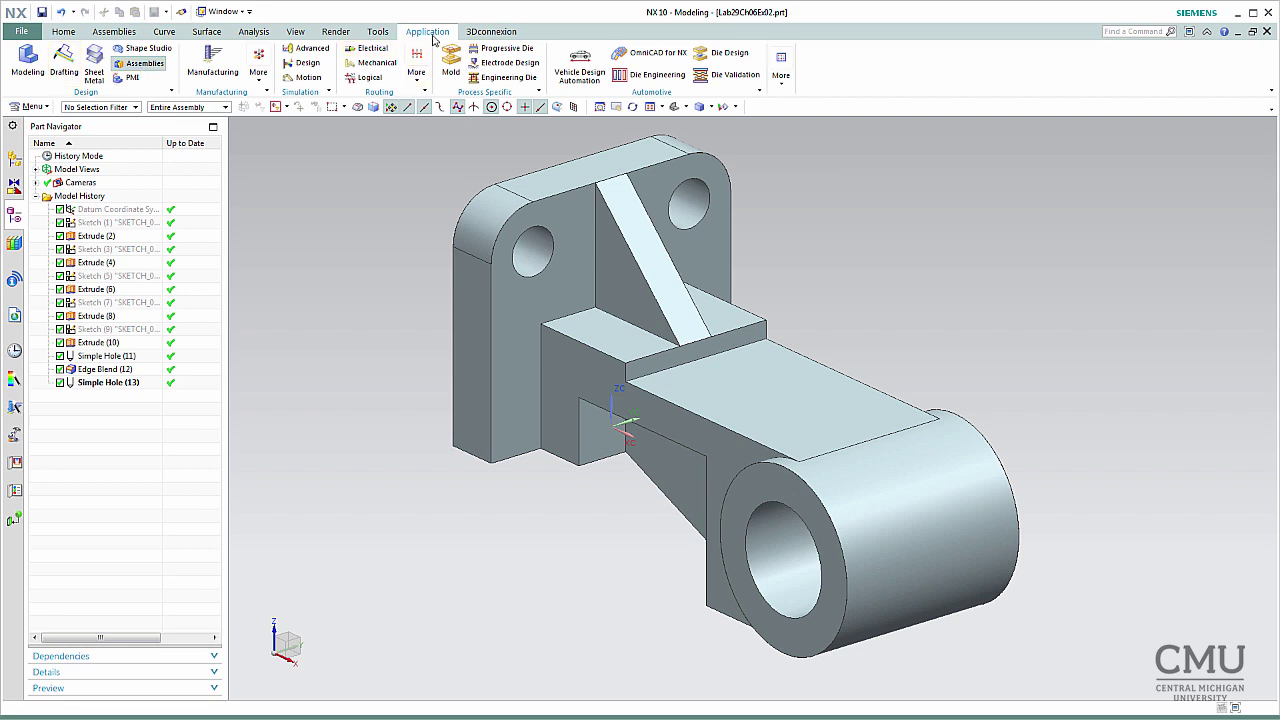
- Switch the bracket part from Modeling to the Drafting application to start an A2 sheet
right_click(833, 57)
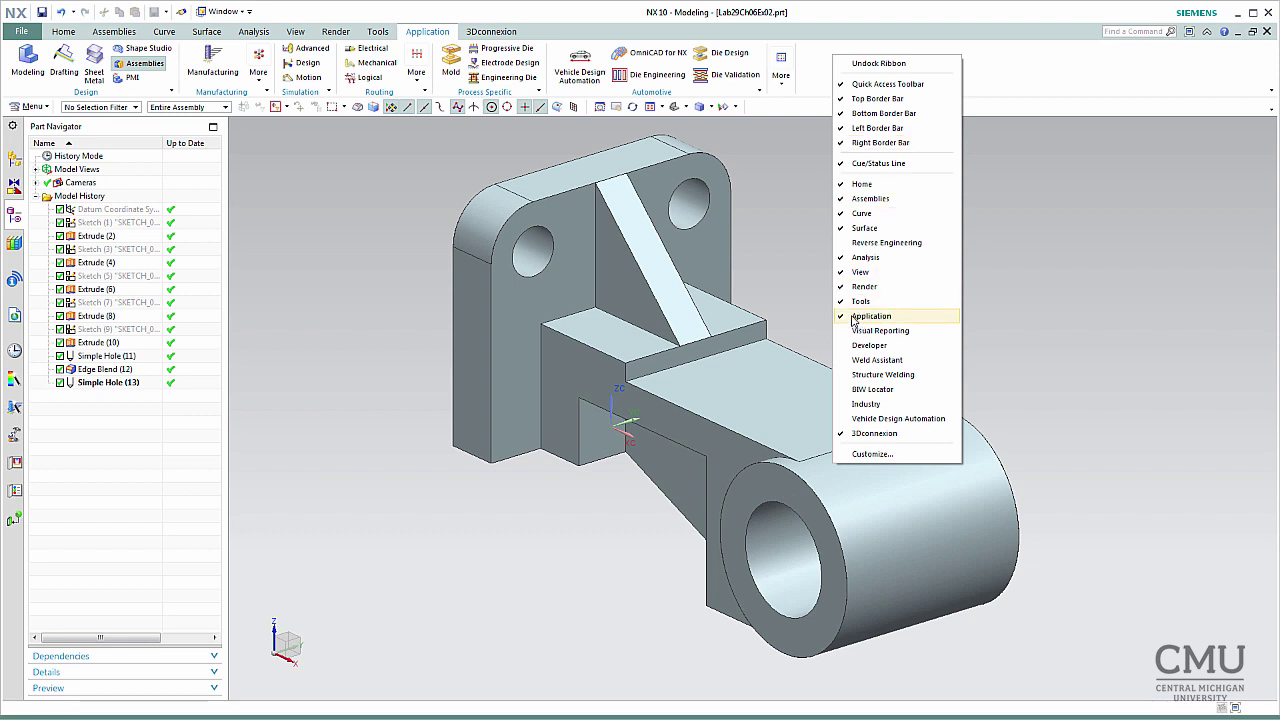
left_click(796, 28)
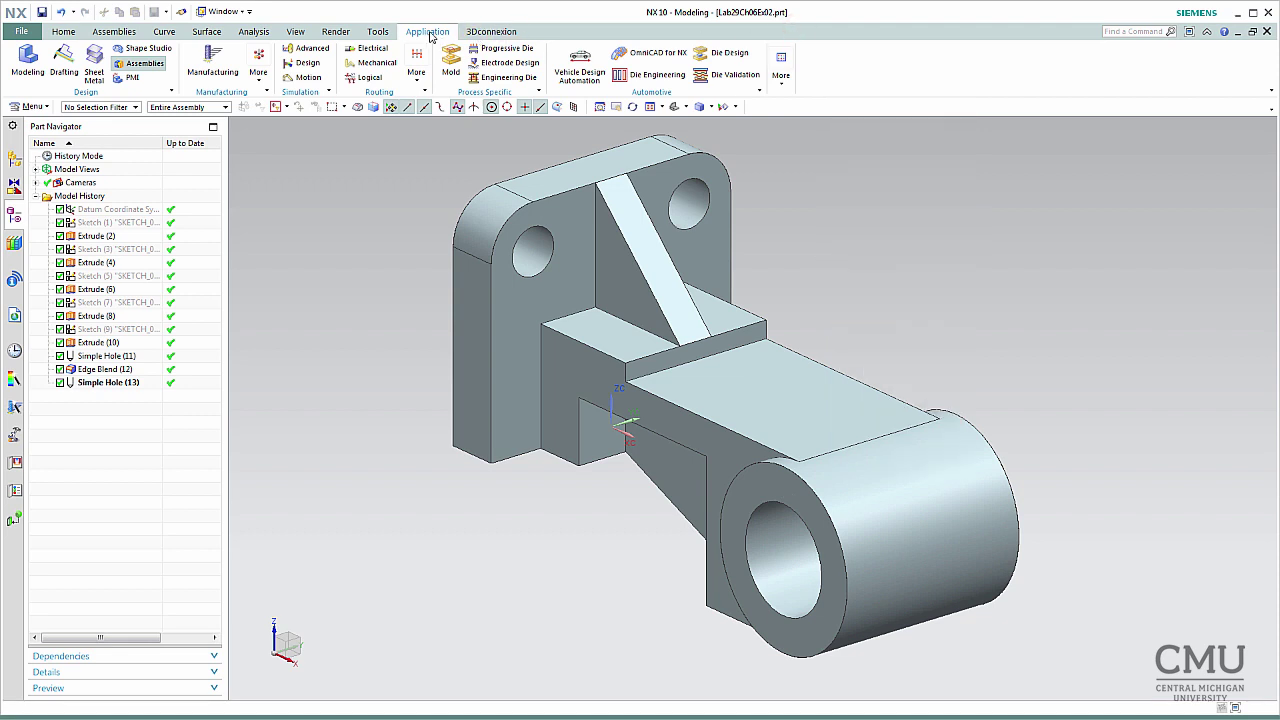
left_click(63, 62)
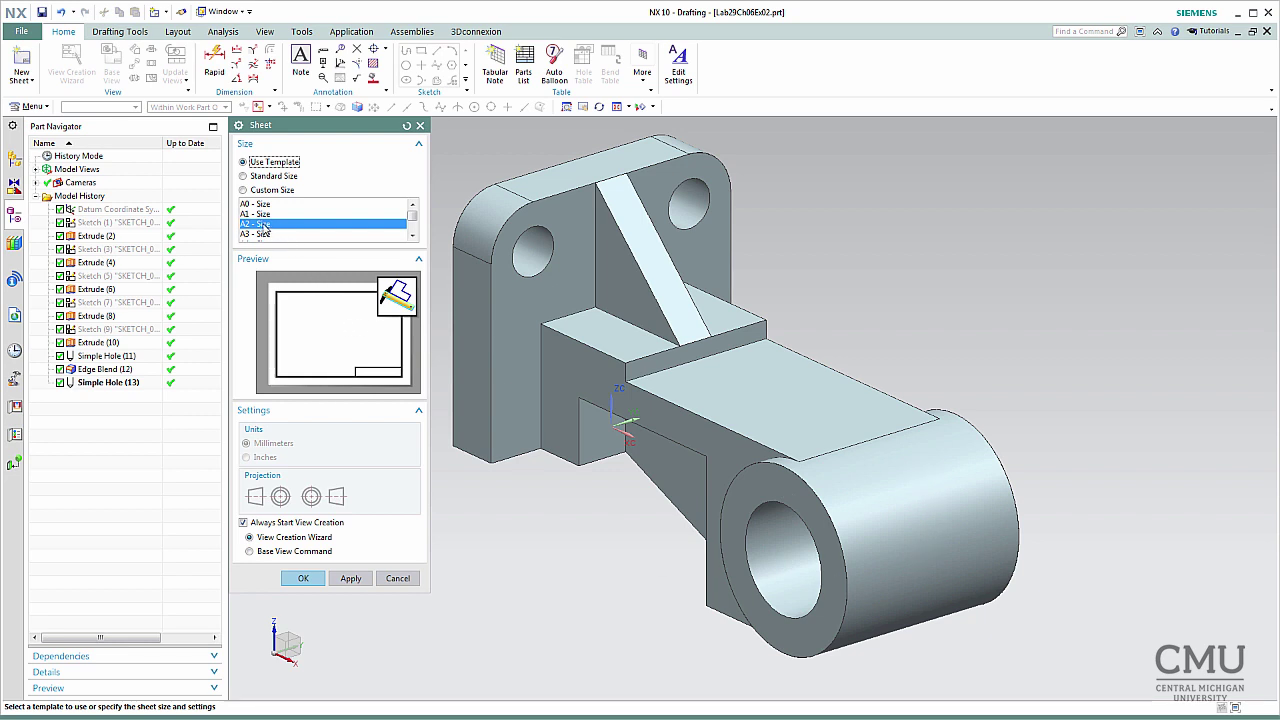
- Create the A2 template sheet with view creation set to start with the Base View command
left_click(418, 411)
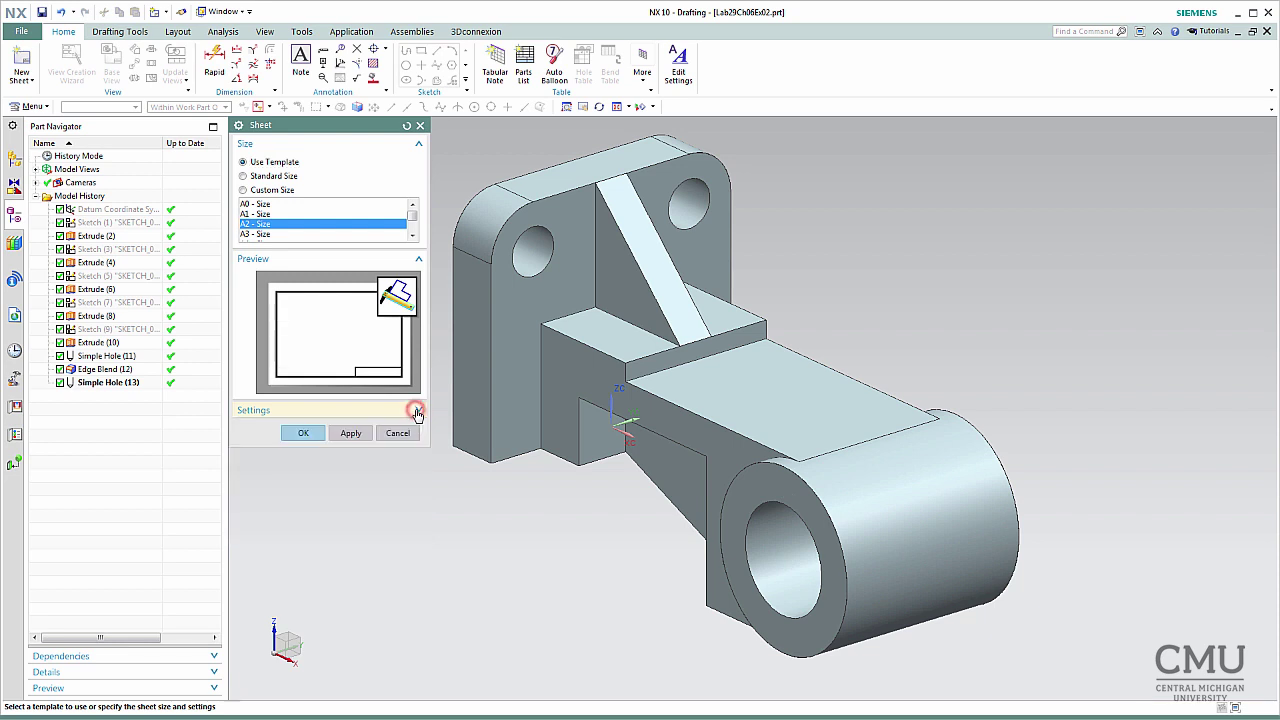
left_click(418, 412)
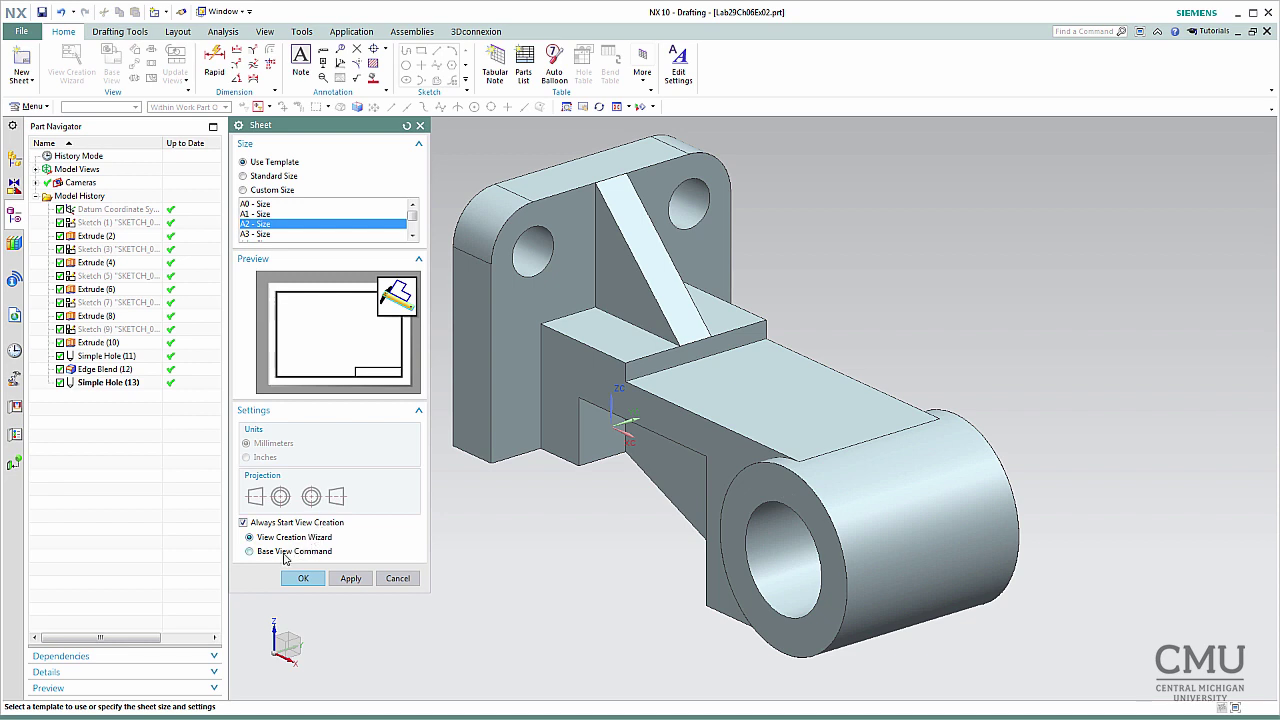
left_click(283, 551)
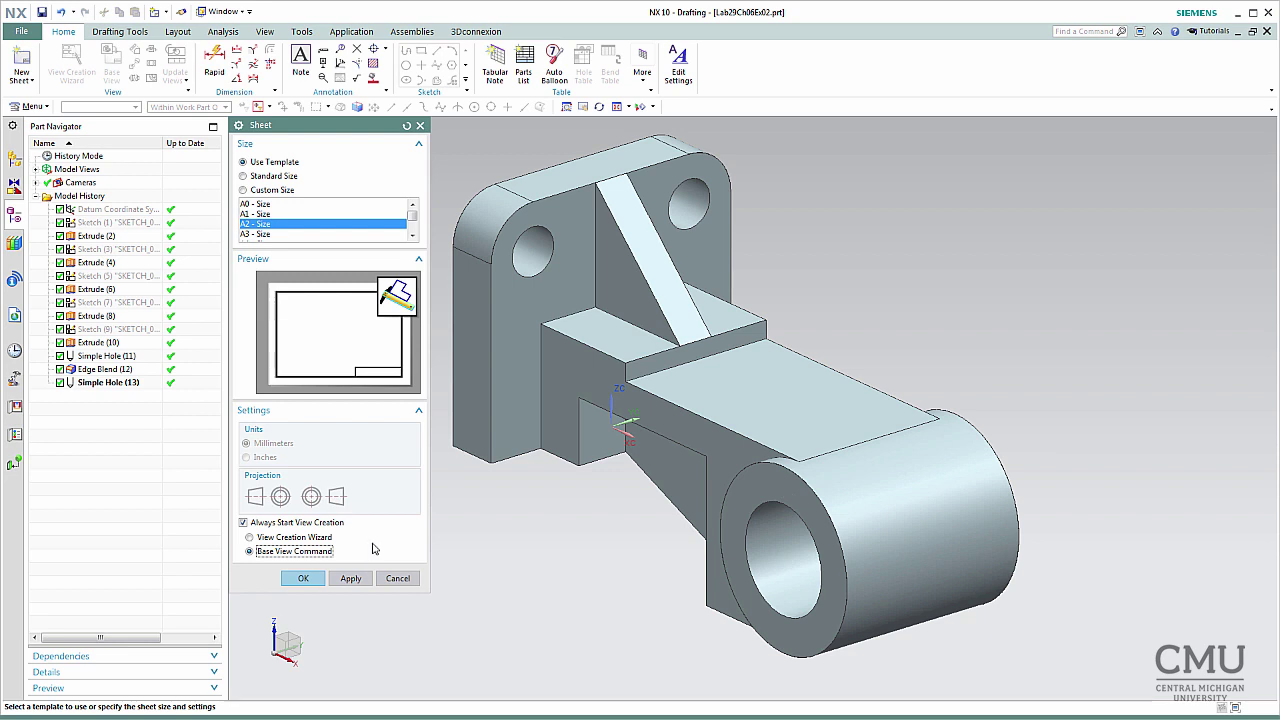
left_click(310, 578)
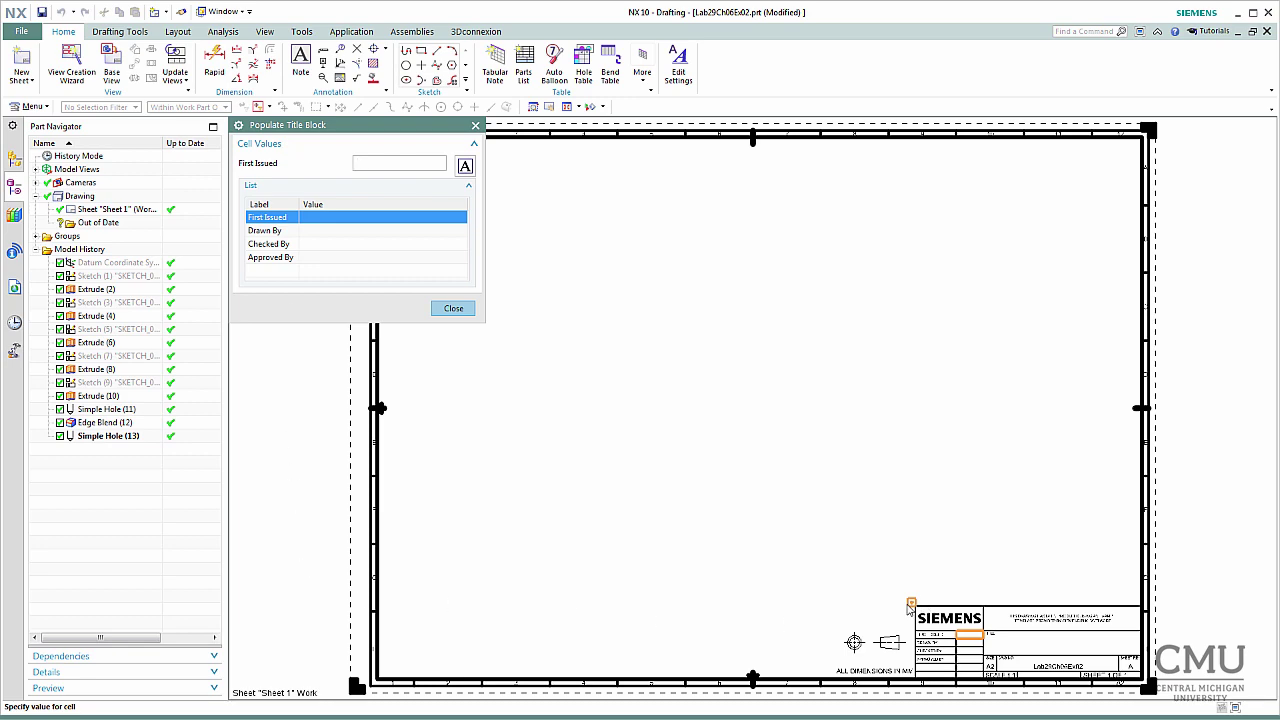
- Fill in the title block's First Issued, Drawn By, Checked By and Approved By cells with the sign-off names
scroll(990, 645, "down", 3)
scroll(995, 652, "up", 8)
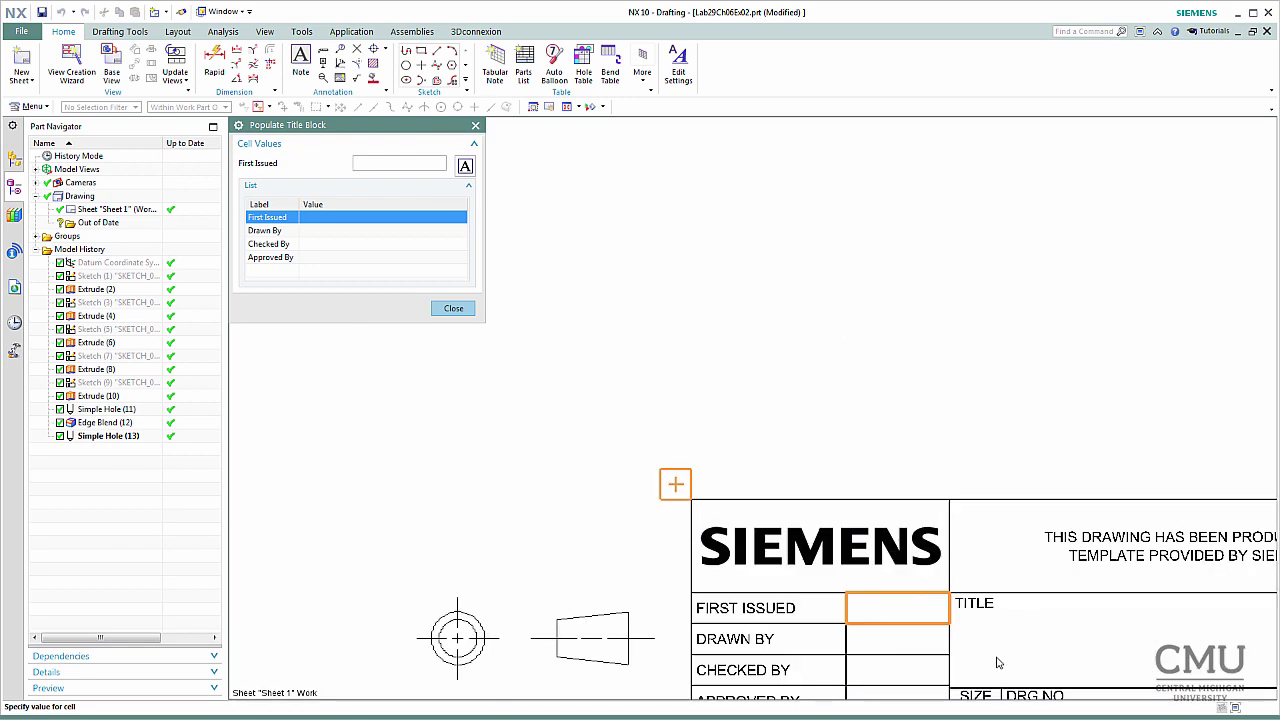
scroll(929, 637, "up", 5)
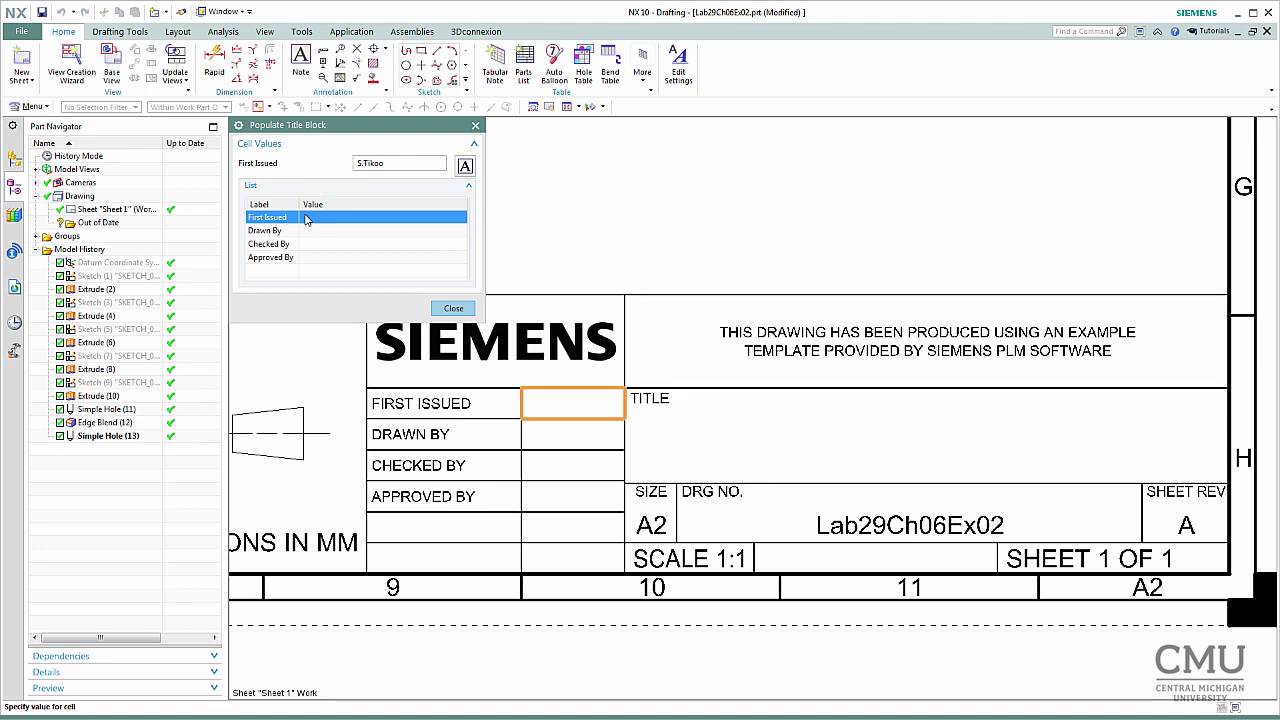
left_click(321, 232)
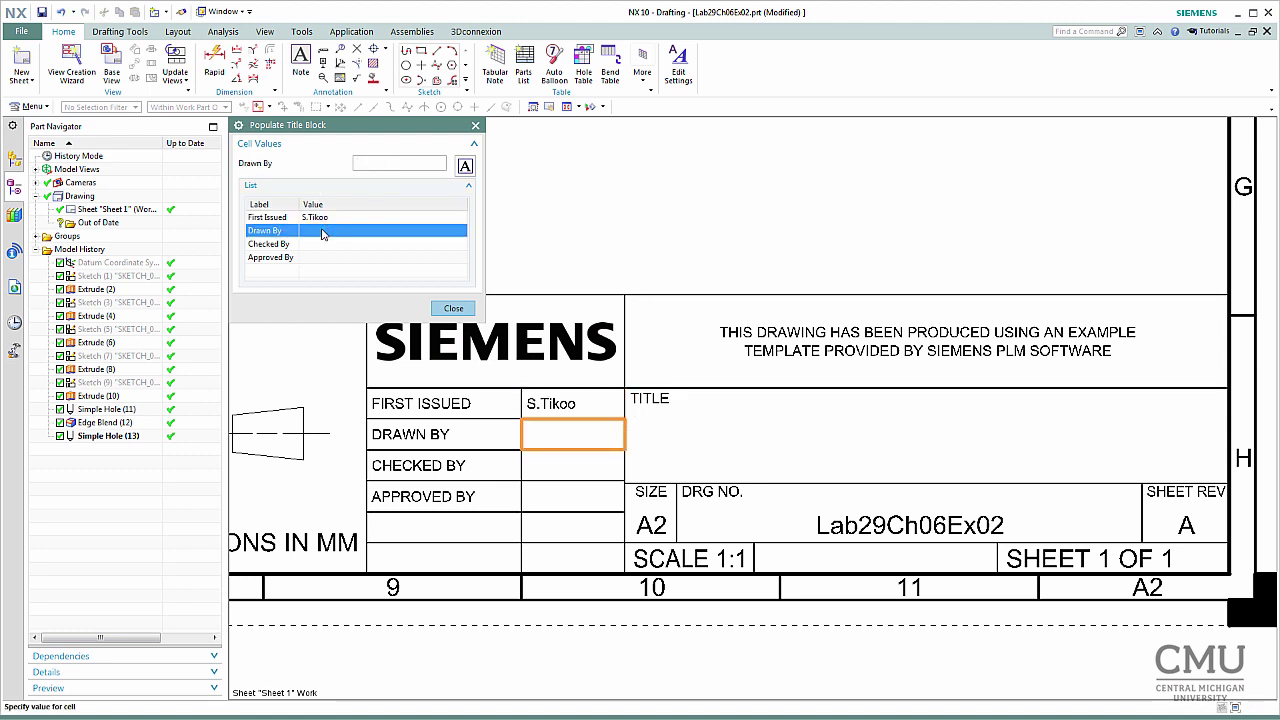
type("f")
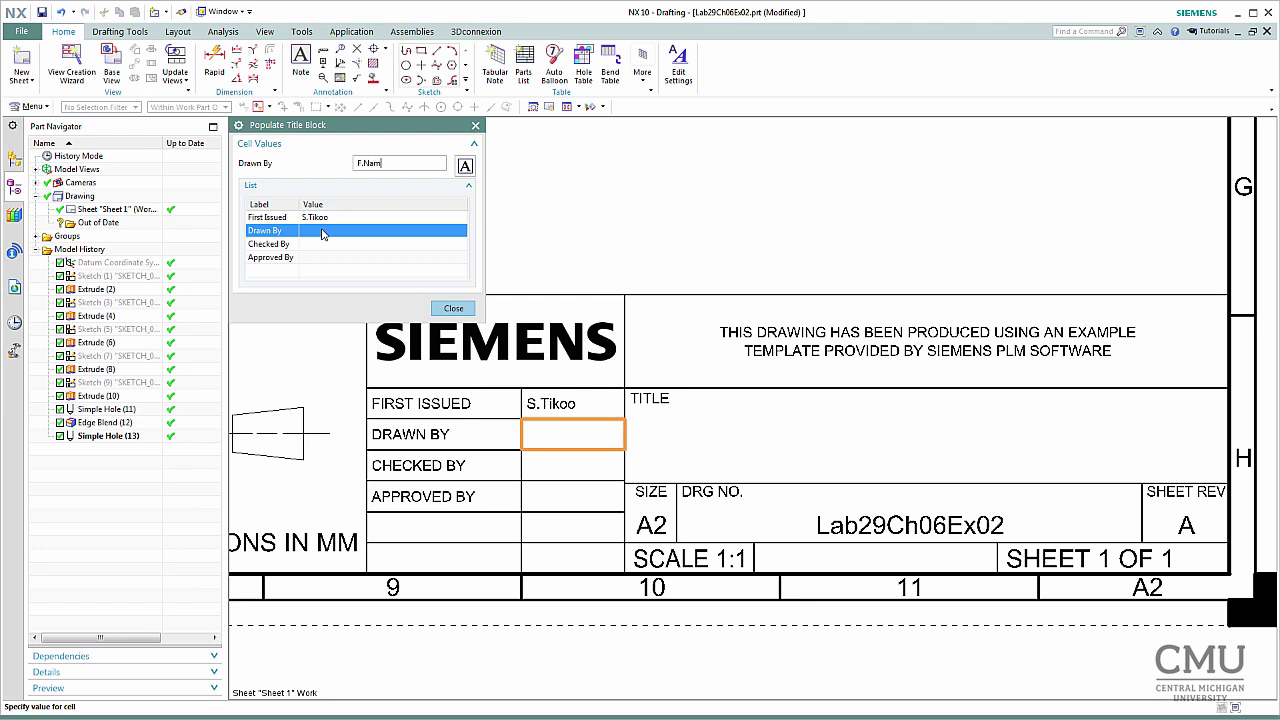
type(".Name")
left_click(320, 246)
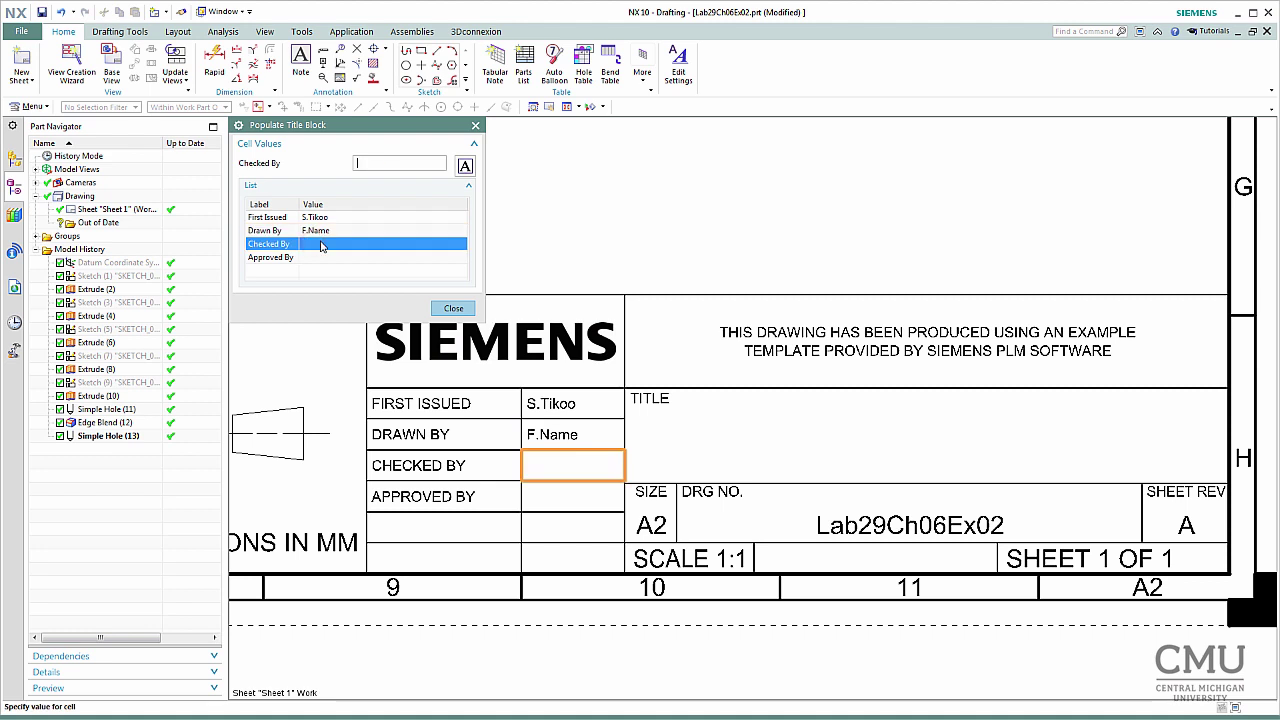
type("T.")
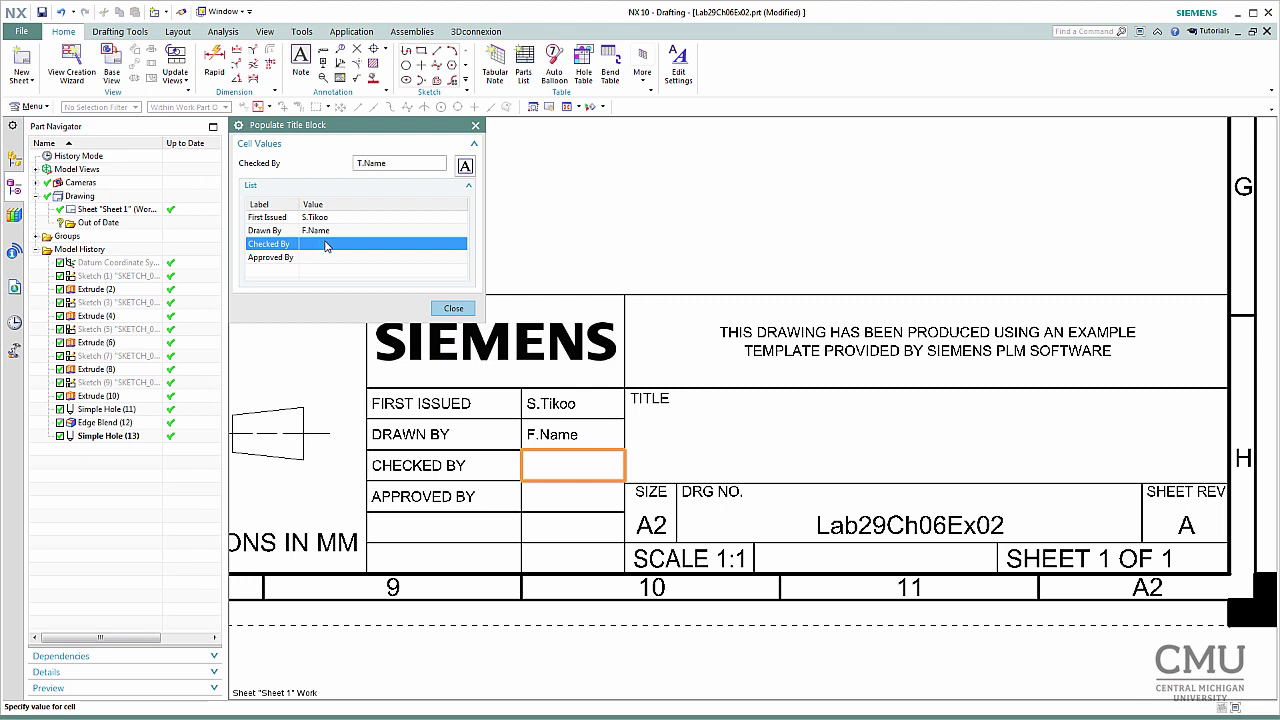
type("Name")
left_click(333, 258)
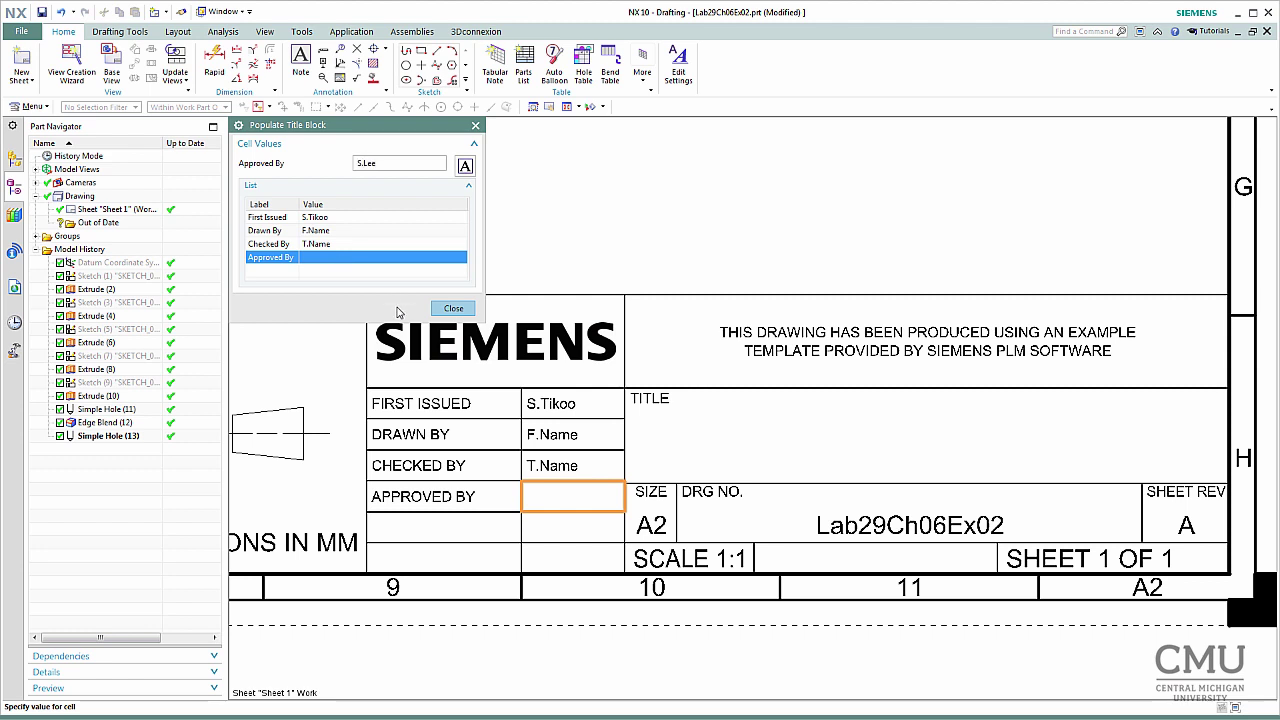
left_click(453, 308)
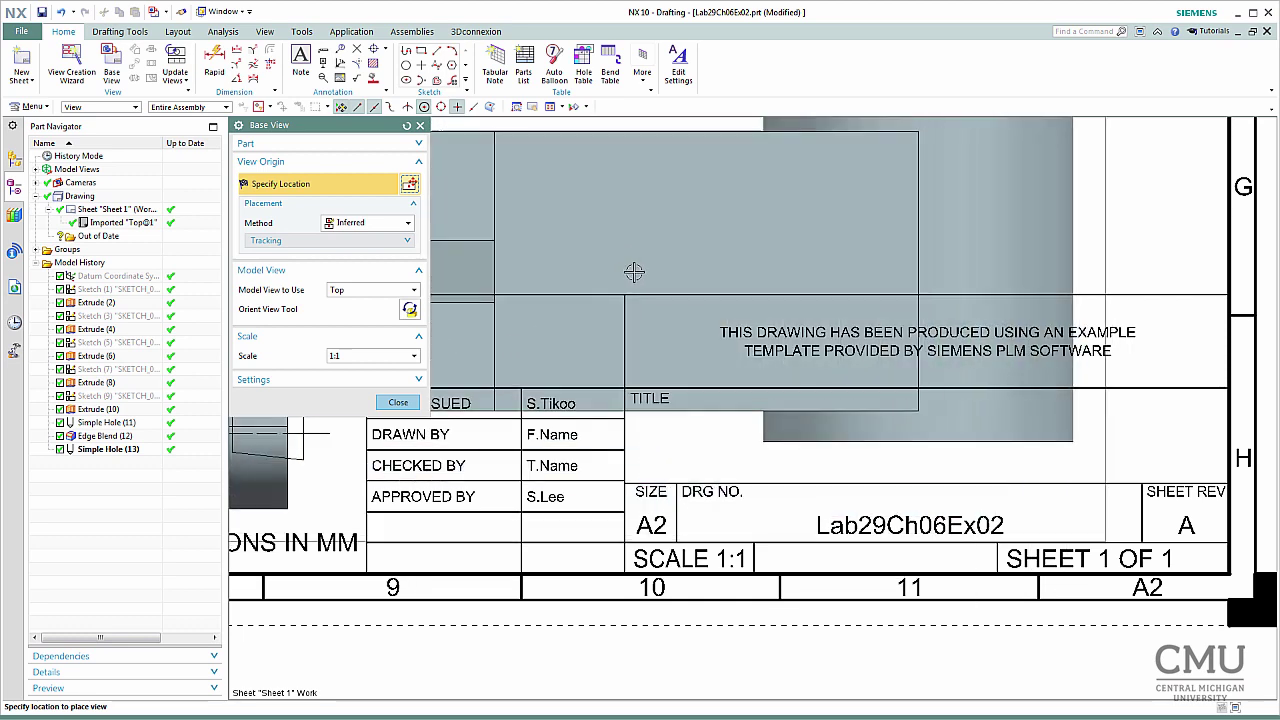
- Fit the sheet and place the Front model view at 1:1 as the base view, left of centre
scroll(762, 362, "up", 4)
scroll(762, 362, "down", 8)
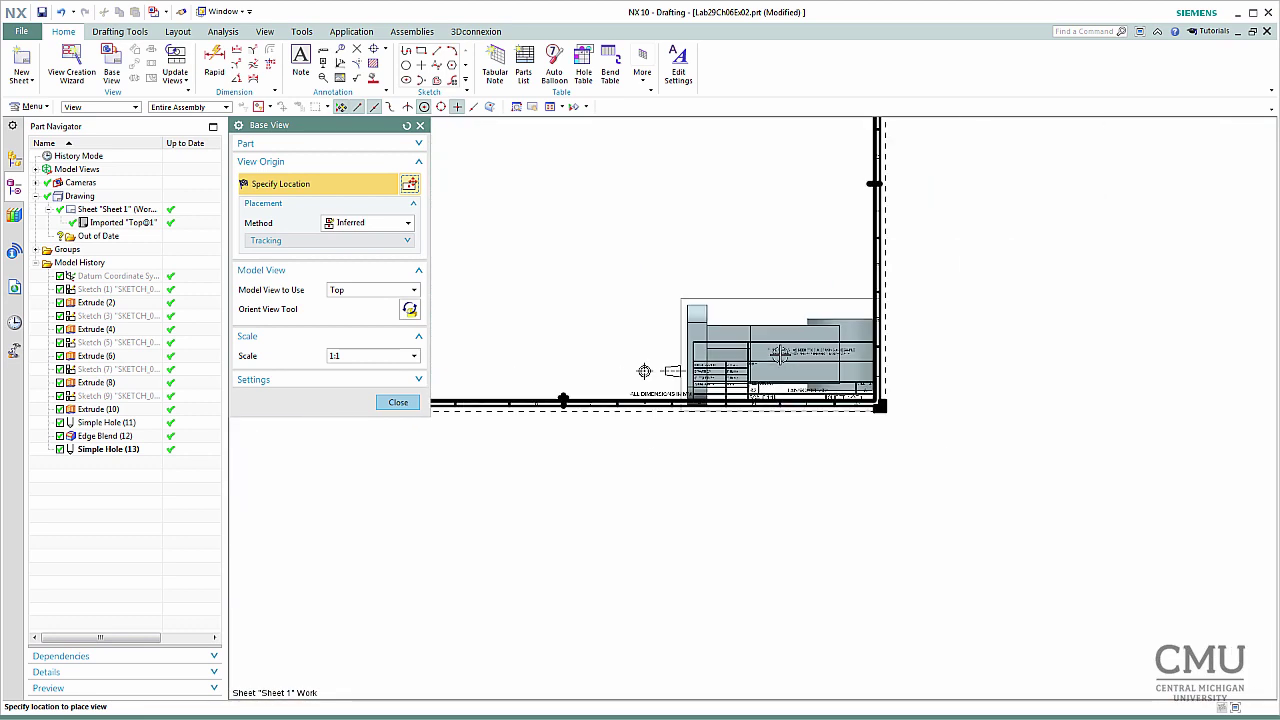
key("ctrl+f")
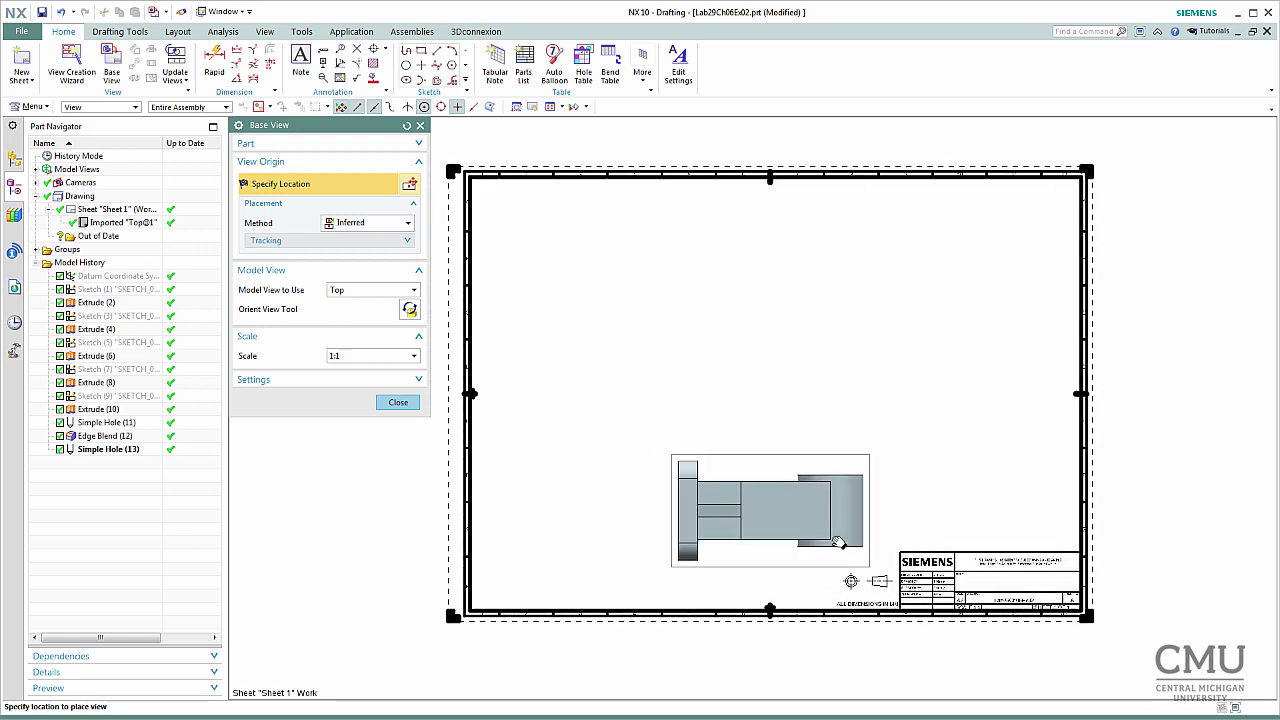
scroll(721, 455, "up", 2)
scroll(721, 455, "down", 1)
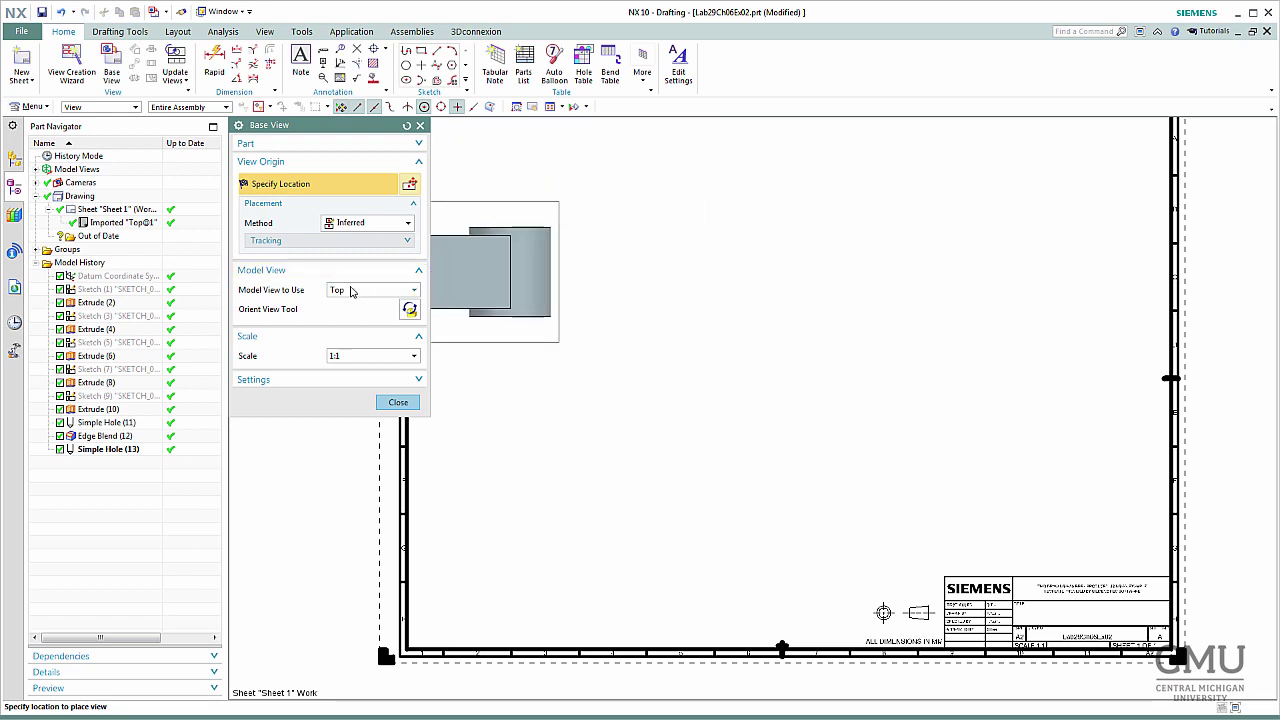
left_click(411, 295)
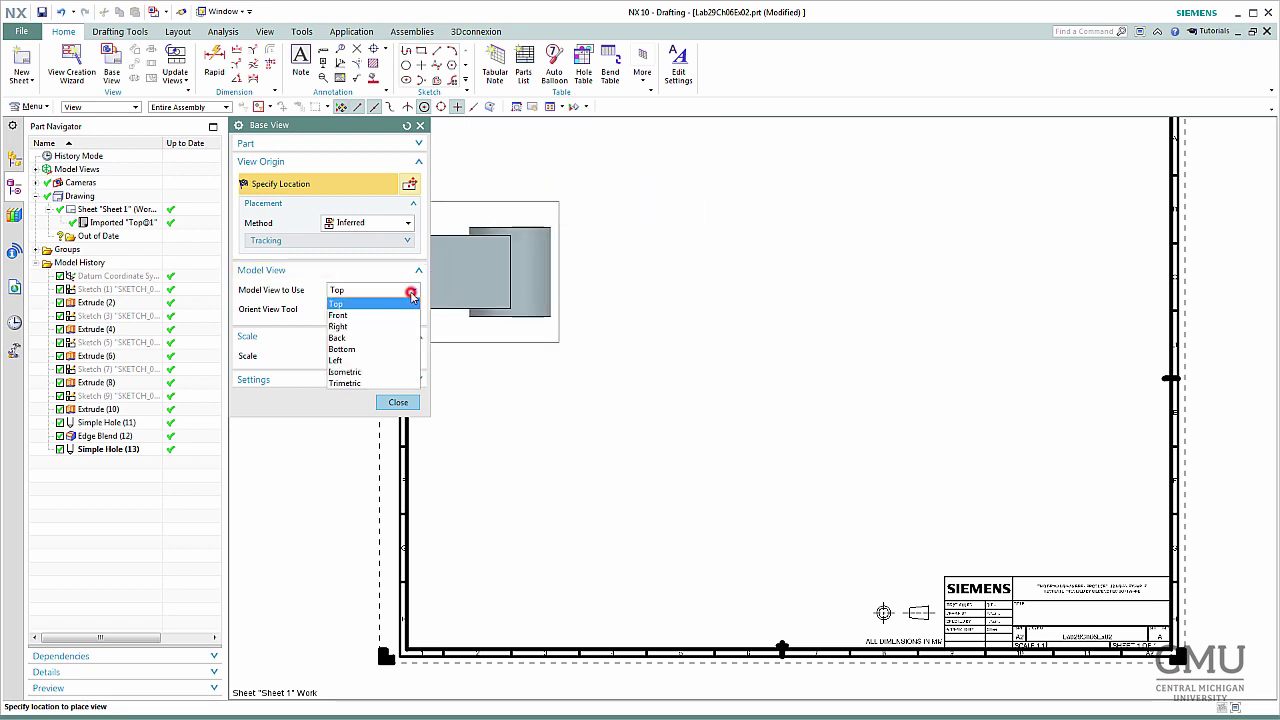
left_click(381, 314)
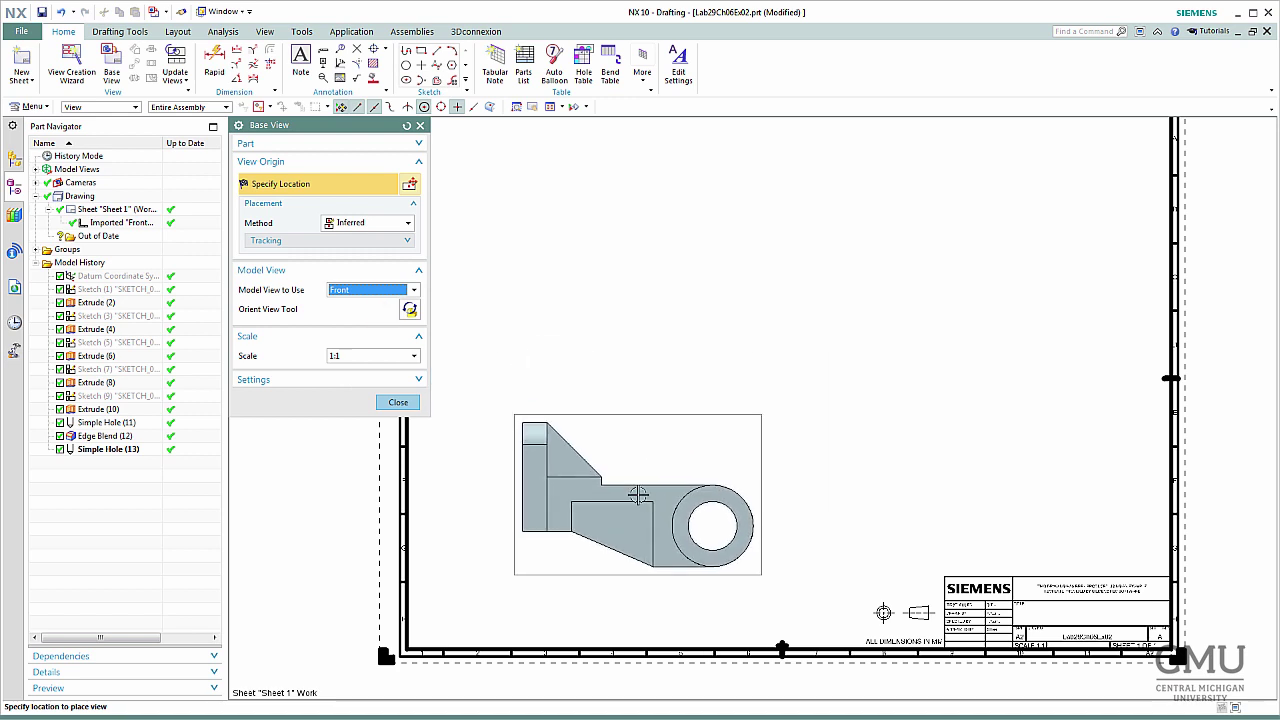
scroll(636, 500, "up", 1)
scroll(637, 500, "down", 3)
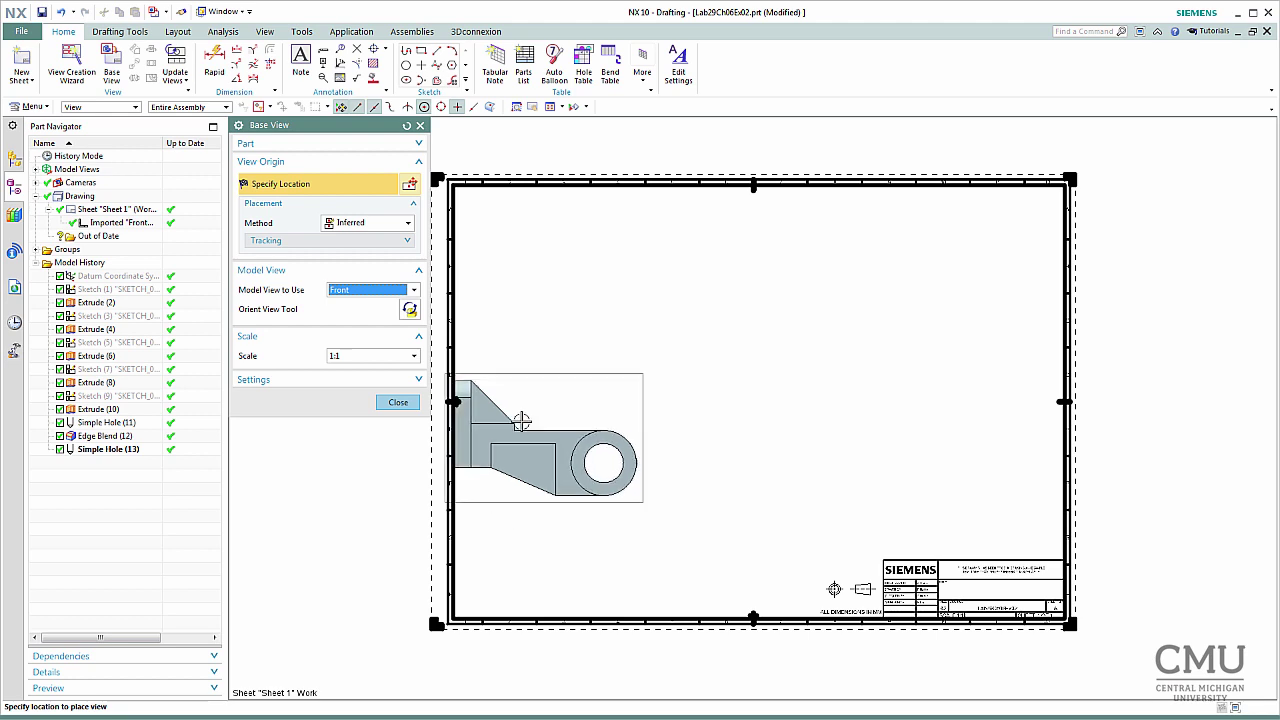
left_click(419, 381)
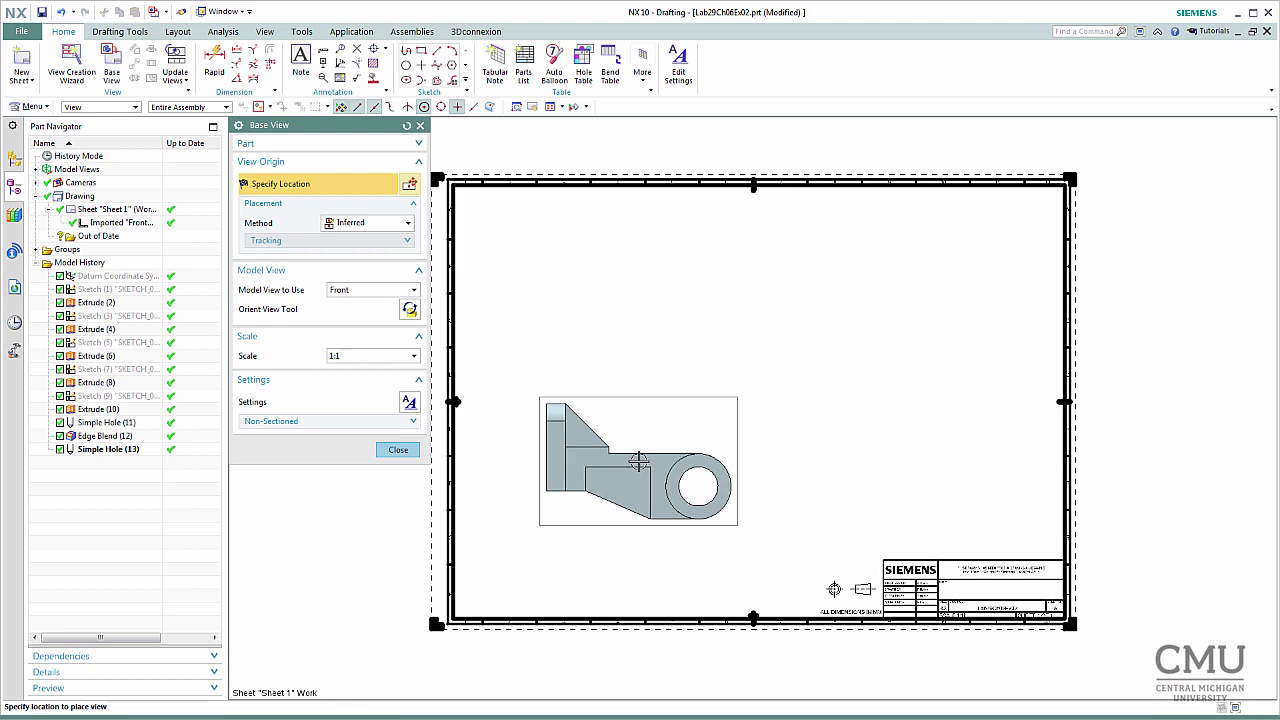
left_click(638, 461)
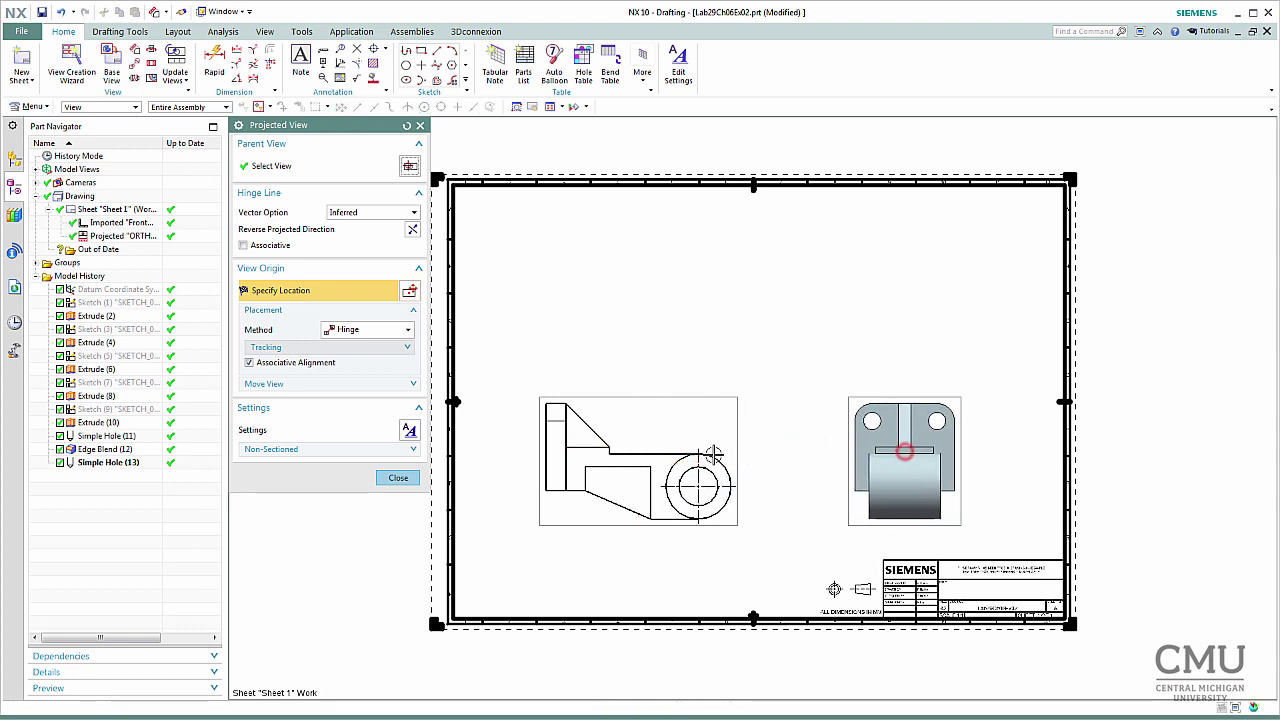
- Project a right-side view and a top view from the front view
left_click(903, 452)
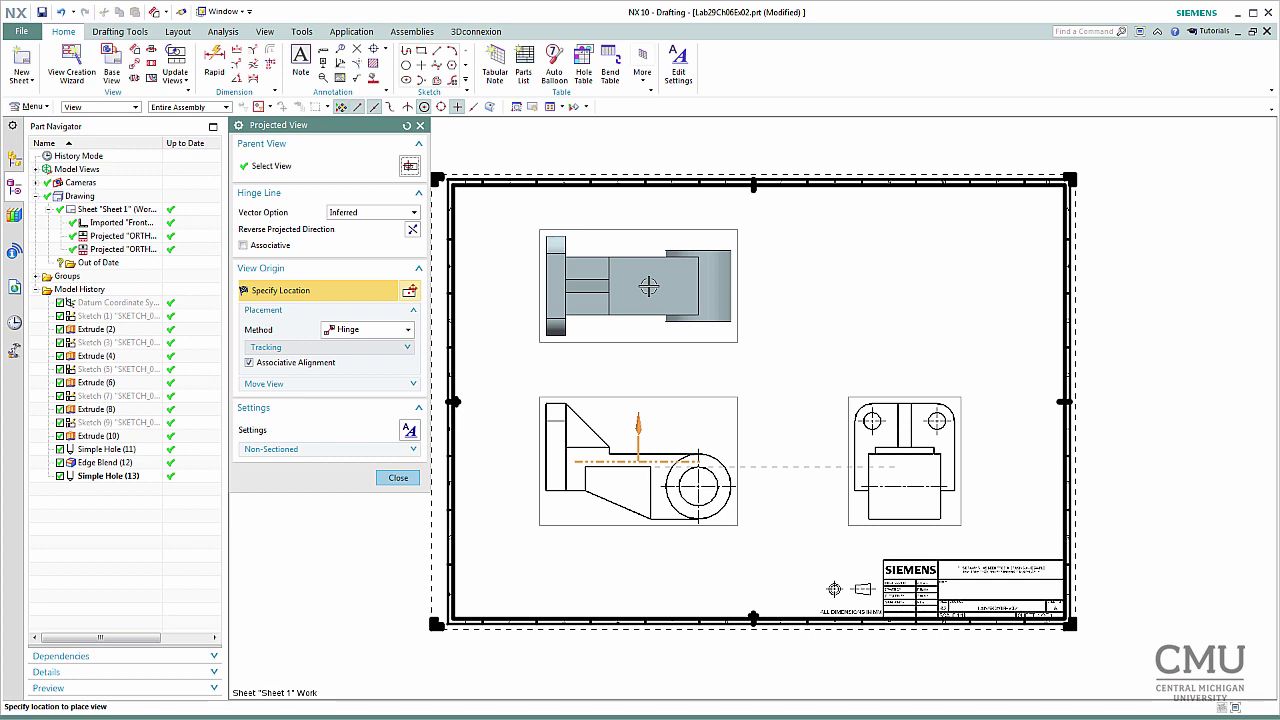
left_click(648, 286)
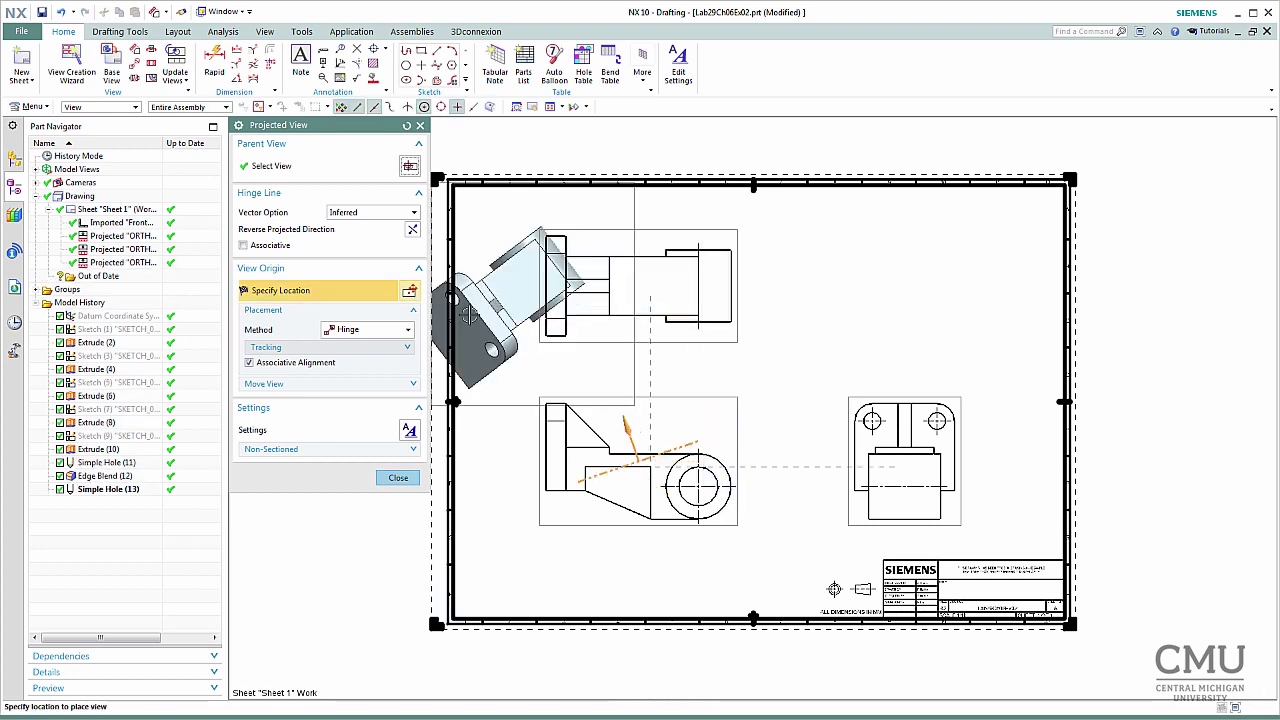
left_click(398, 479)
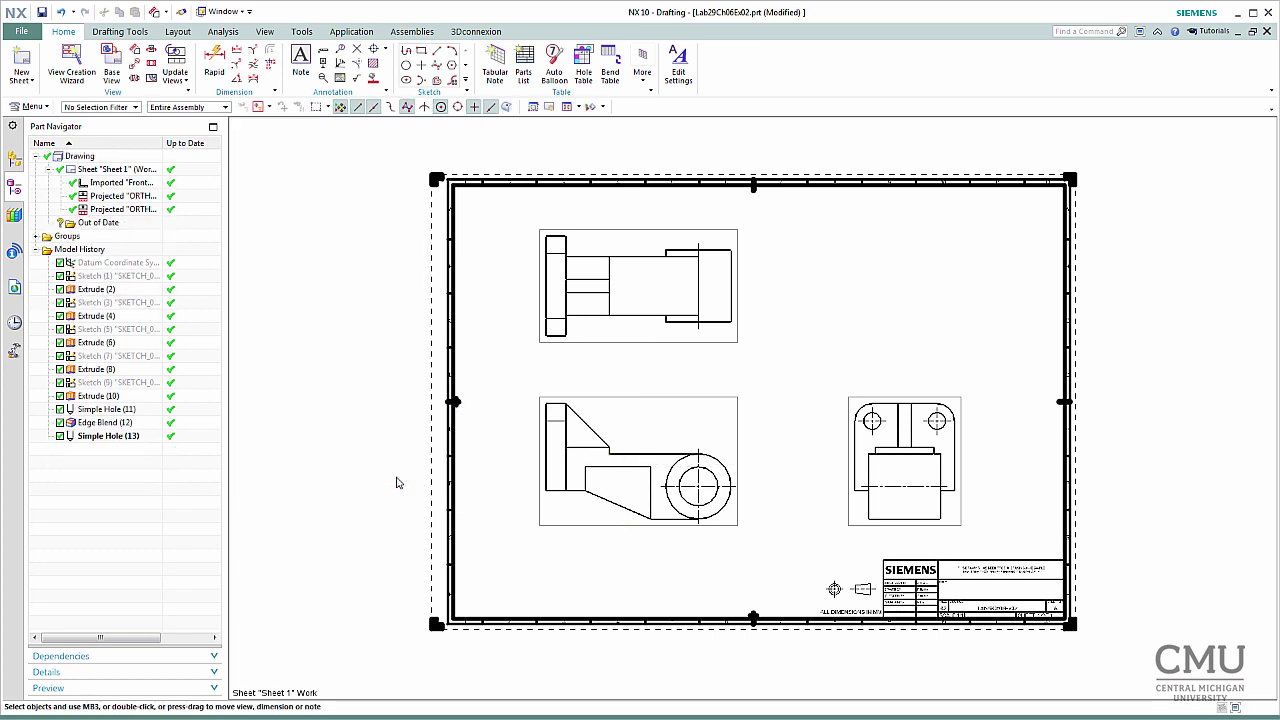
scroll(590, 318, "down", 3)
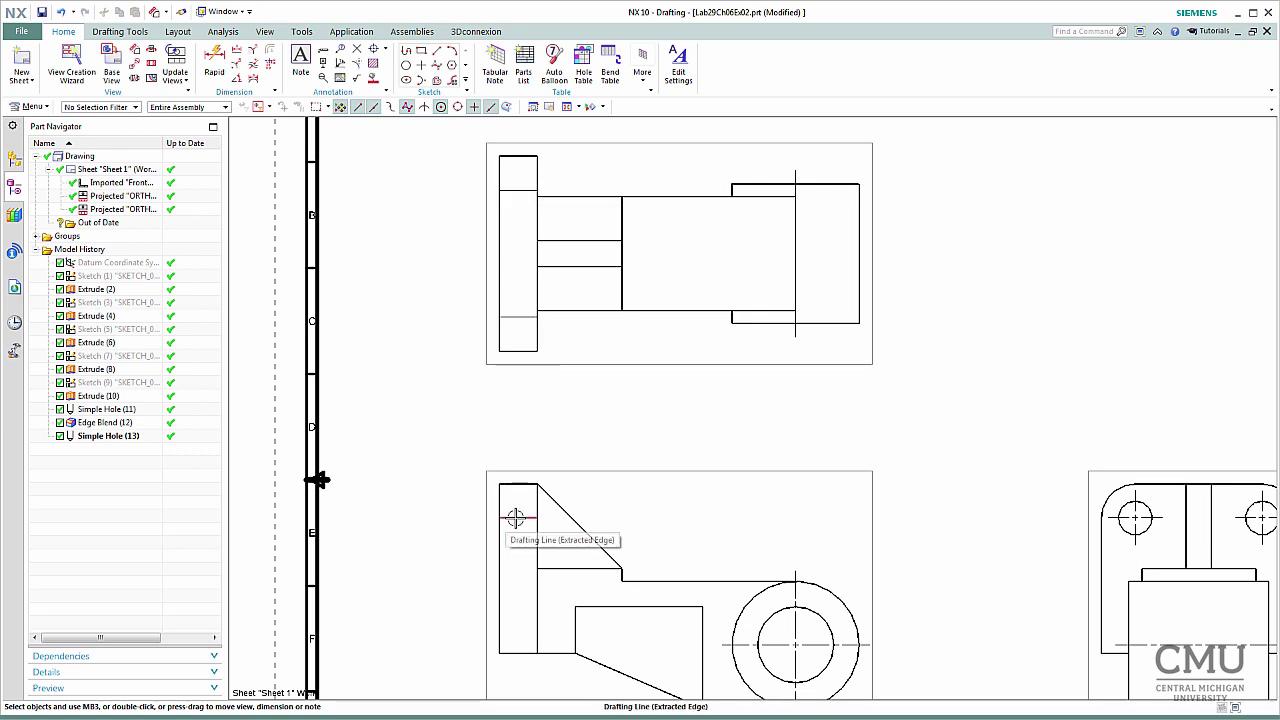
scroll(611, 508, "down", 1)
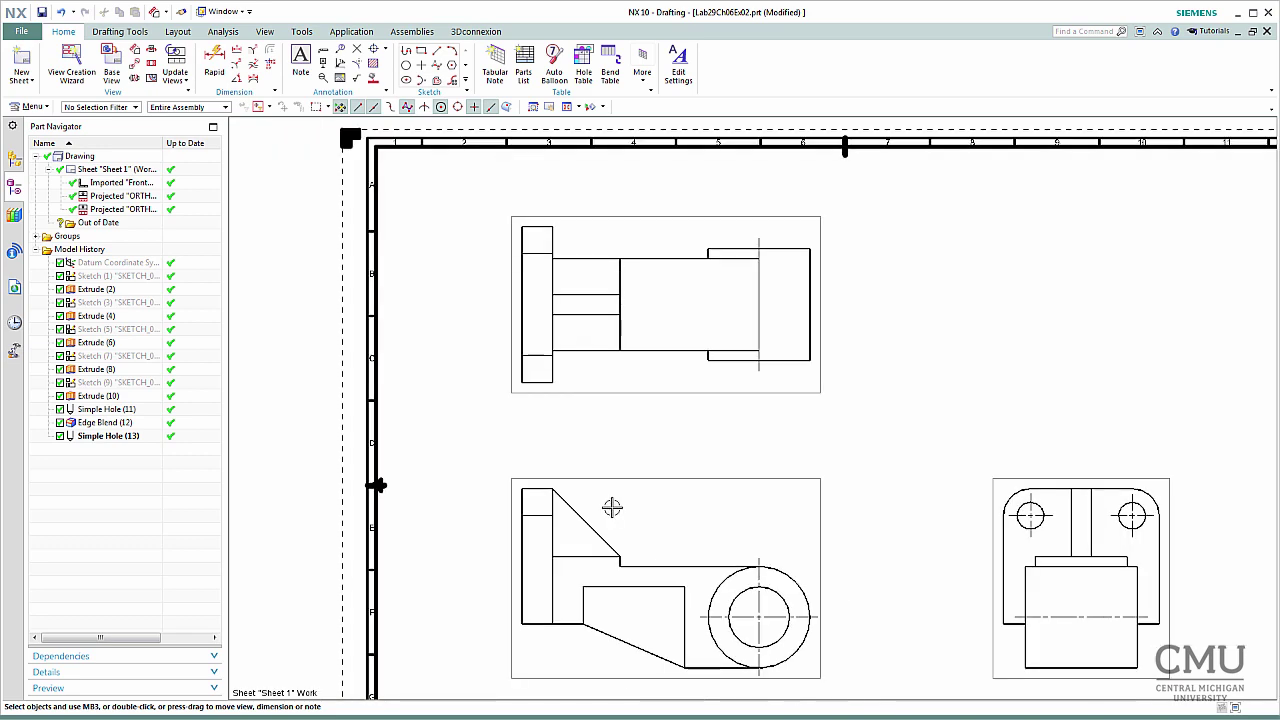
scroll(611, 508, "down", 1)
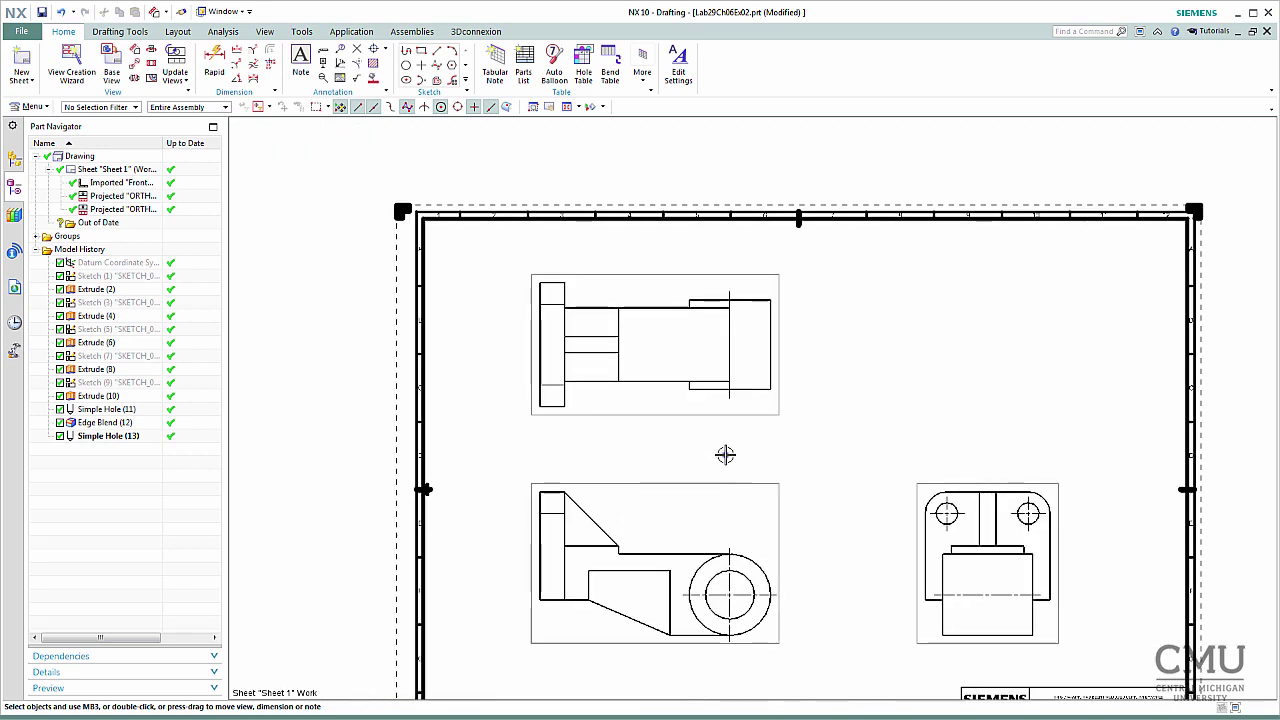
middle_click_drag(725, 455, 654, 380)
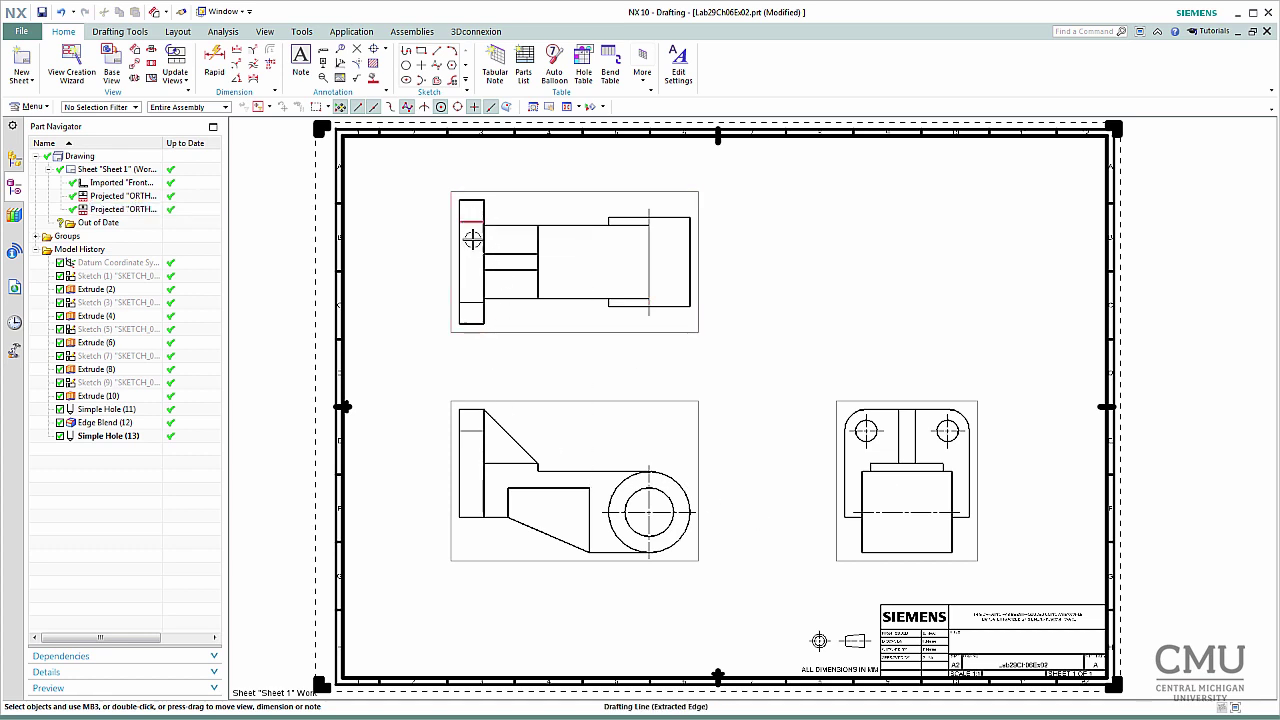
scroll(480, 280, "up", 1)
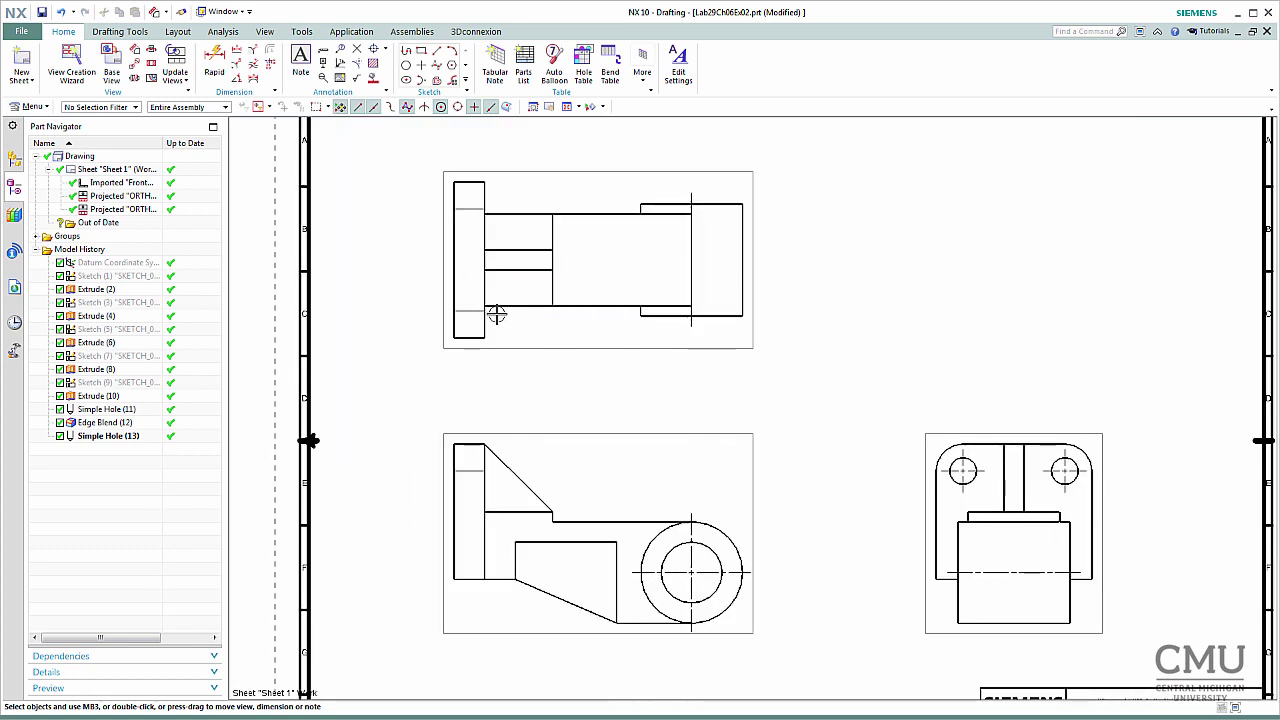
scroll(497, 314, "down", 1)
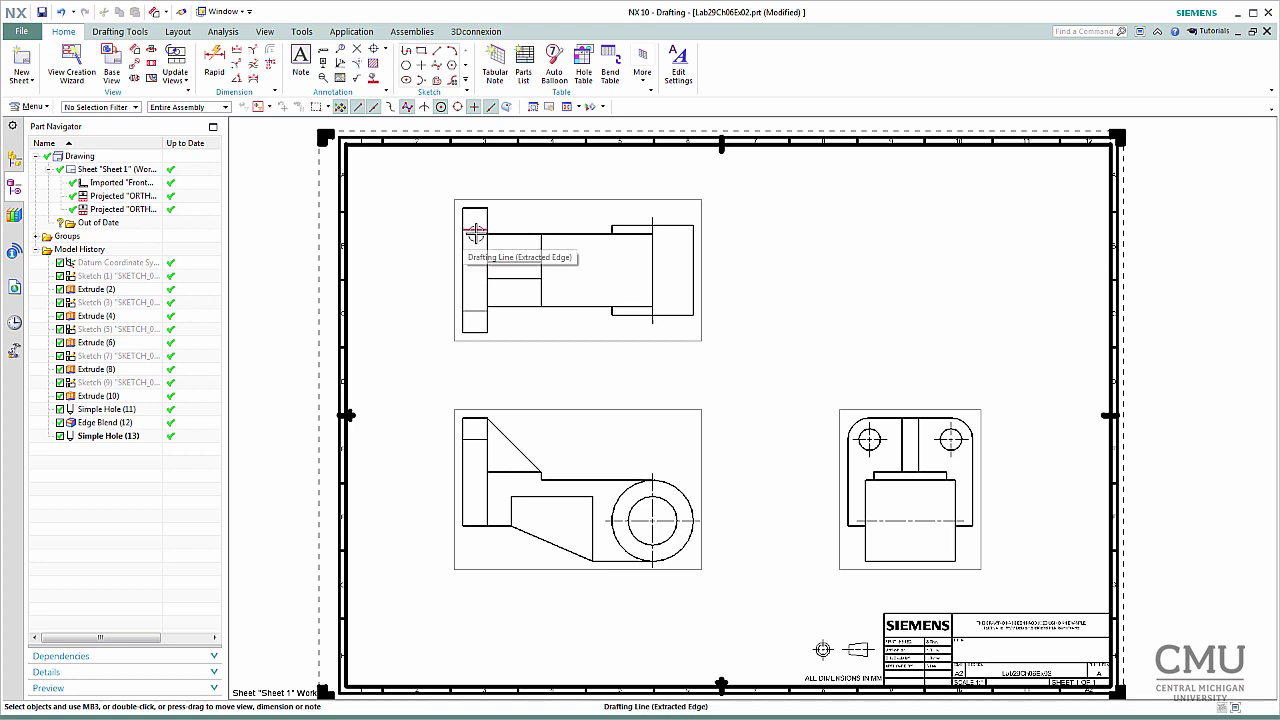
- Change the front view's hidden lines from Invisible to Dashed and apply
right_click(680, 410)
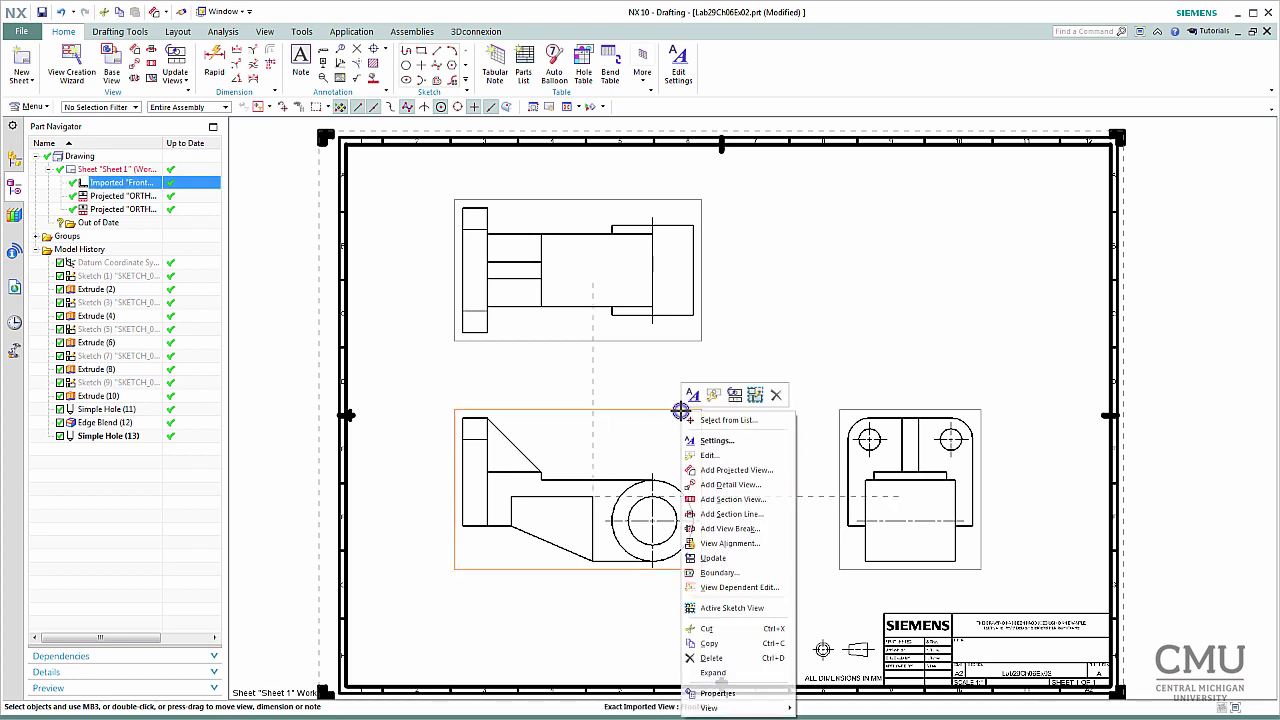
left_click(705, 441)
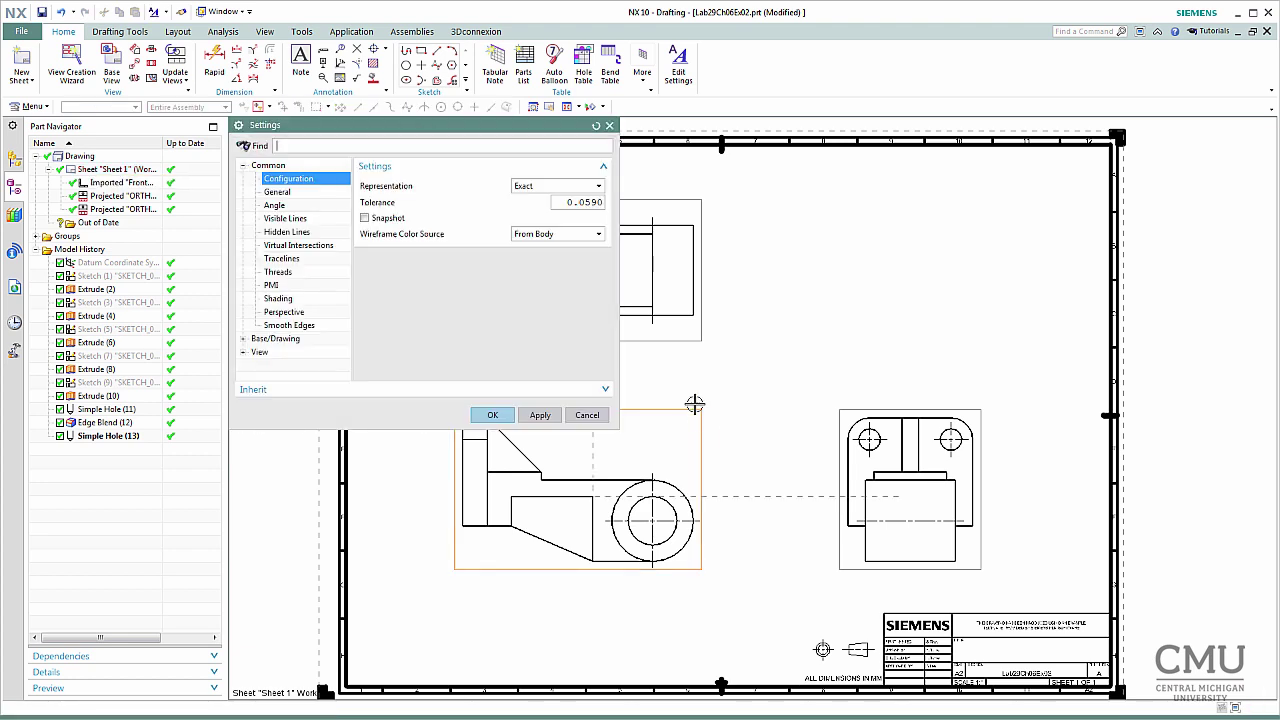
left_click(287, 232)
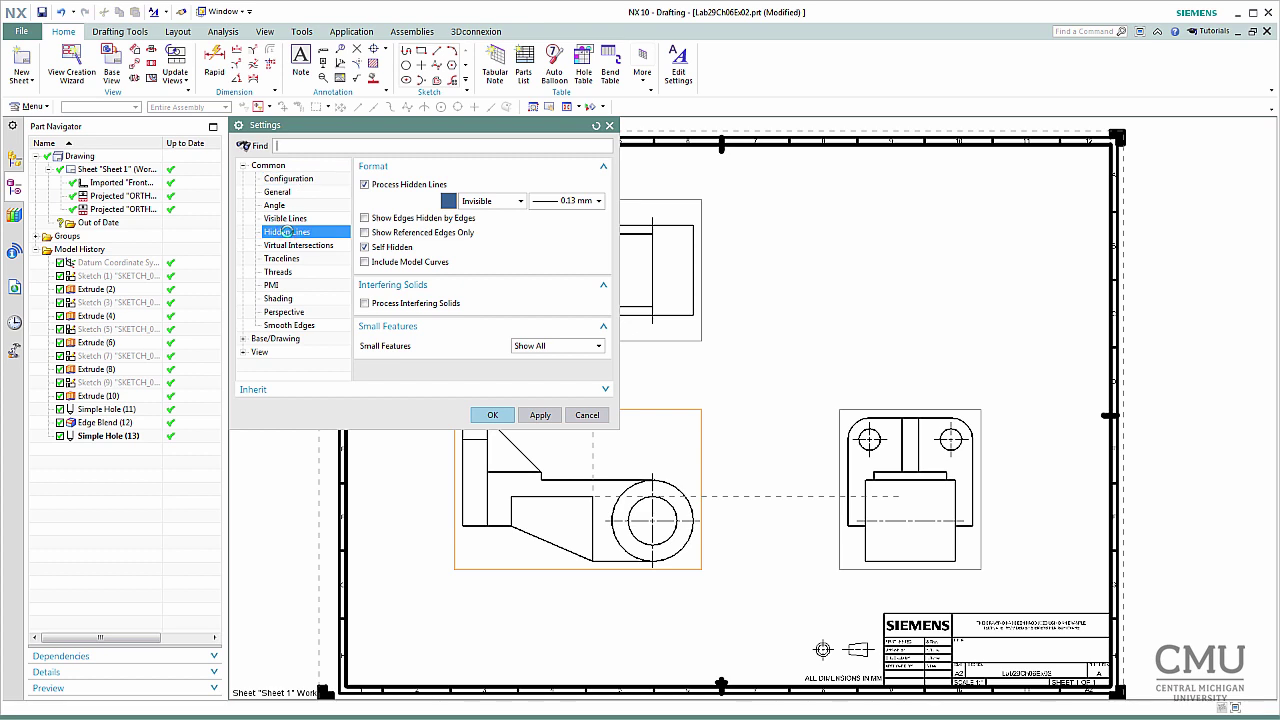
left_click(489, 201)
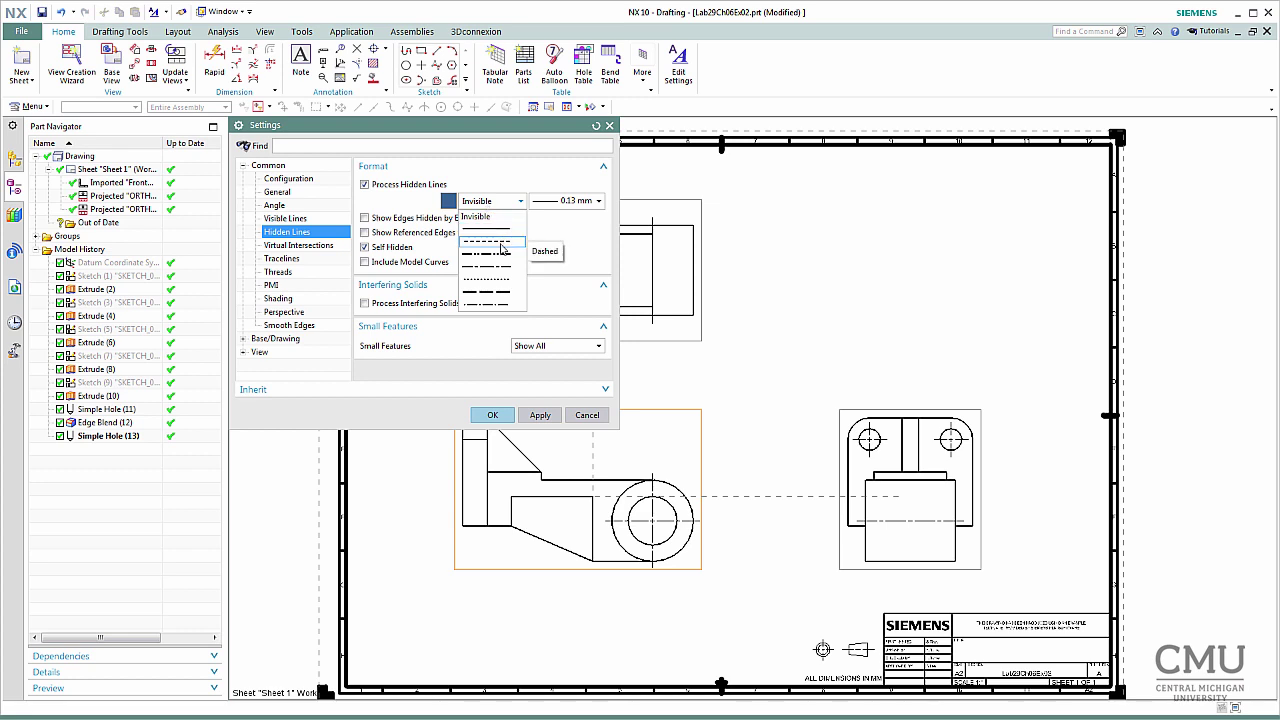
left_click(502, 244)
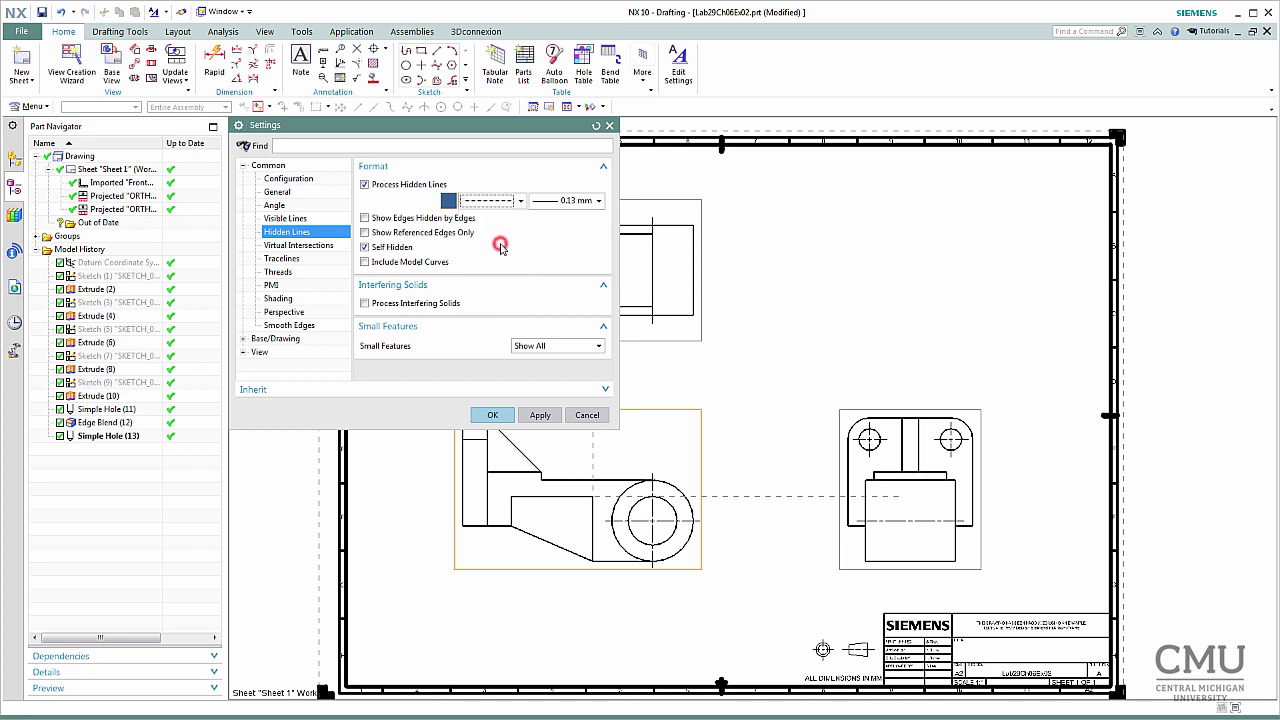
left_click(538, 418)
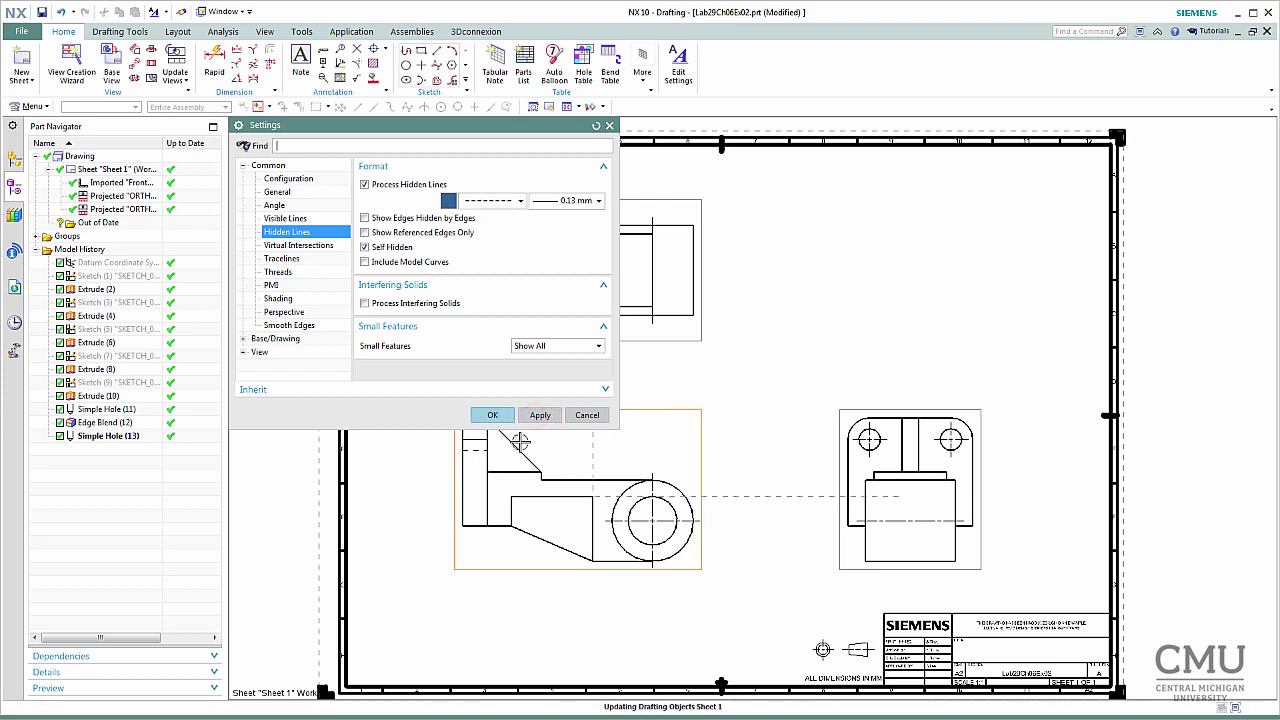
mouse_move(543, 130)
left_mouse_down()
mouse_move(880, 100)
mouse_move(1106, 98)
mouse_move(1108, 111)
left_mouse_up()
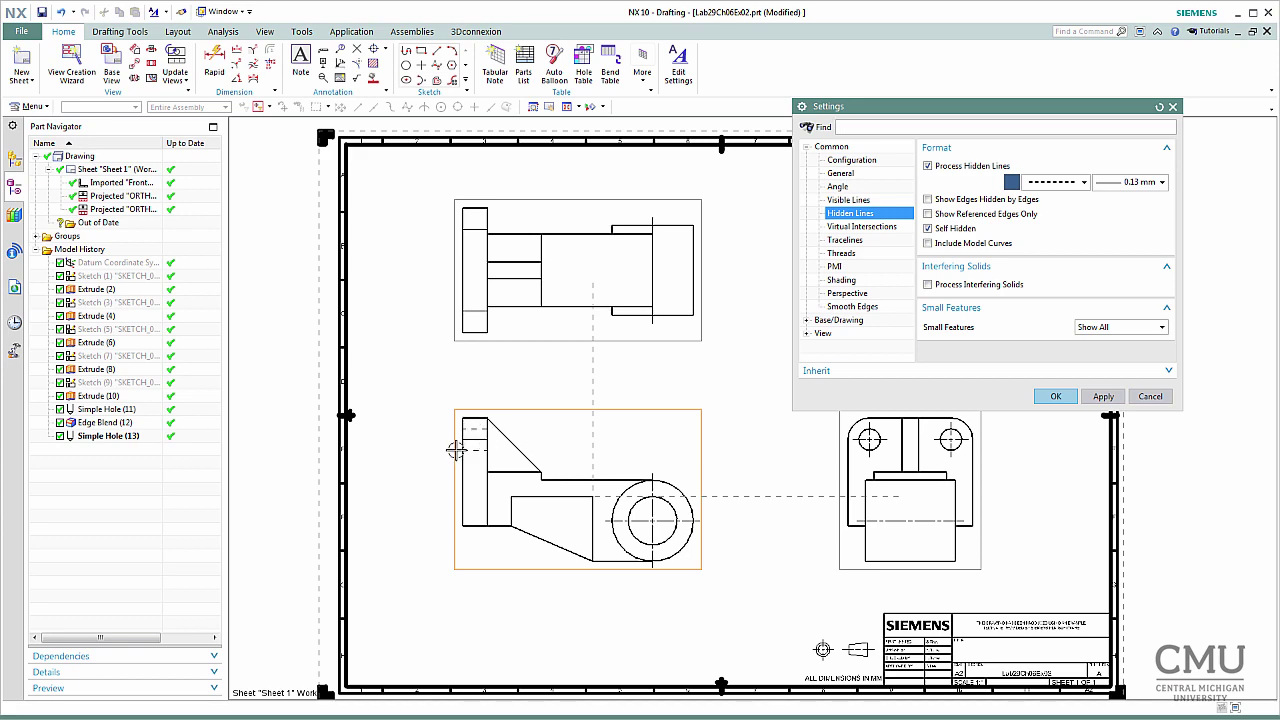
- Turn off Show Smooth Edges for the front view and close its Settings
scroll(474, 448, "up", 2)
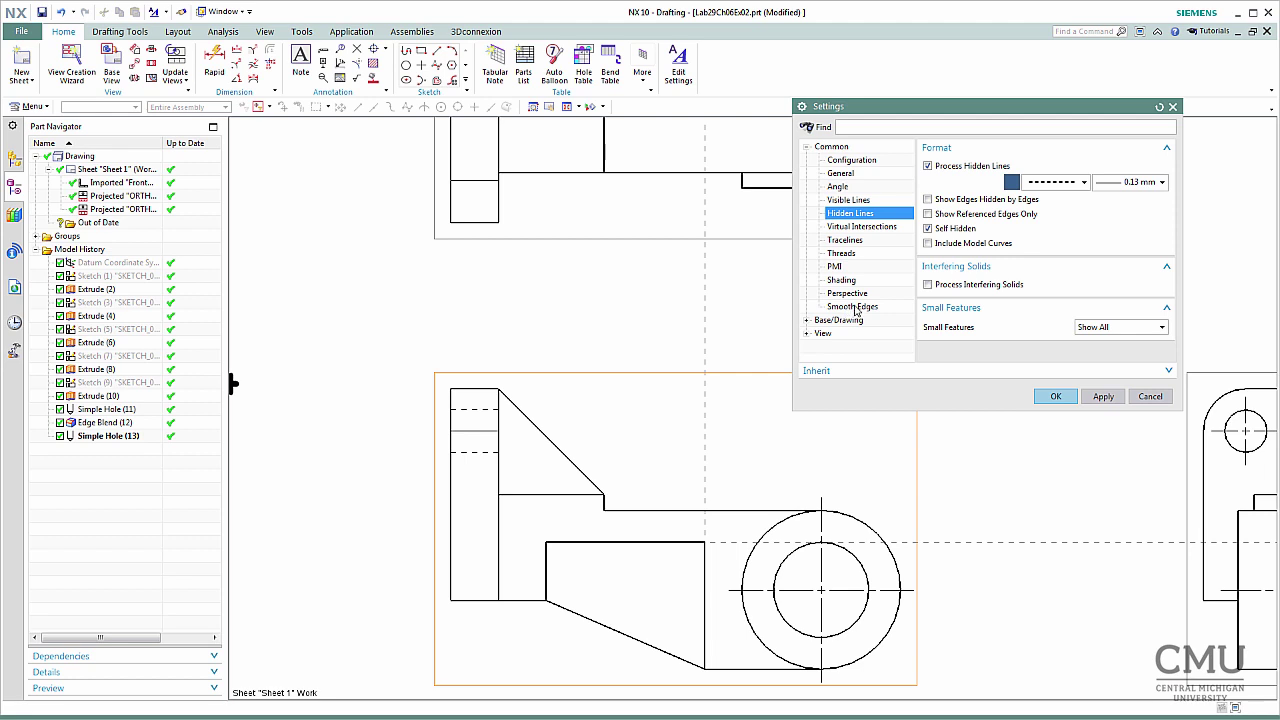
left_click(857, 309)
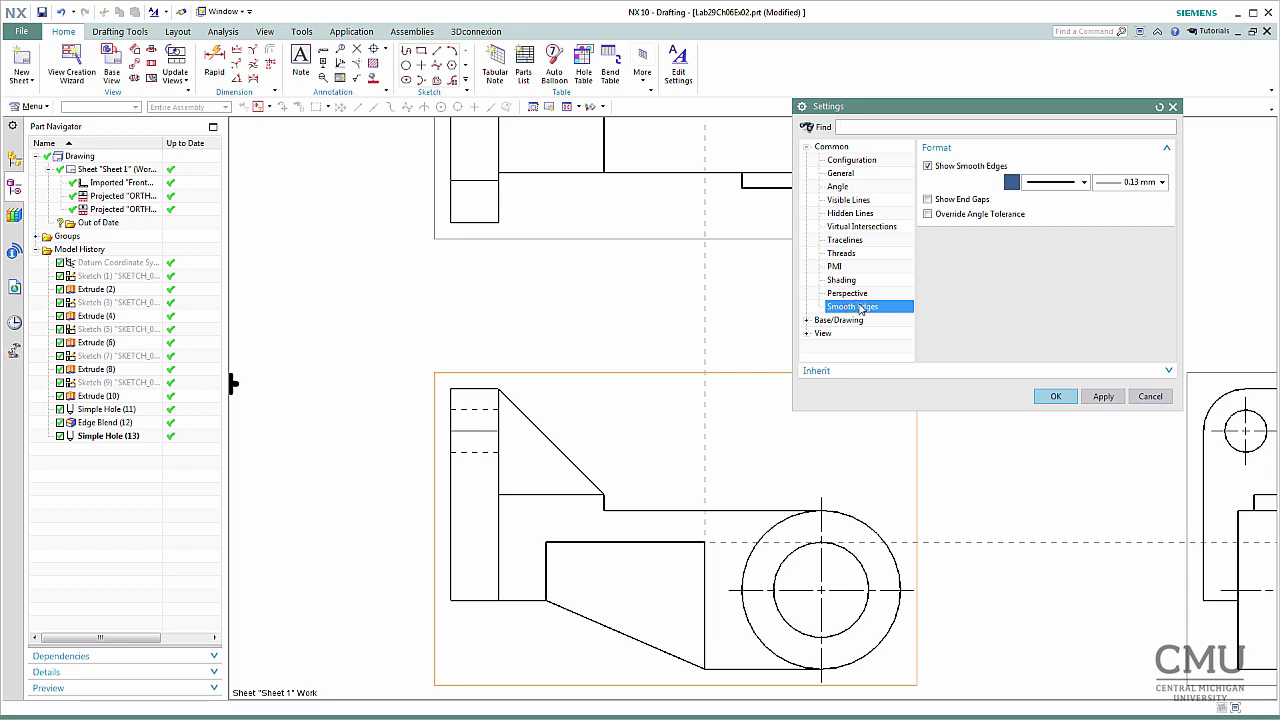
left_click(928, 166)
left_click(1103, 396)
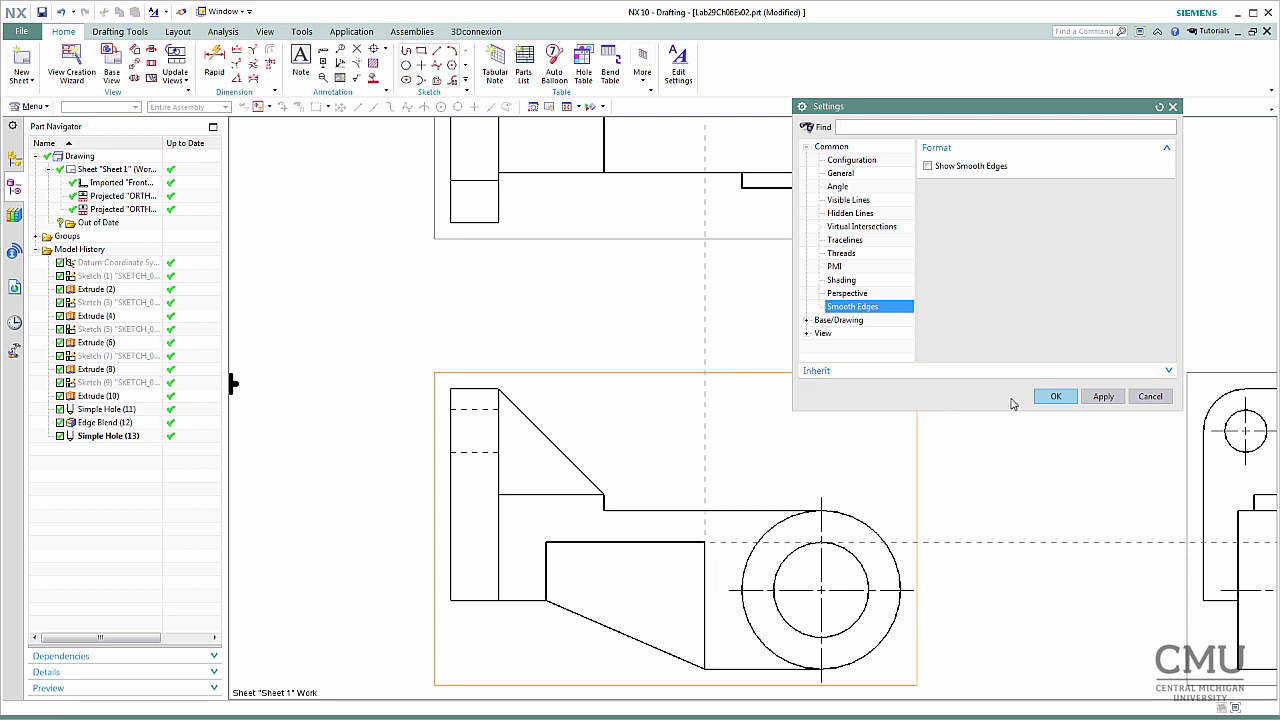
left_click(1056, 397)
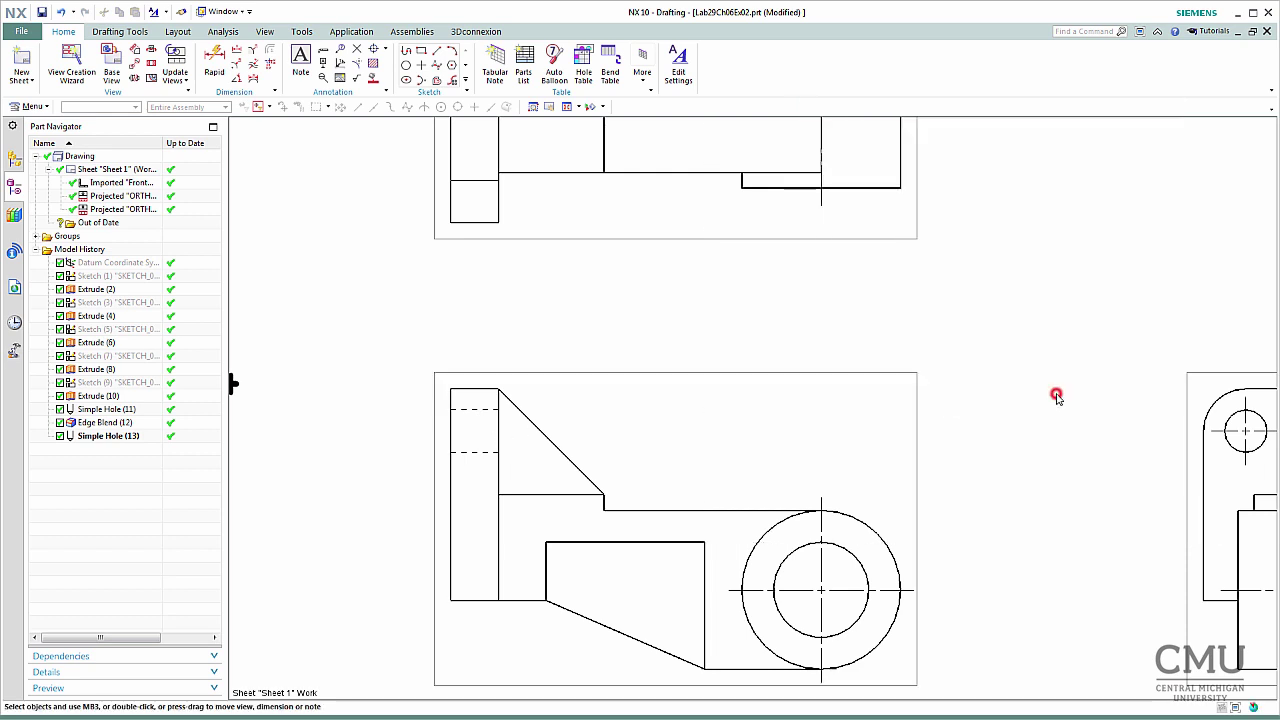
scroll(771, 517, "down", 2)
scroll(772, 518, "up", 3)
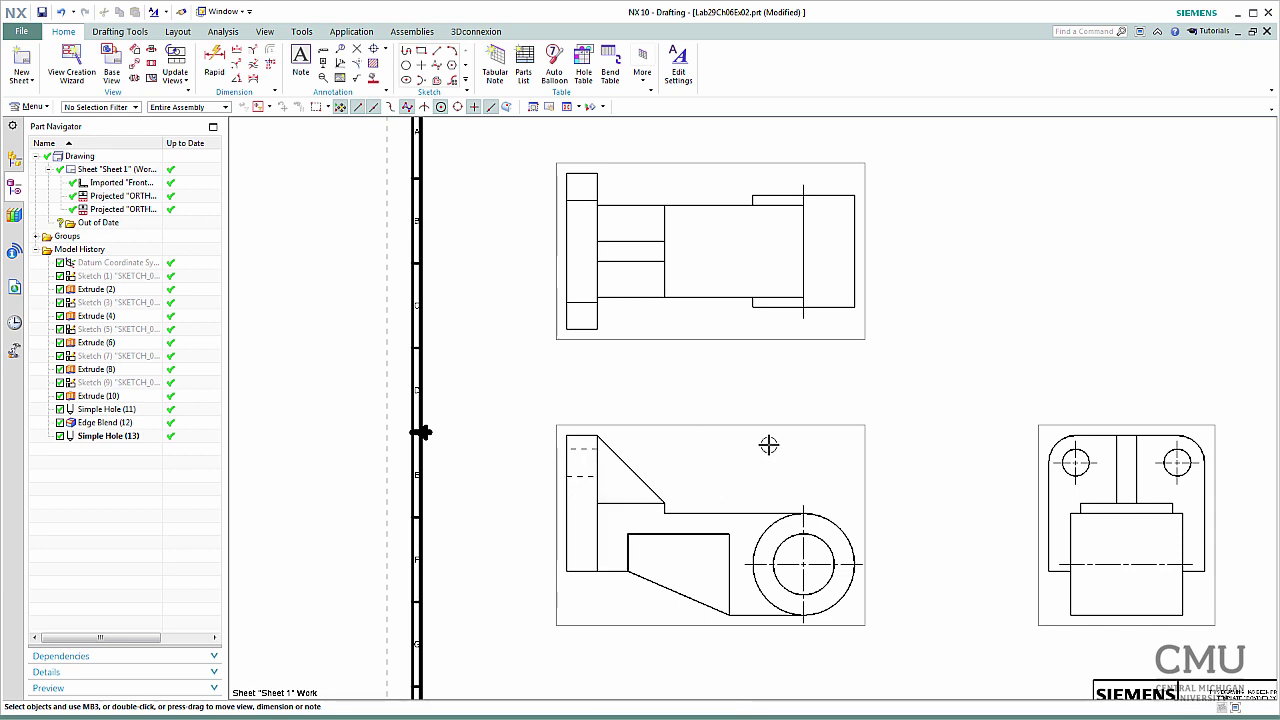
- Give the top view dashed hidden lines and turn off its smooth edges
right_click(865, 165)
left_click(903, 195)
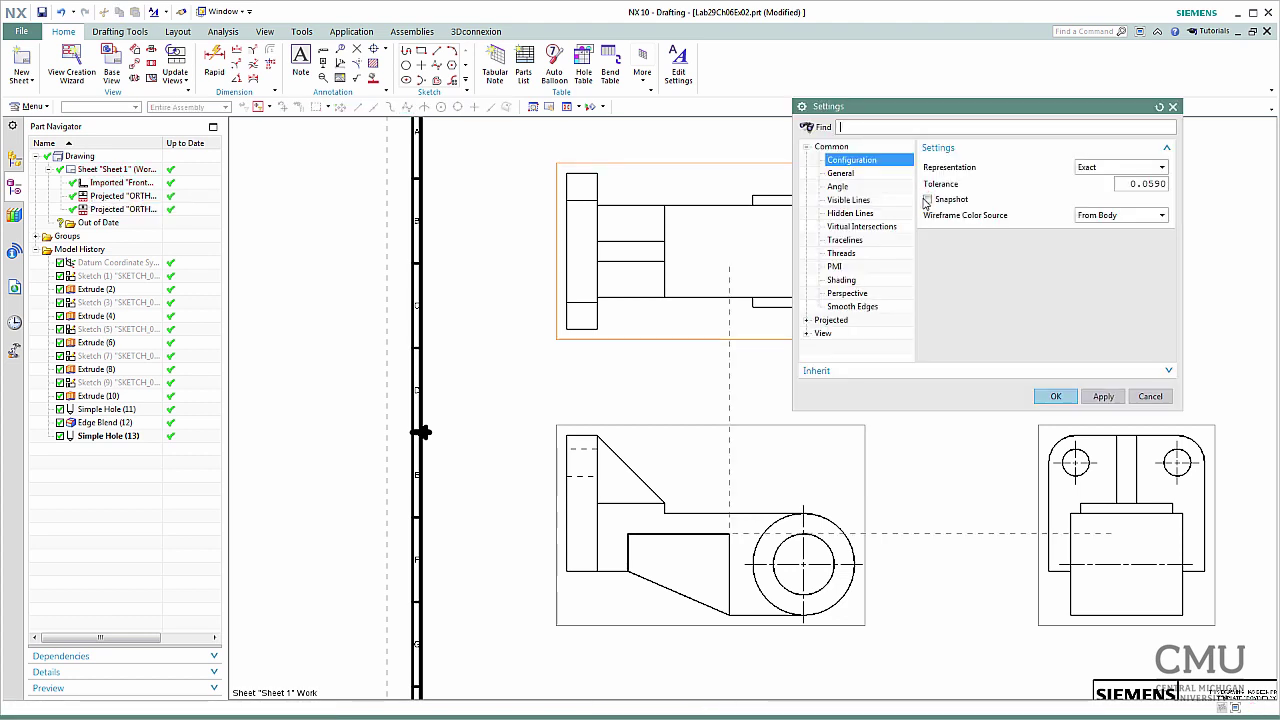
left_click(852, 212)
left_click(1040, 182)
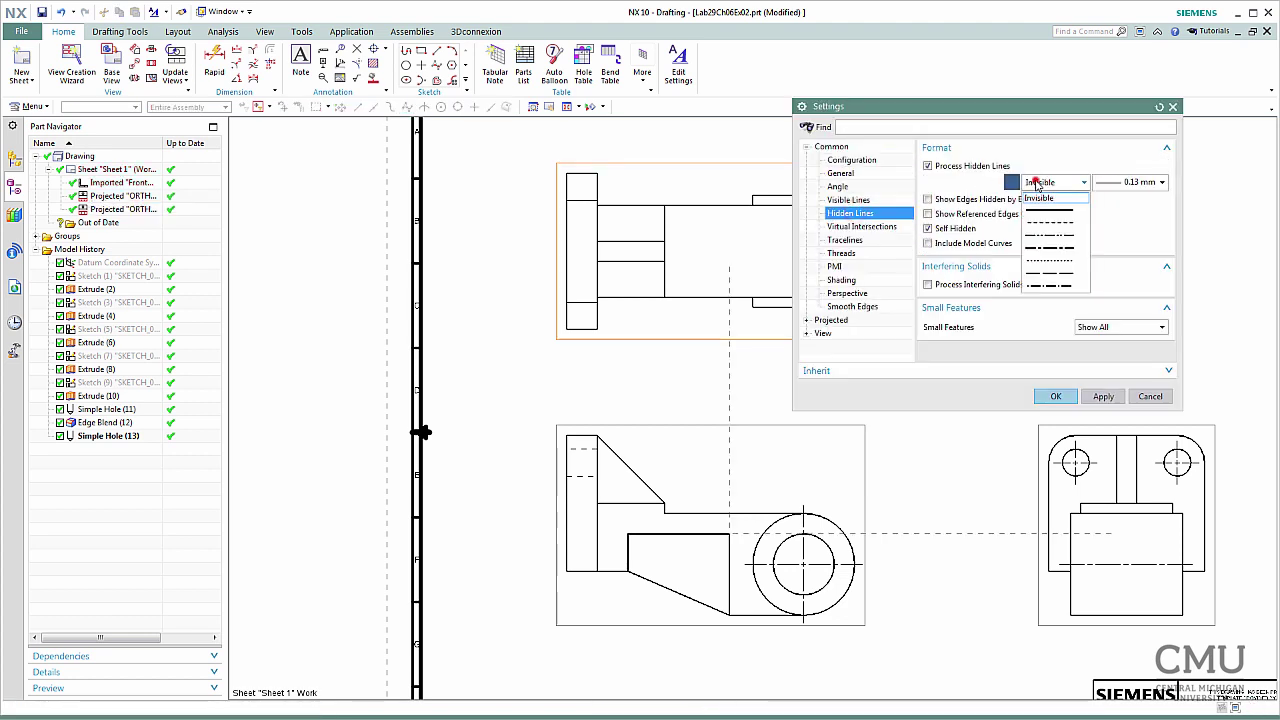
left_click(1062, 221)
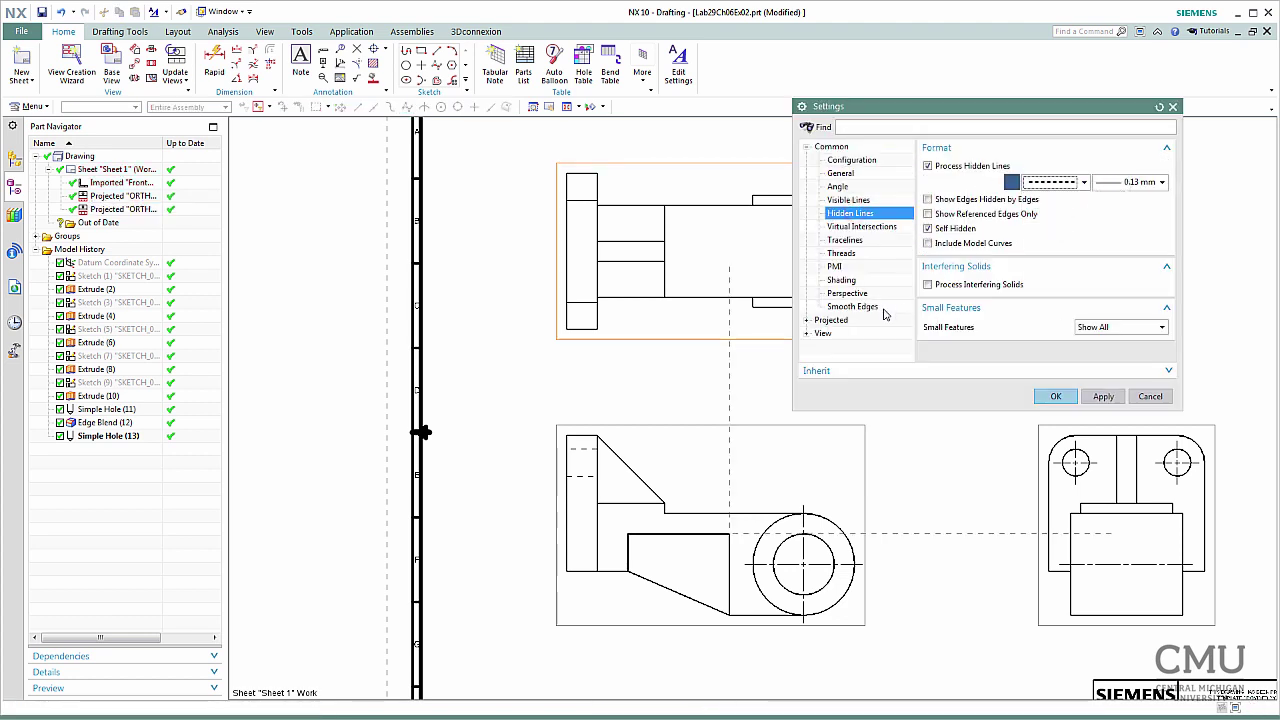
left_click(1102, 396)
left_click(858, 306)
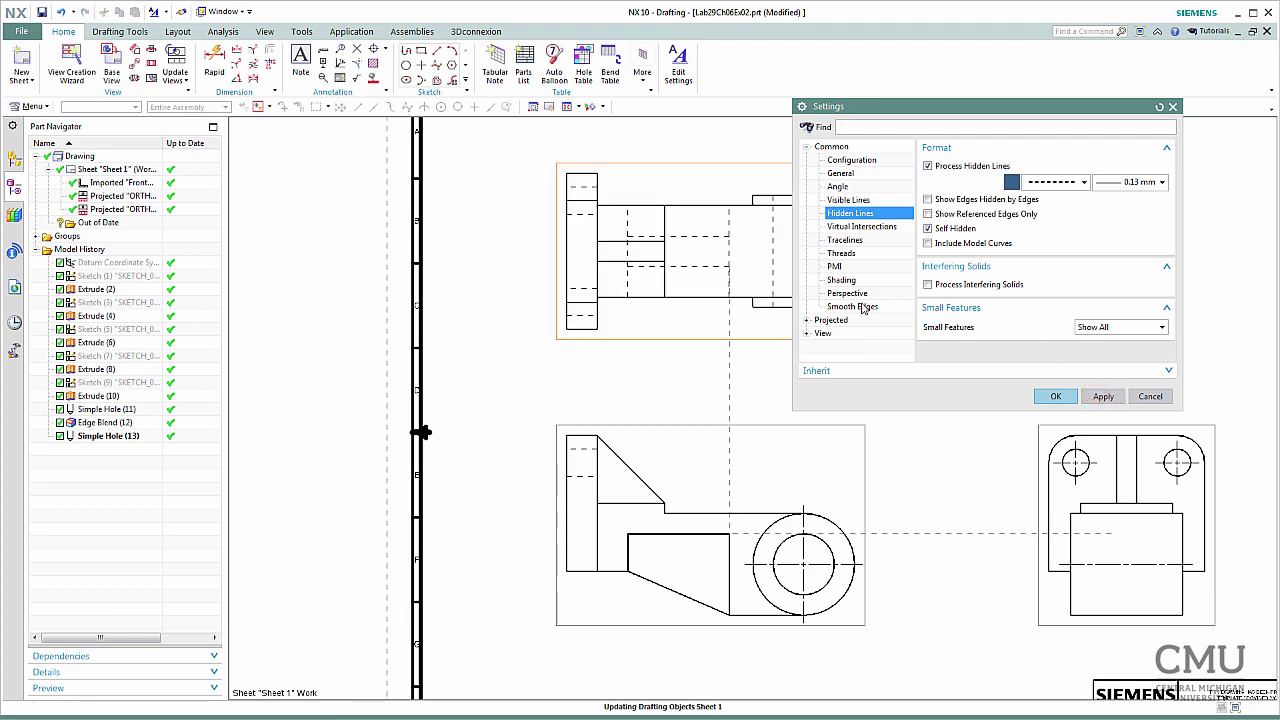
left_click(927, 165)
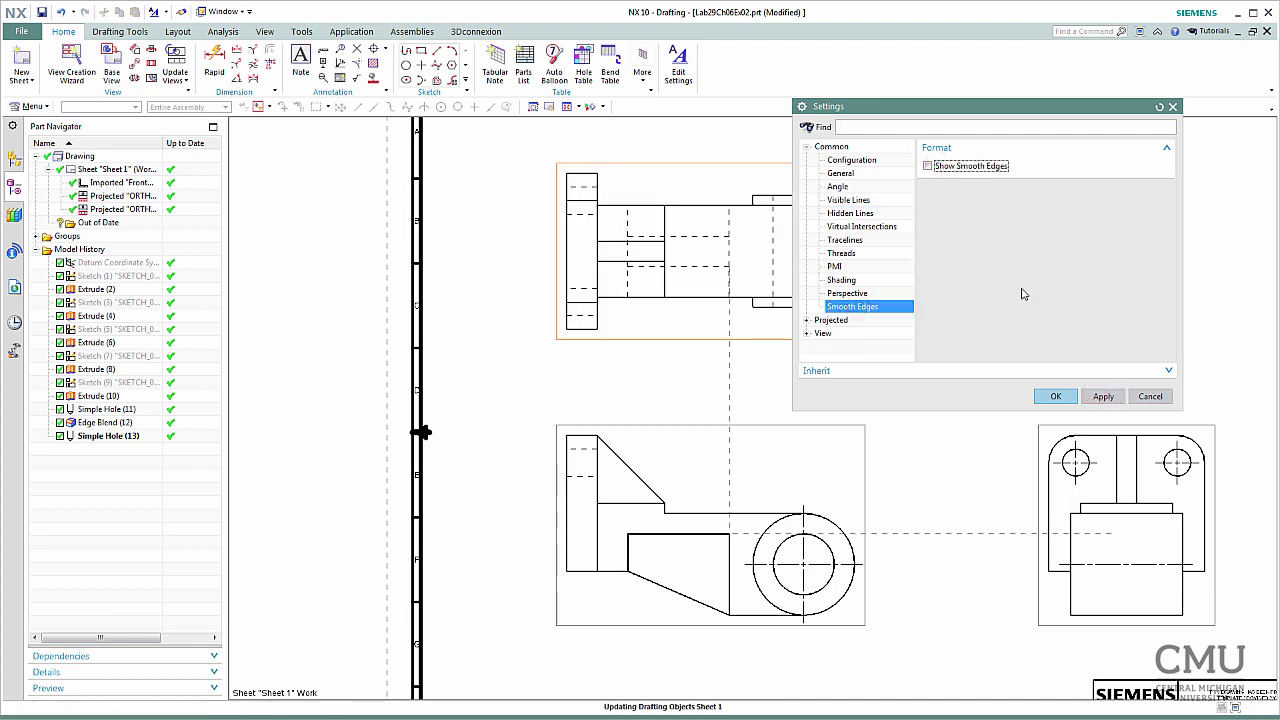
left_click(1104, 397)
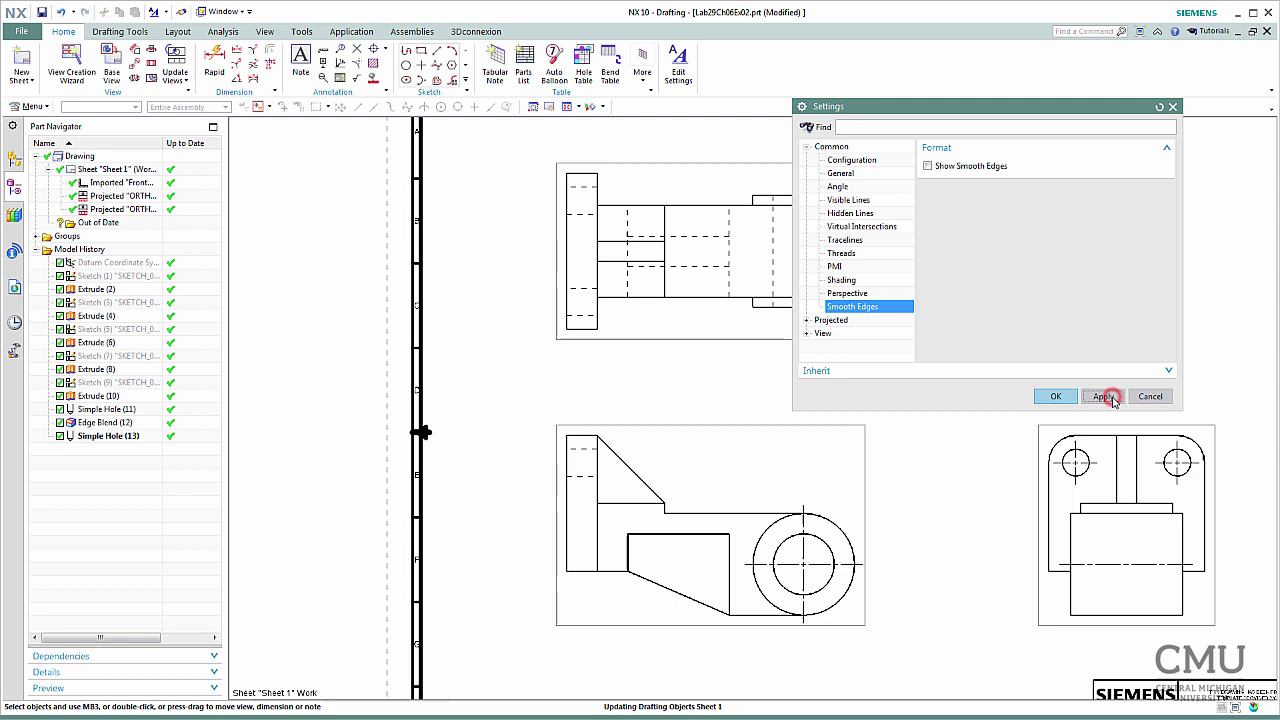
left_click(1057, 397)
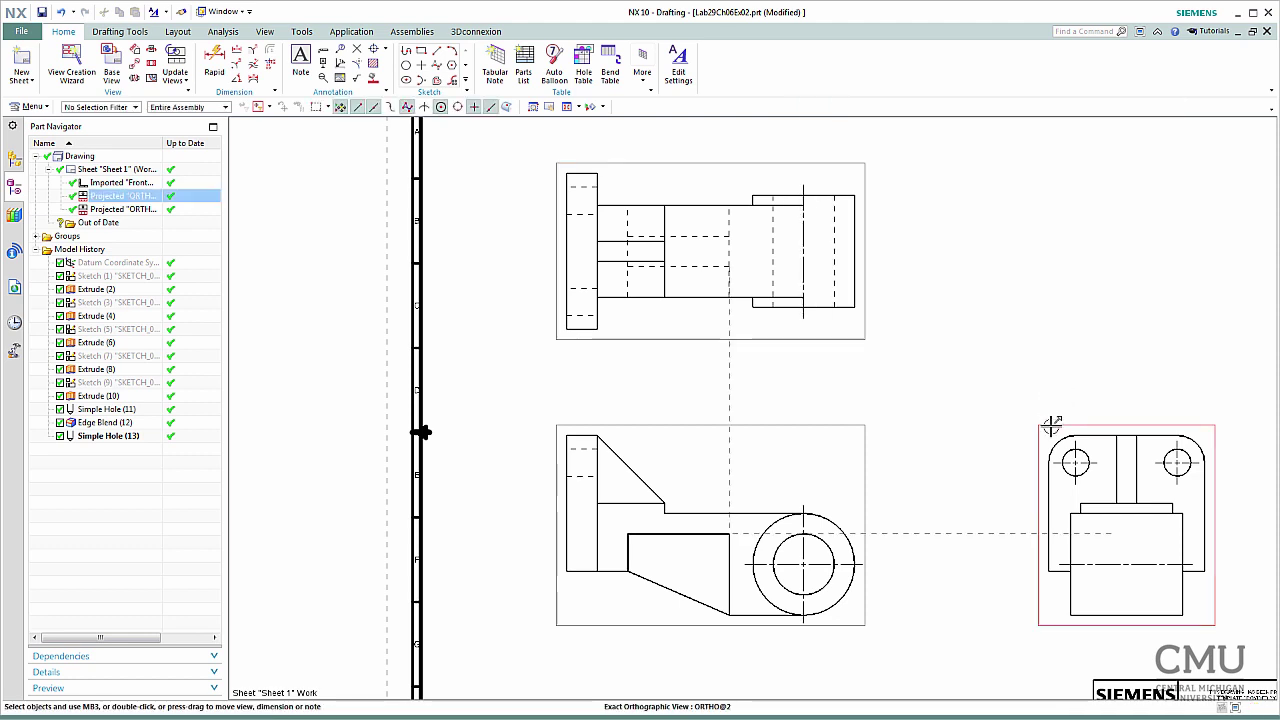
- Turn off the right-side view's smooth edges and set its hidden lines to Dashed
right_click(1053, 406)
left_click(1085, 457)
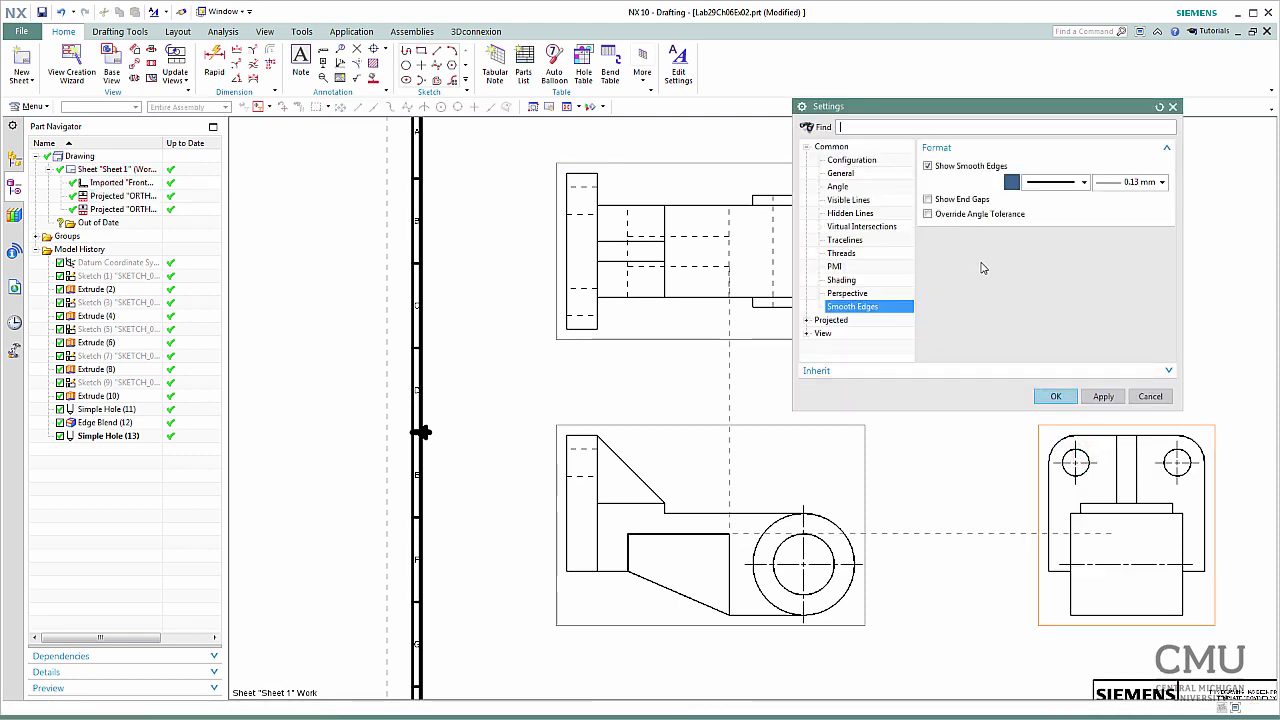
left_click(933, 166)
left_click(852, 213)
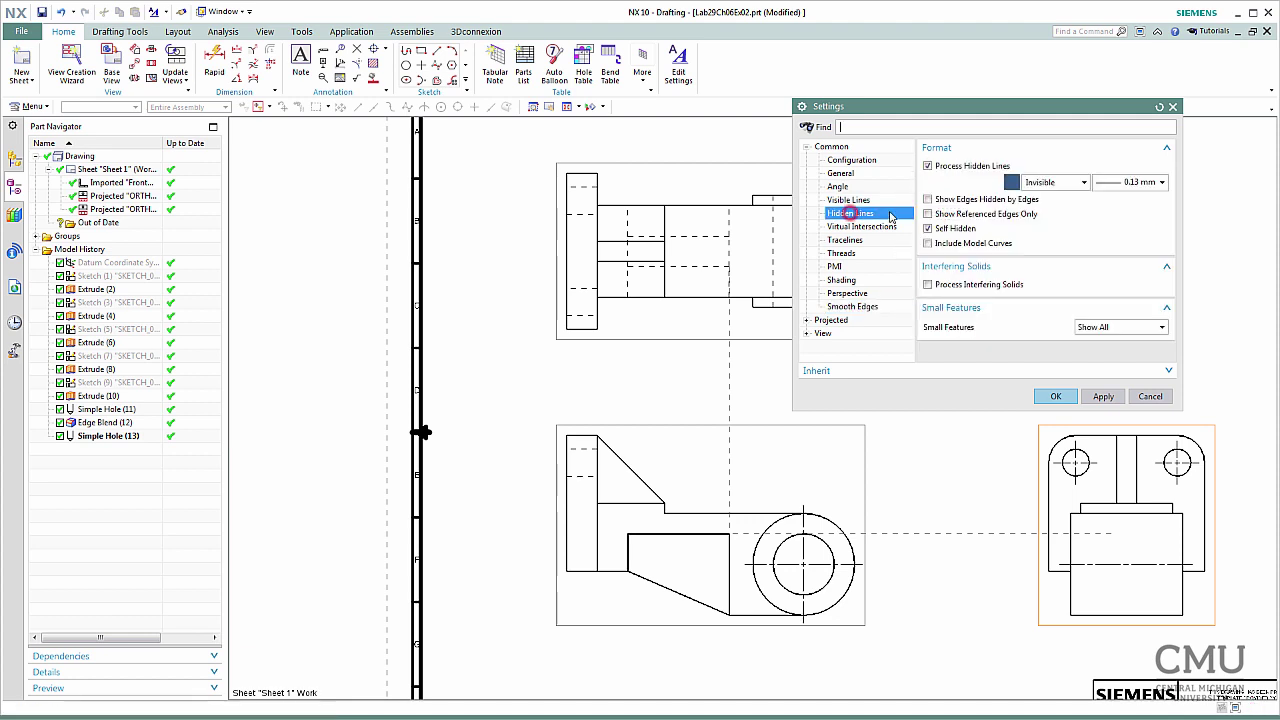
left_click(1057, 183)
left_click(1056, 223)
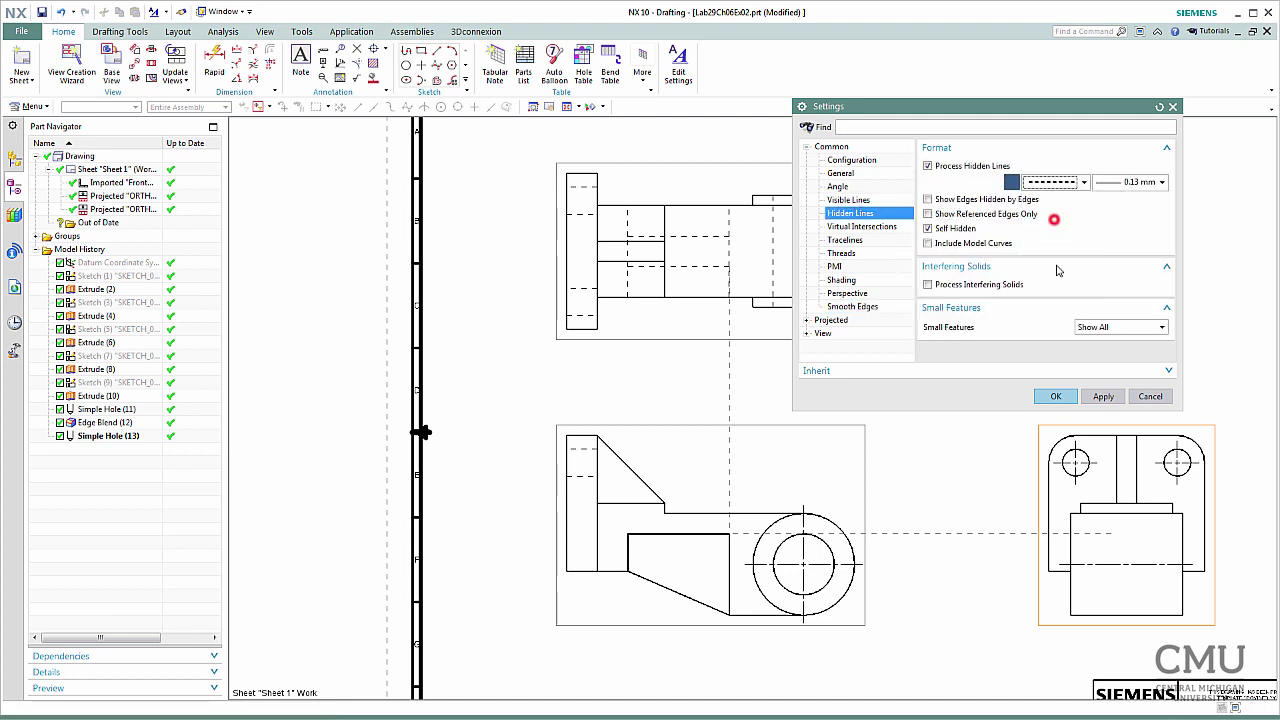
left_click(1056, 396)
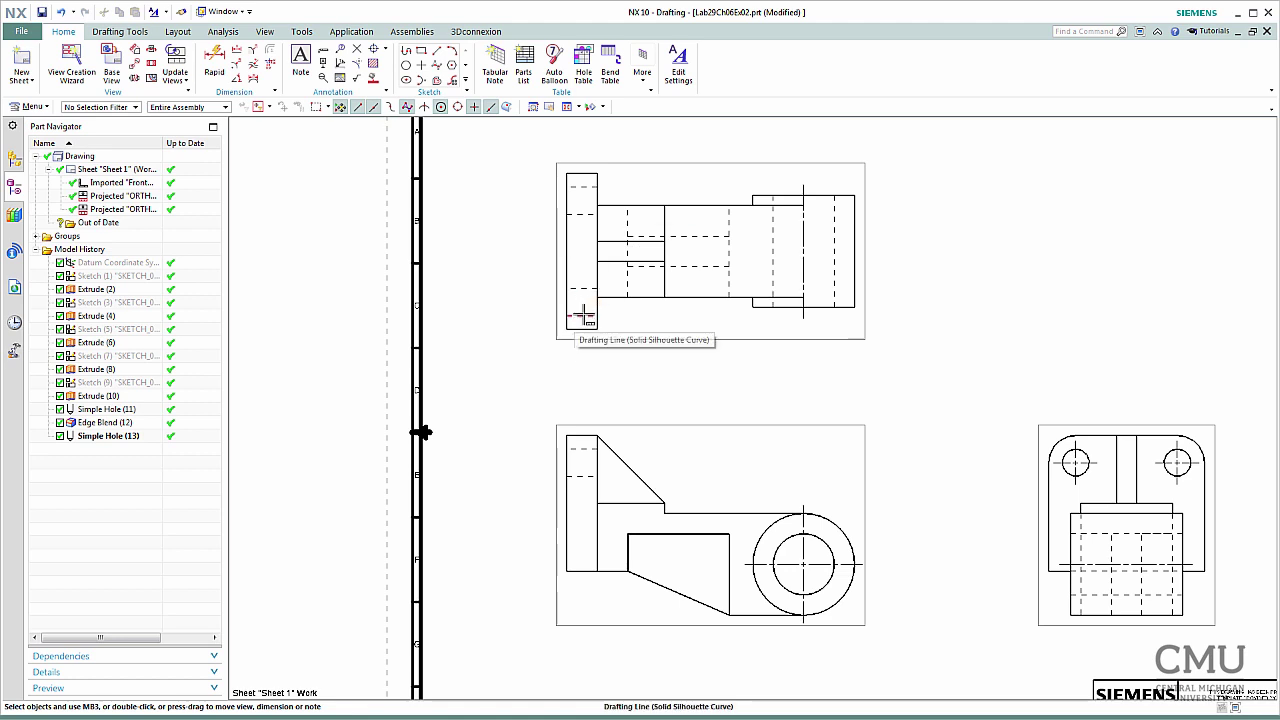
- Add 3D centerlines to the two simple-hole faces and the rounded-corner face
left_click(387, 53)
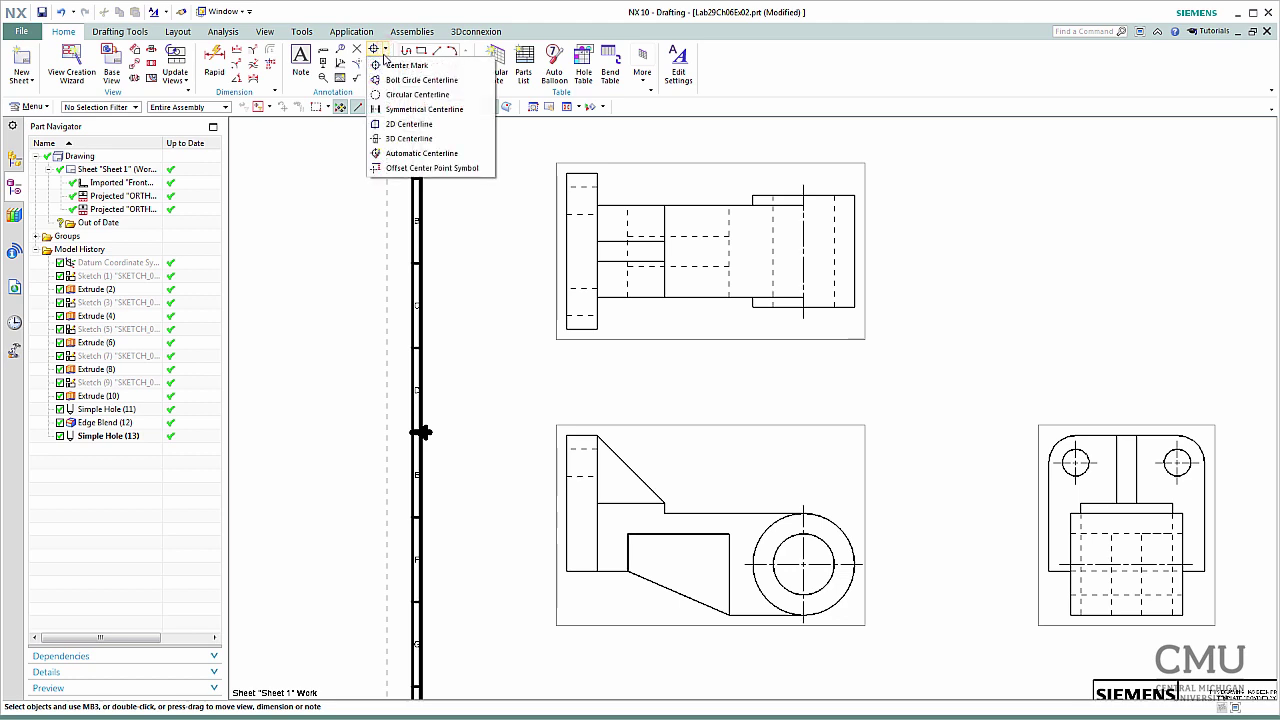
left_click(409, 139)
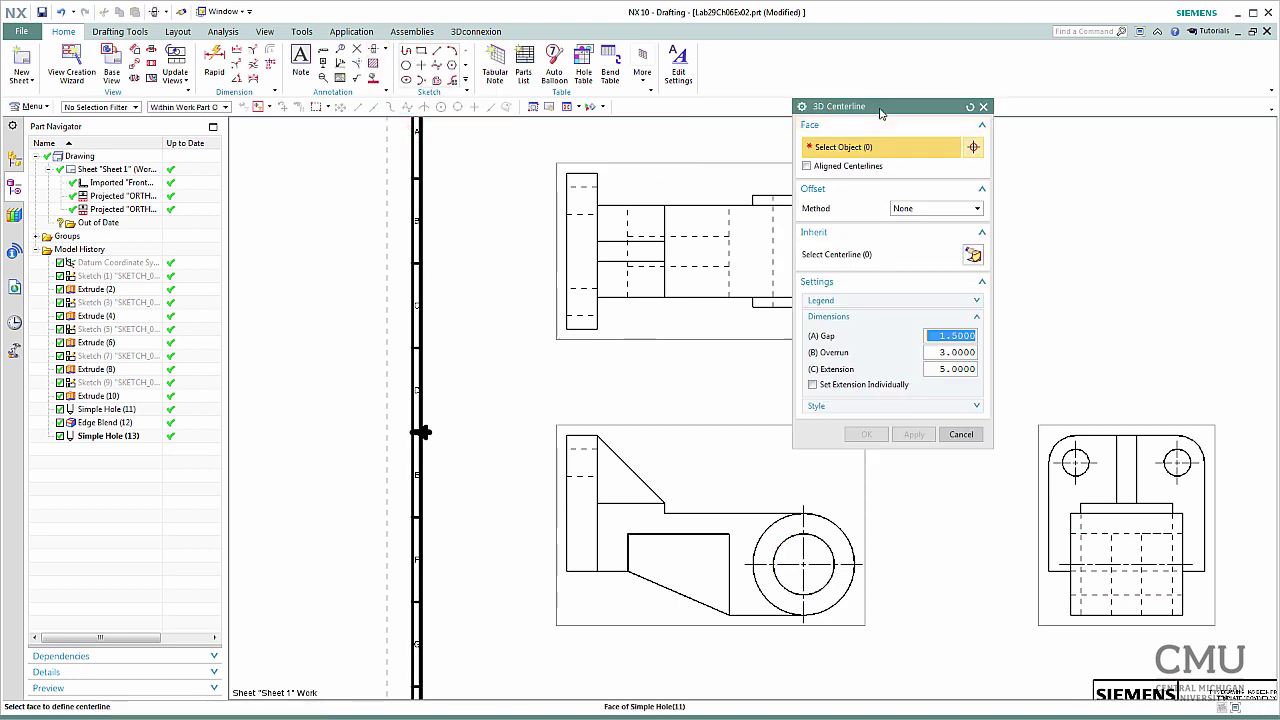
left_click_drag(878, 106, 1024, 124)
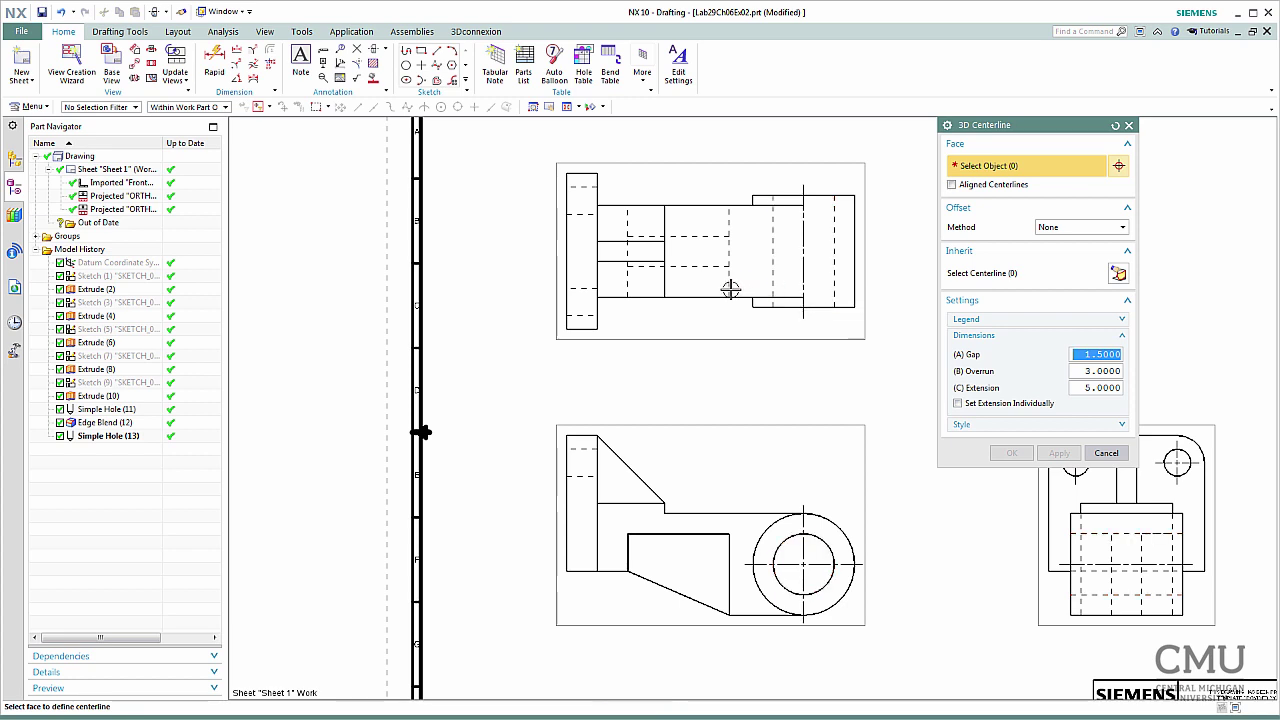
left_click(580, 475)
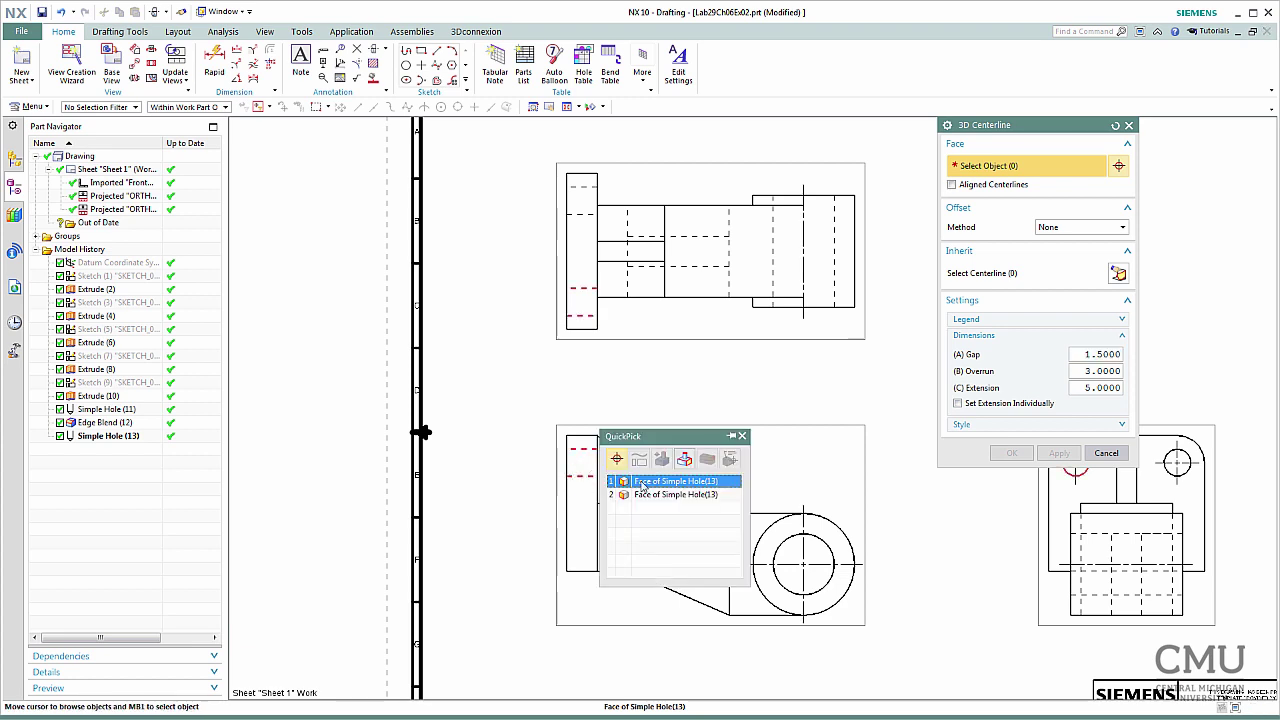
left_click(658, 482)
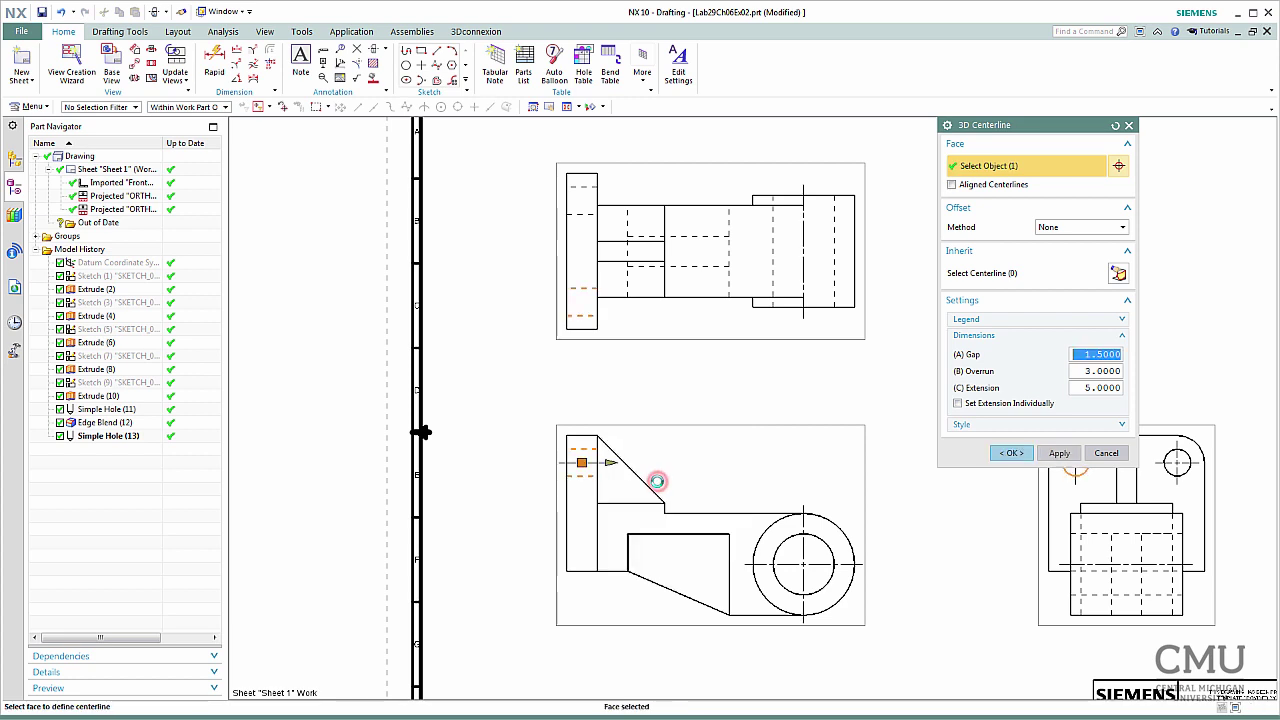
left_click(1052, 455)
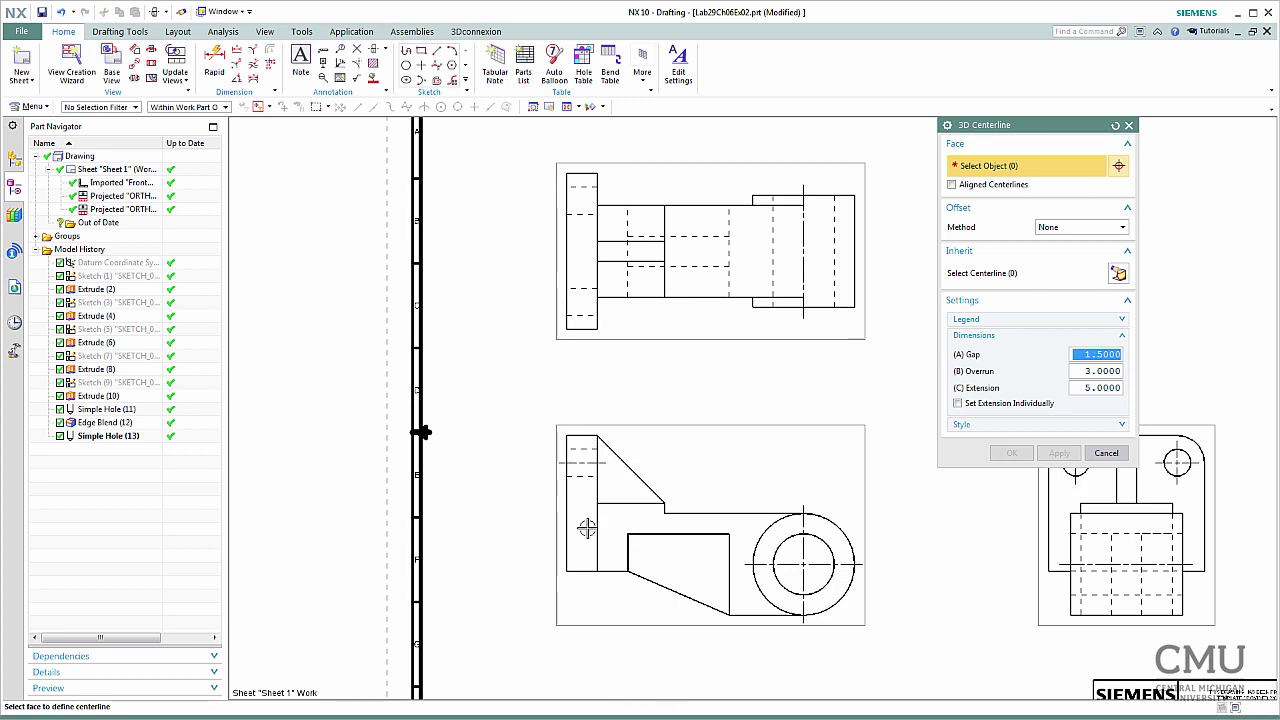
left_click(581, 288)
left_click(1060, 452)
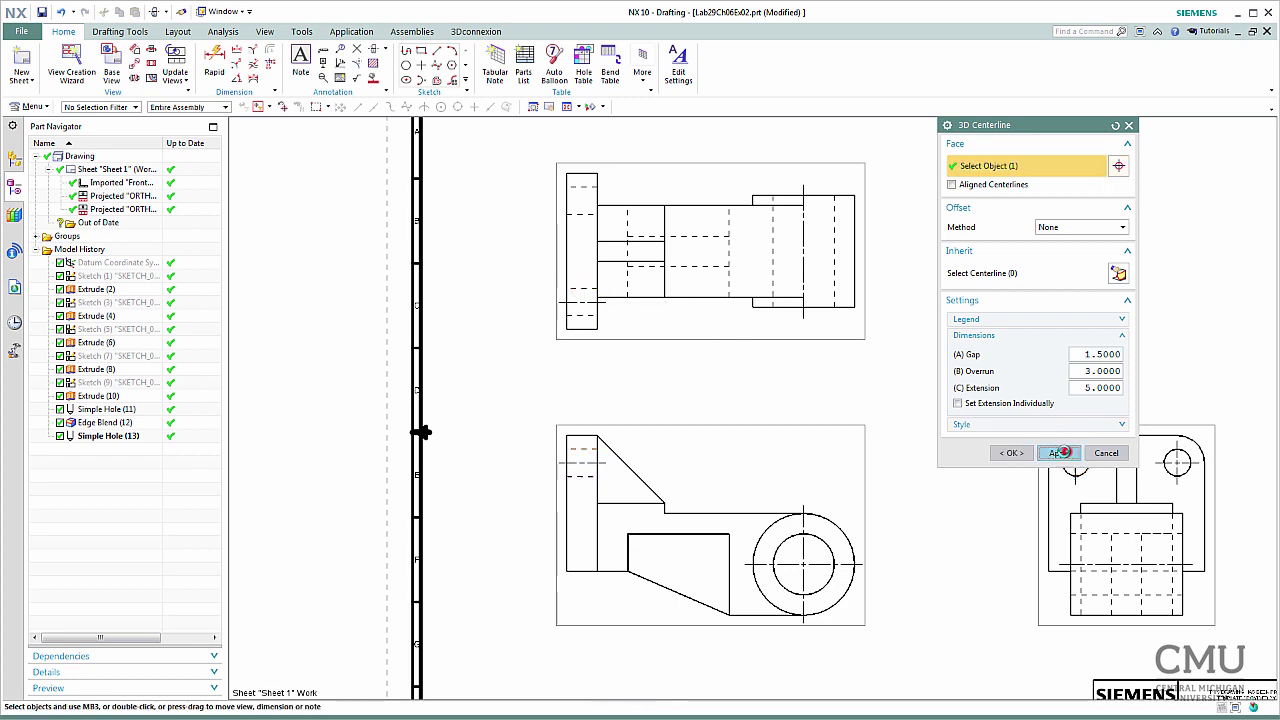
left_click(581, 210)
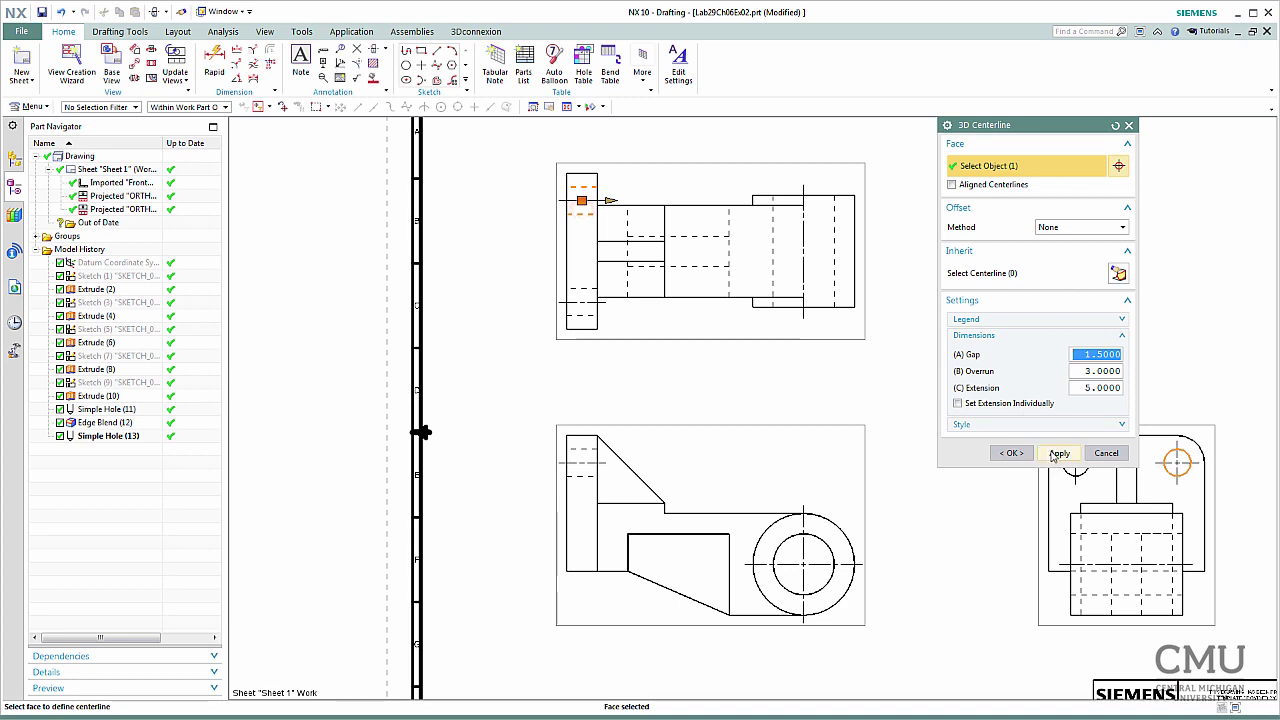
left_click(1012, 452)
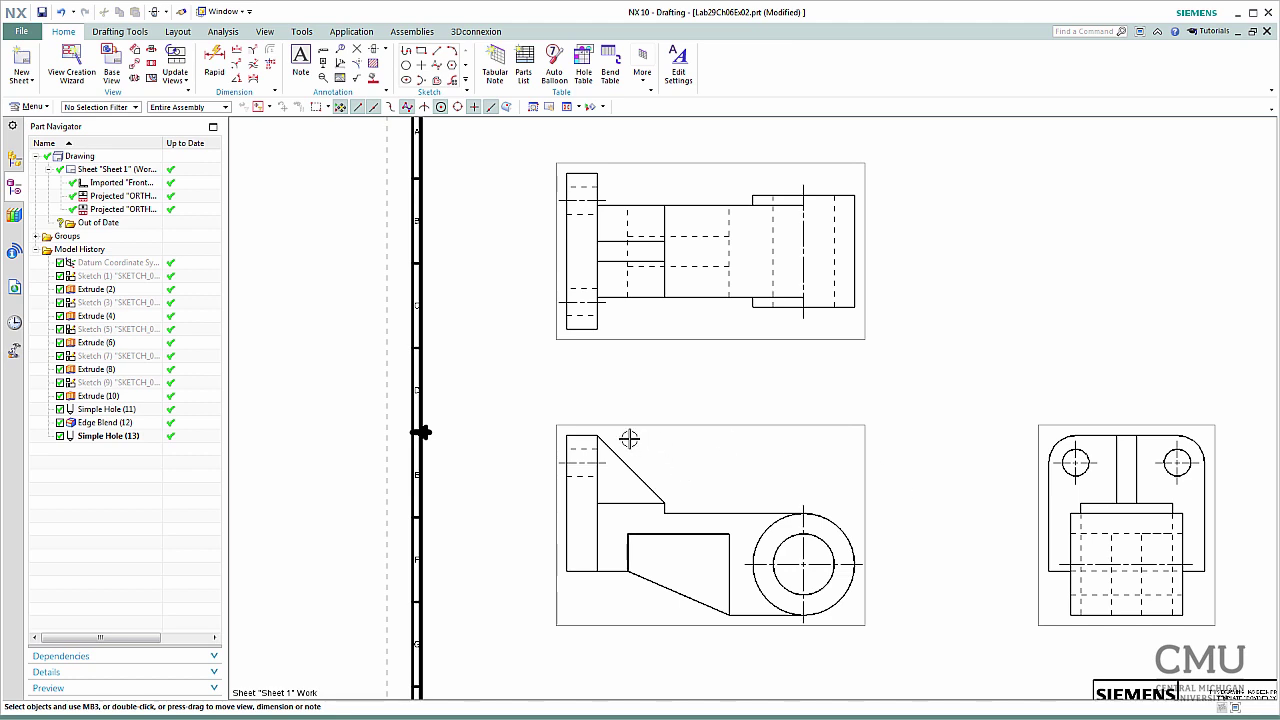
left_click(236, 63)
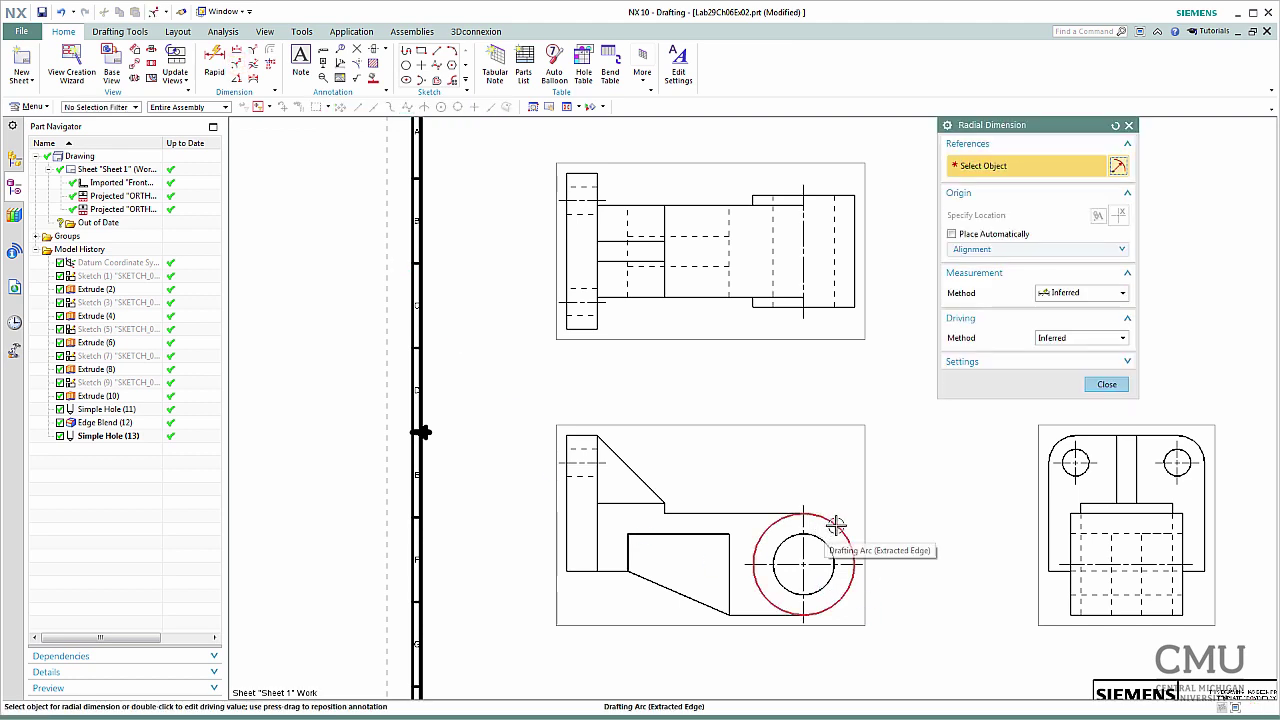
left_click(835, 524)
left_click(886, 445)
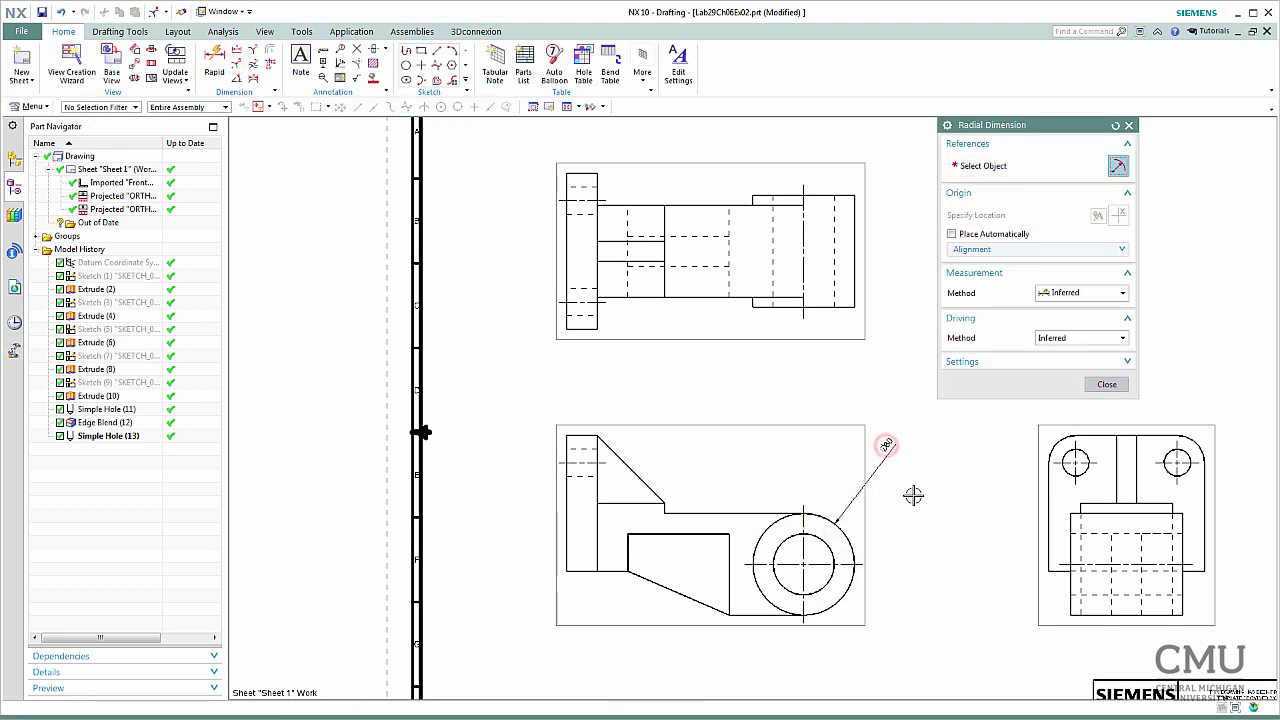
left_click(1106, 386)
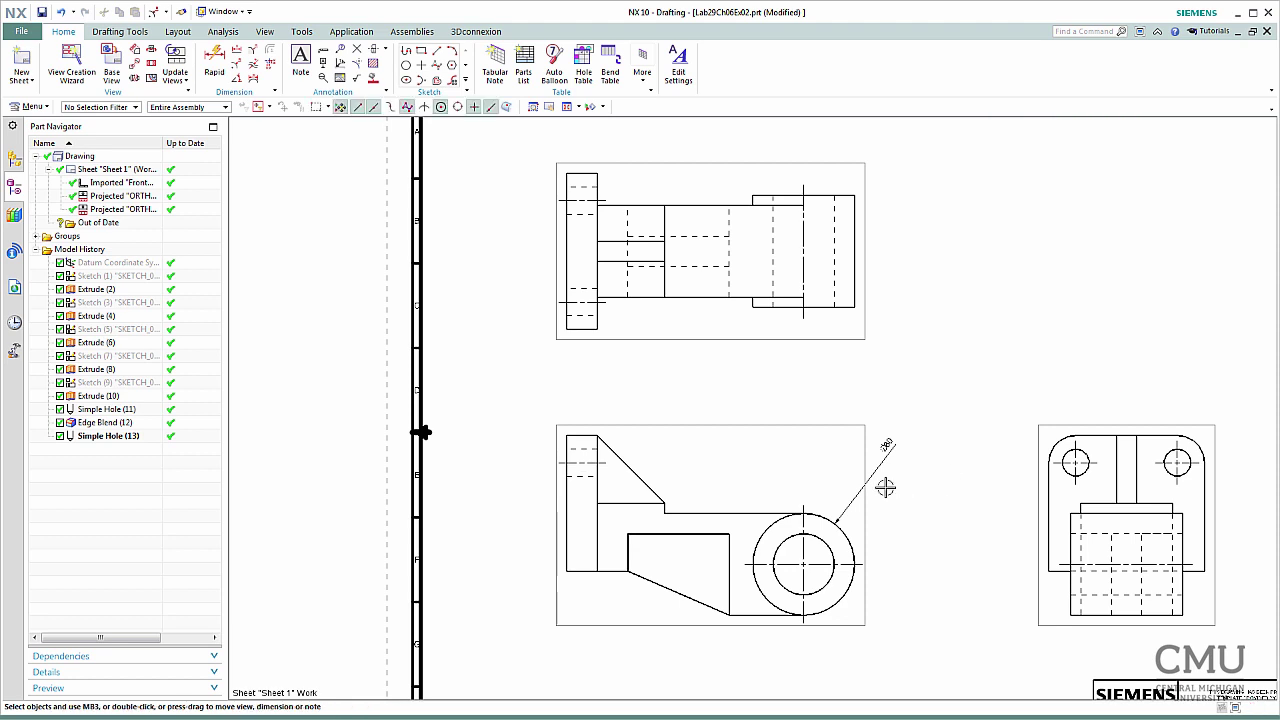
scroll(886, 487, "up", 5)
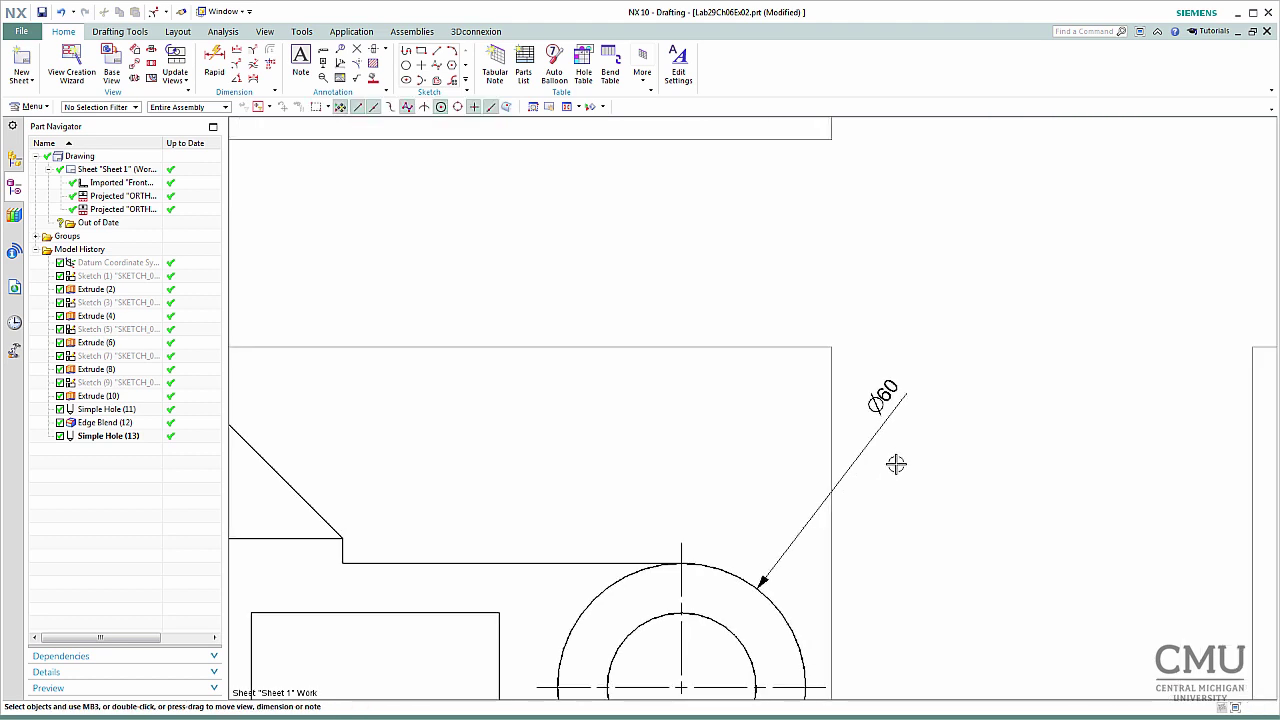
scroll(896, 462, "down", 3)
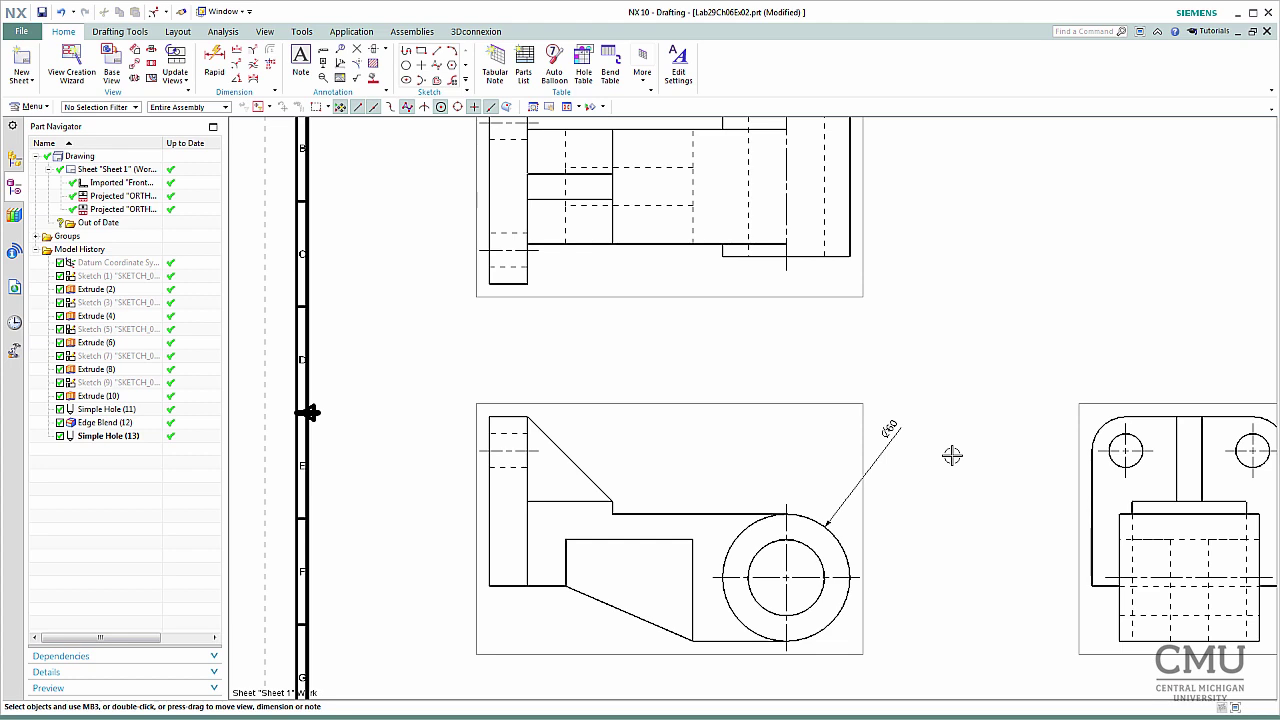
right_click(886, 428)
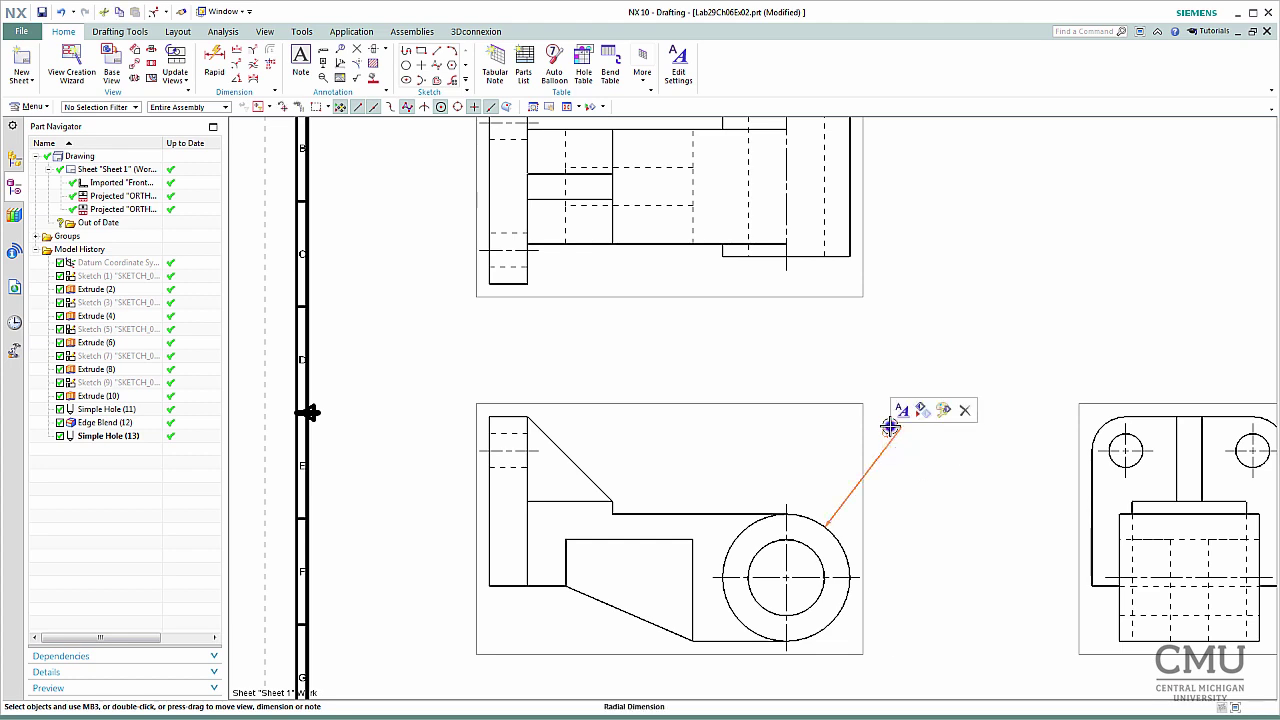
left_click(963, 409)
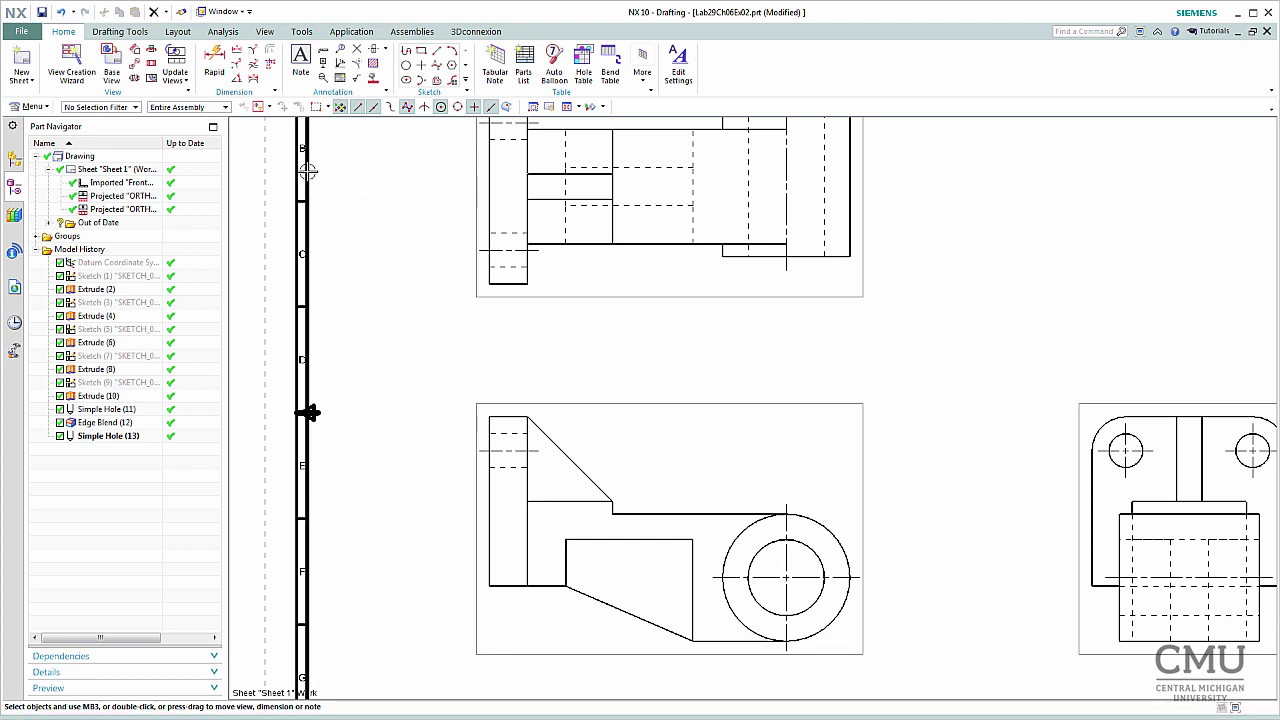
left_click(33, 107)
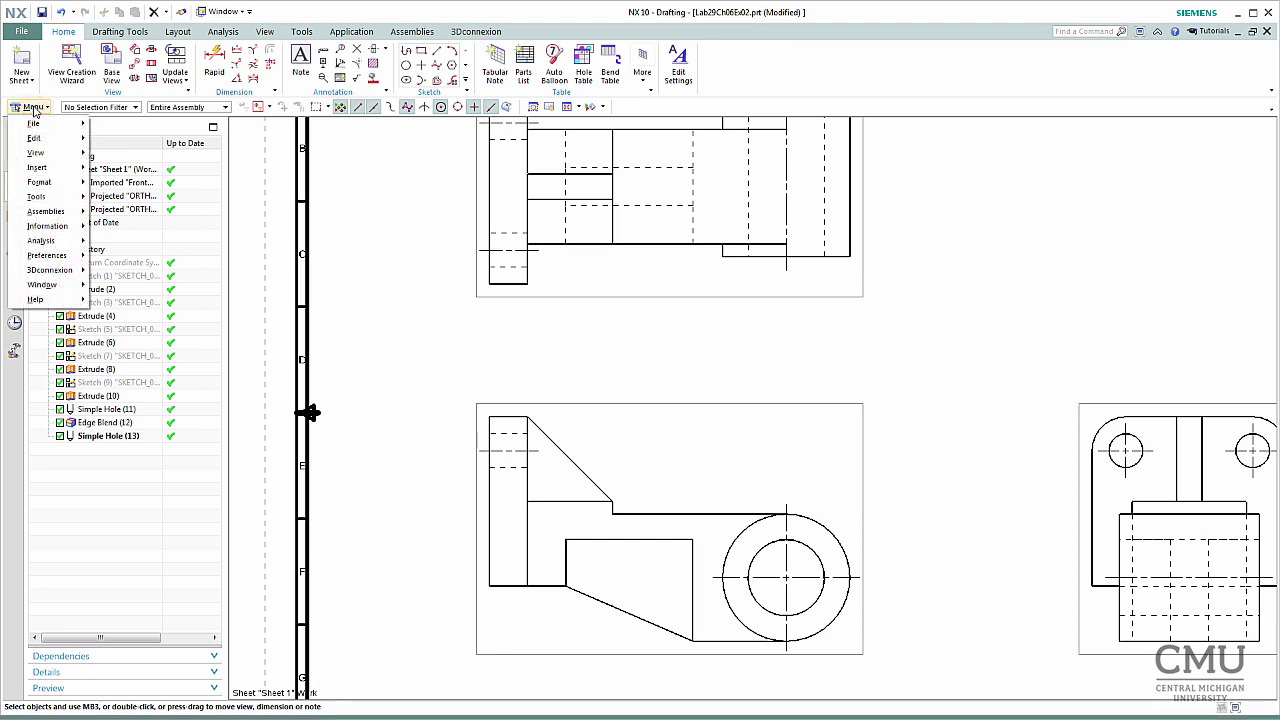
- Choose ASME in the Load Drafting Standard settings and load it
mouse_move(43, 200)
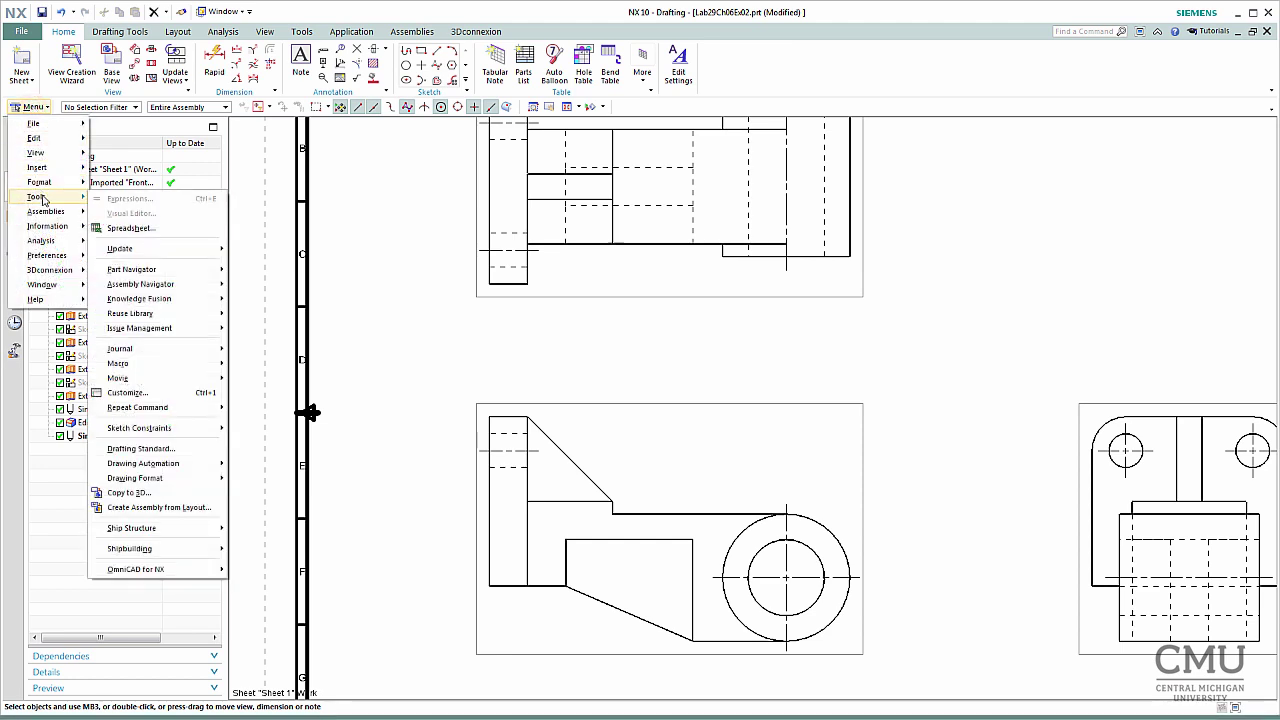
left_click(131, 452)
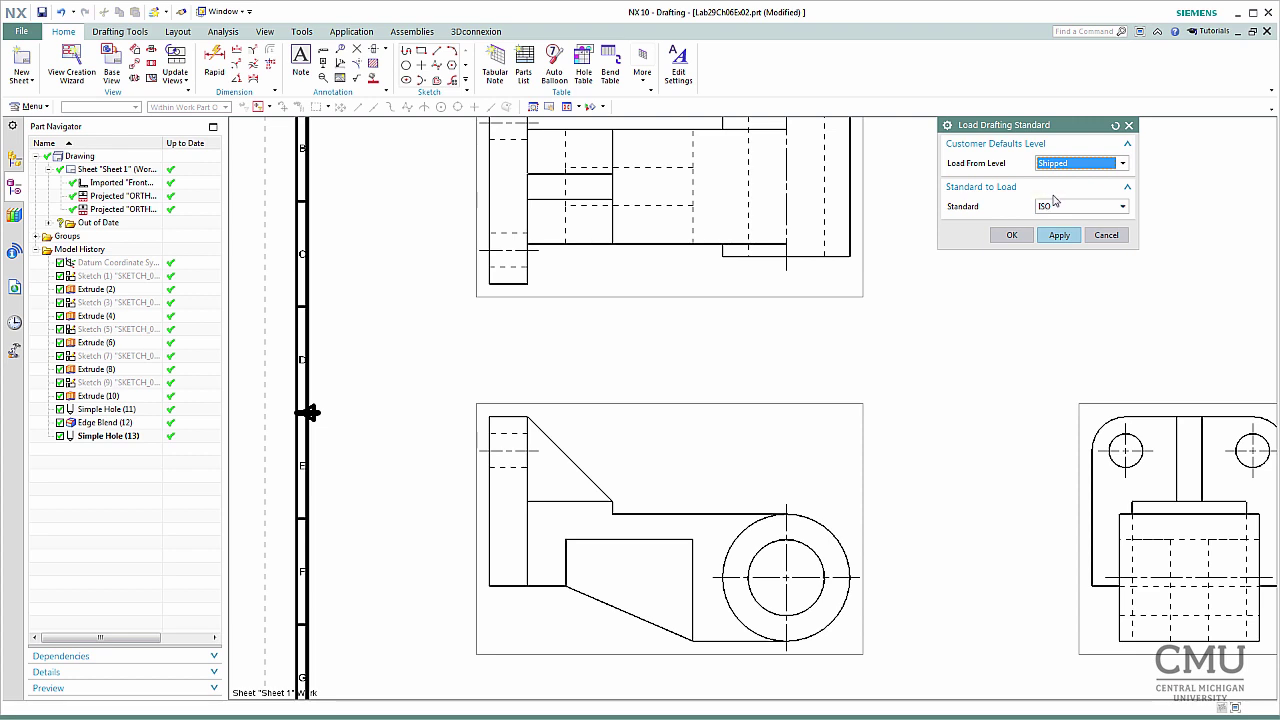
left_click(1097, 208)
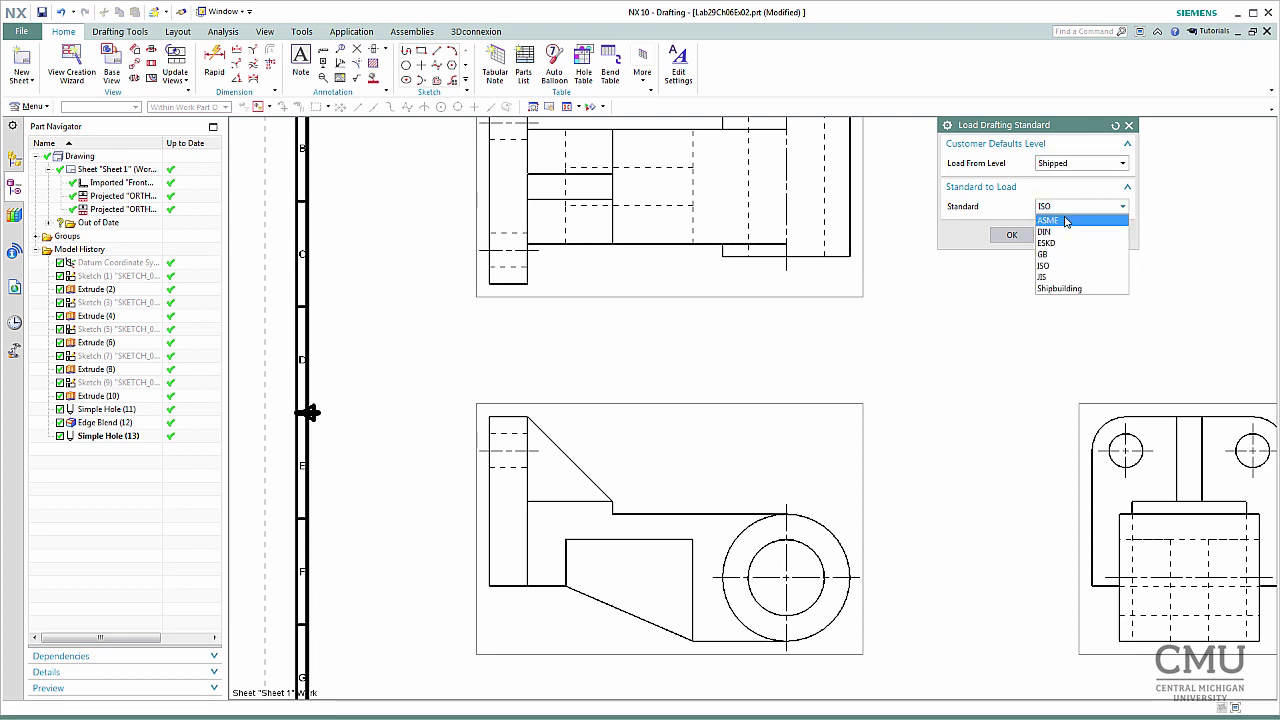
left_click(1066, 220)
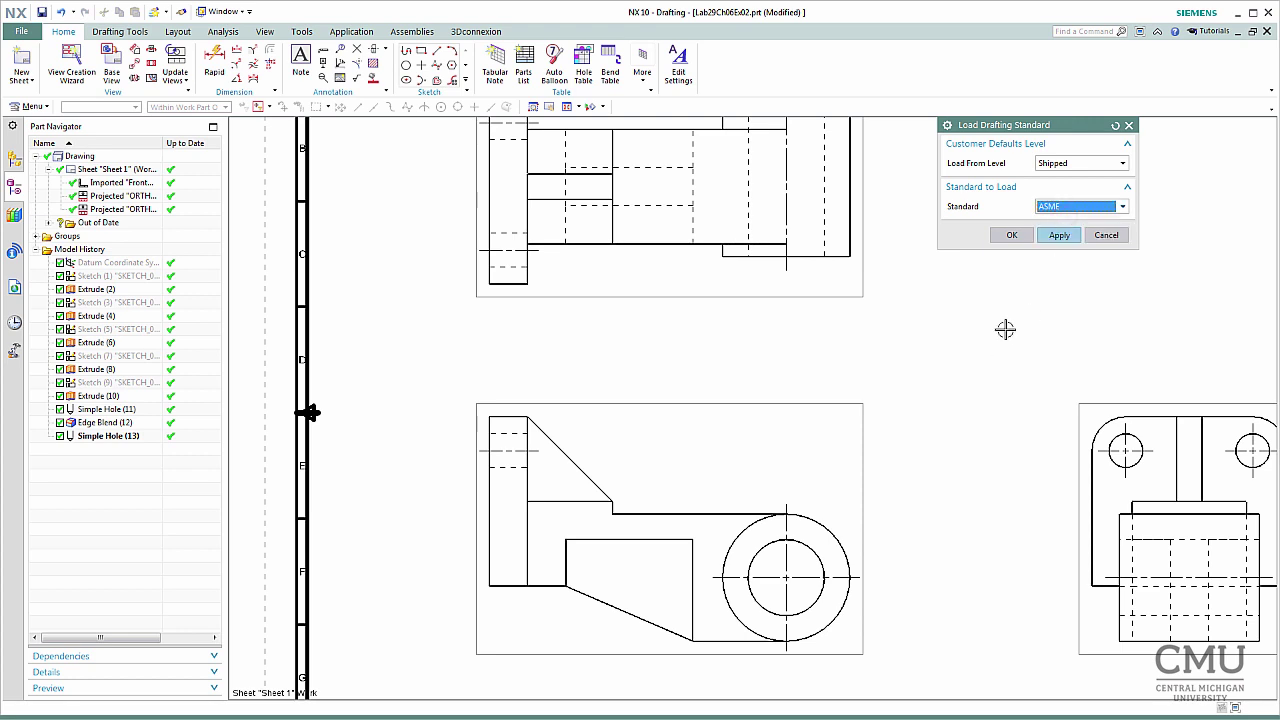
left_click(1015, 238)
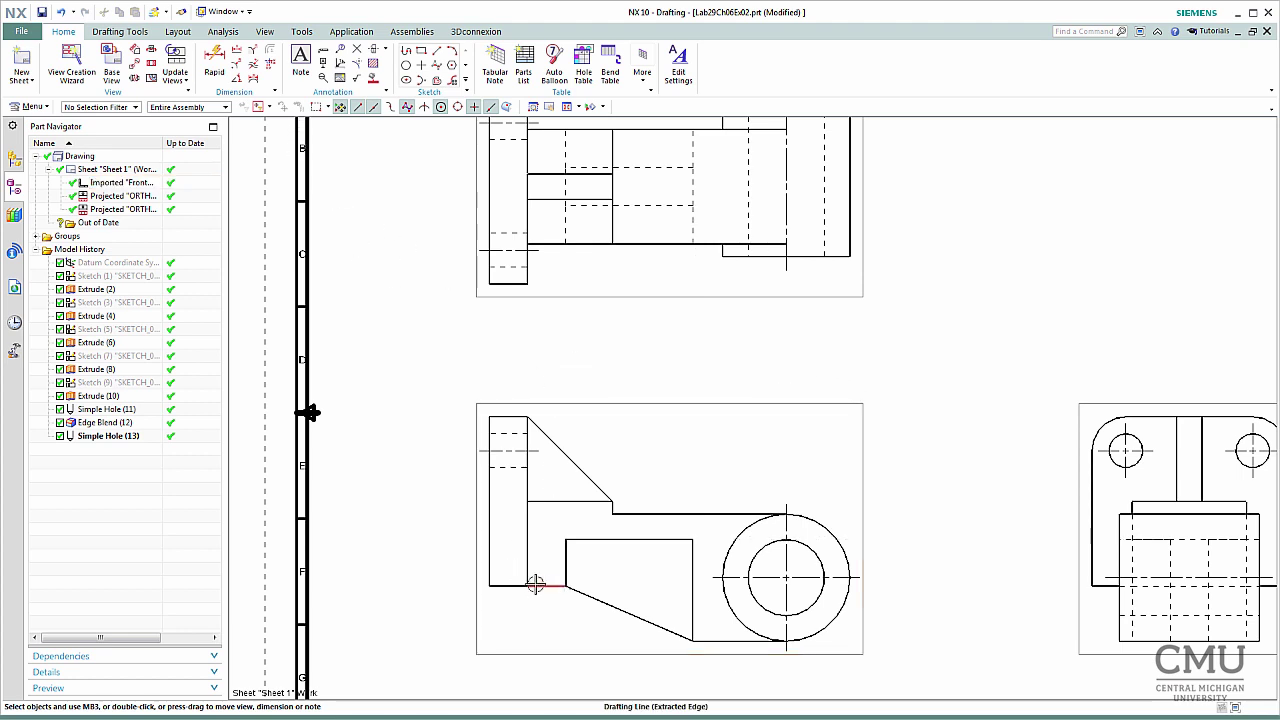
- Place a horizontal 140 linear dimension below the front view, from its left edge to the circle centre
scroll(531, 583, "down", 2)
scroll(555, 590, "down", 2)
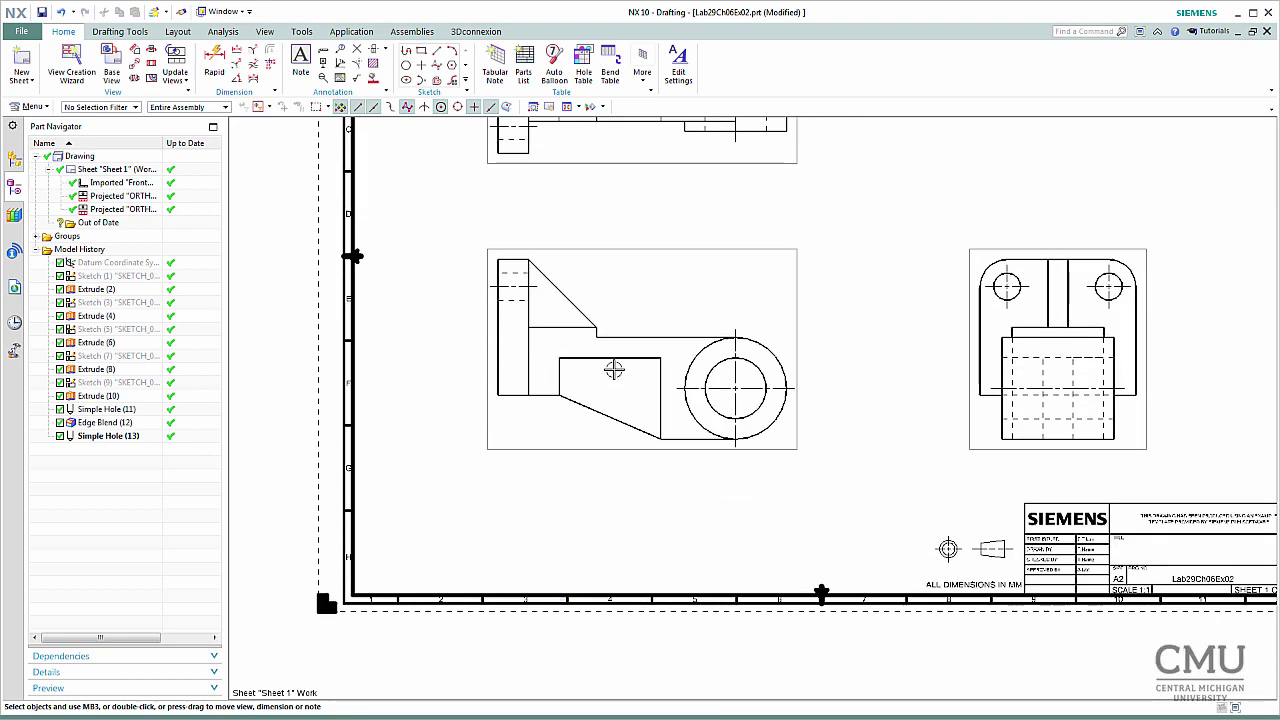
scroll(619, 357, "up", 3)
scroll(619, 357, "up", 1)
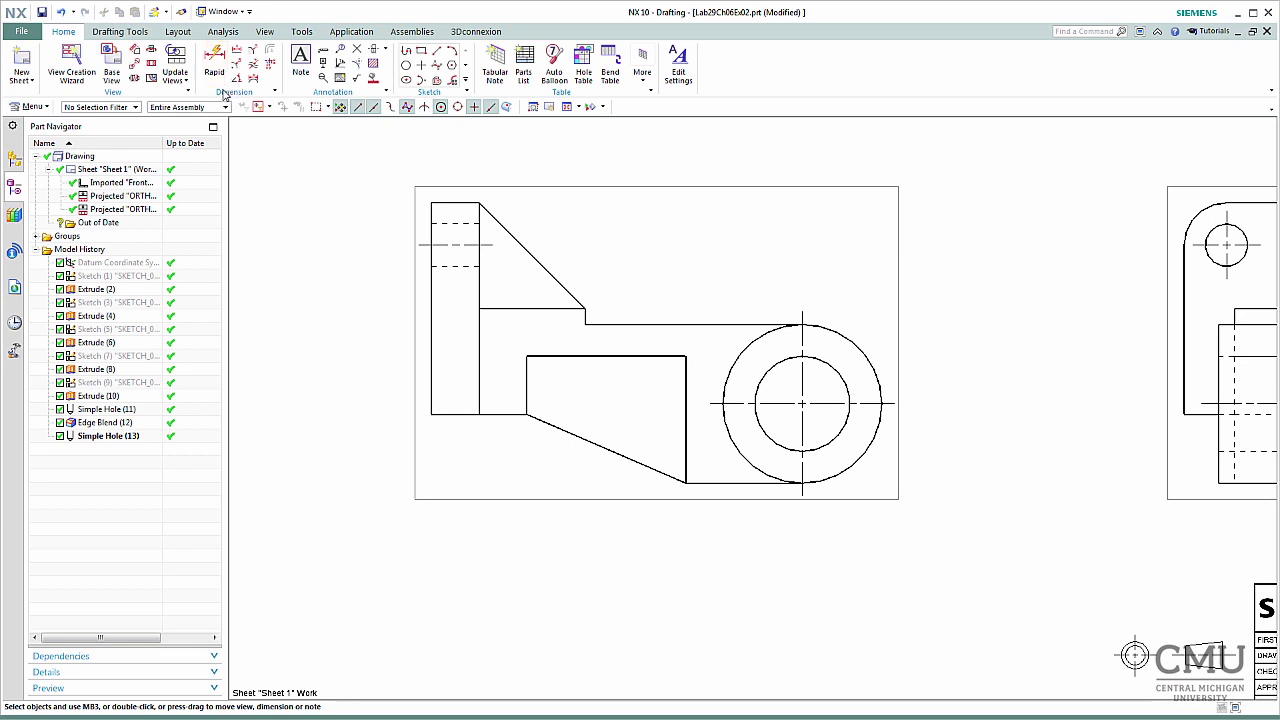
left_click(237, 51)
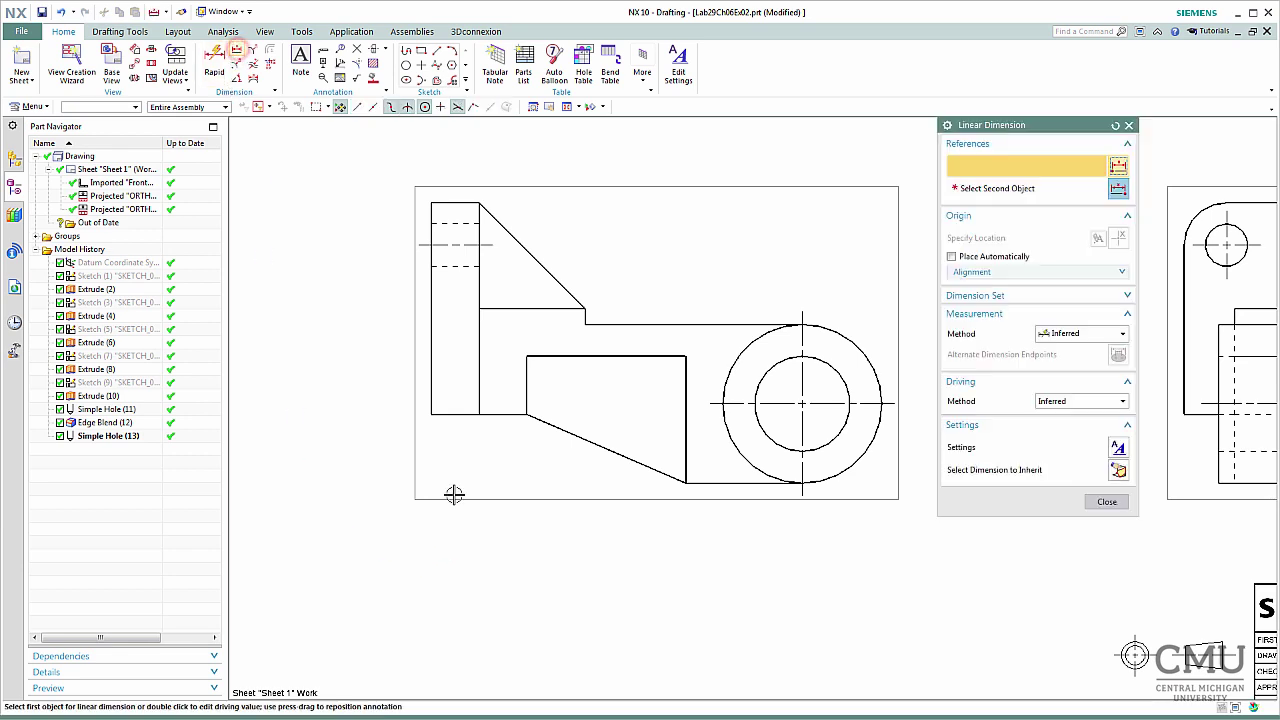
left_click(432, 412)
left_click(802, 405)
left_click(804, 407)
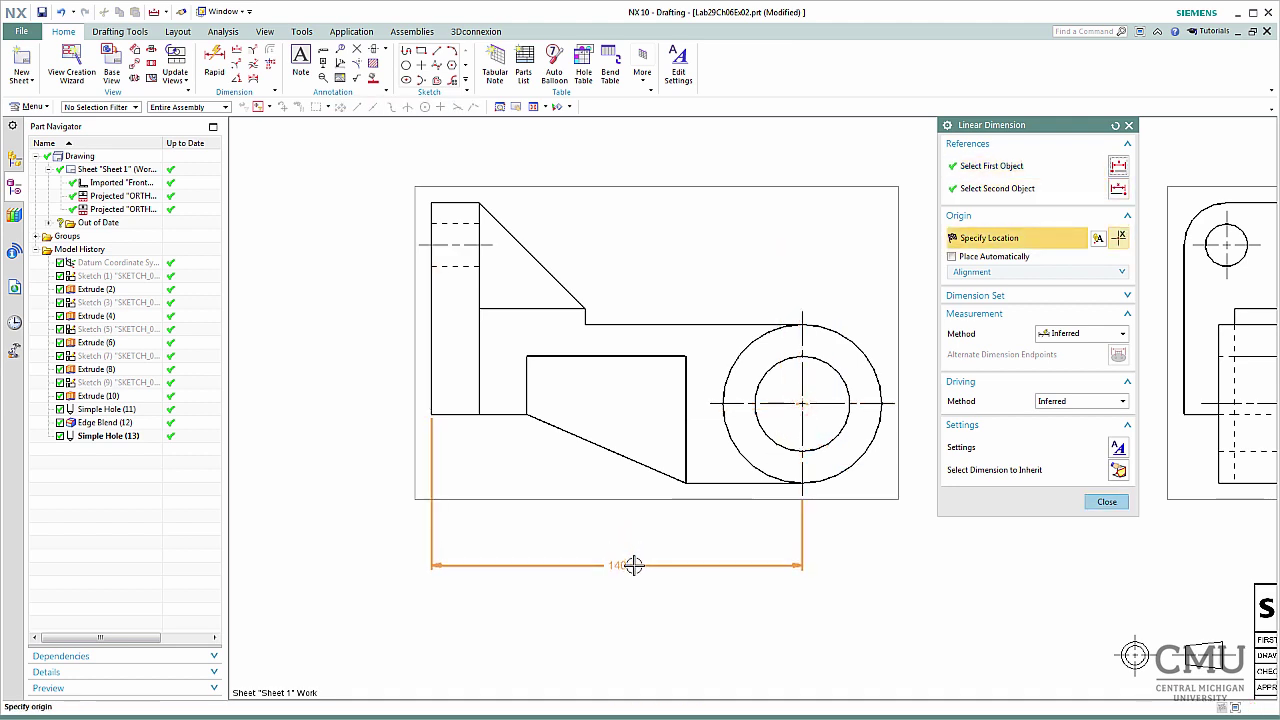
mouse_move(633, 588)
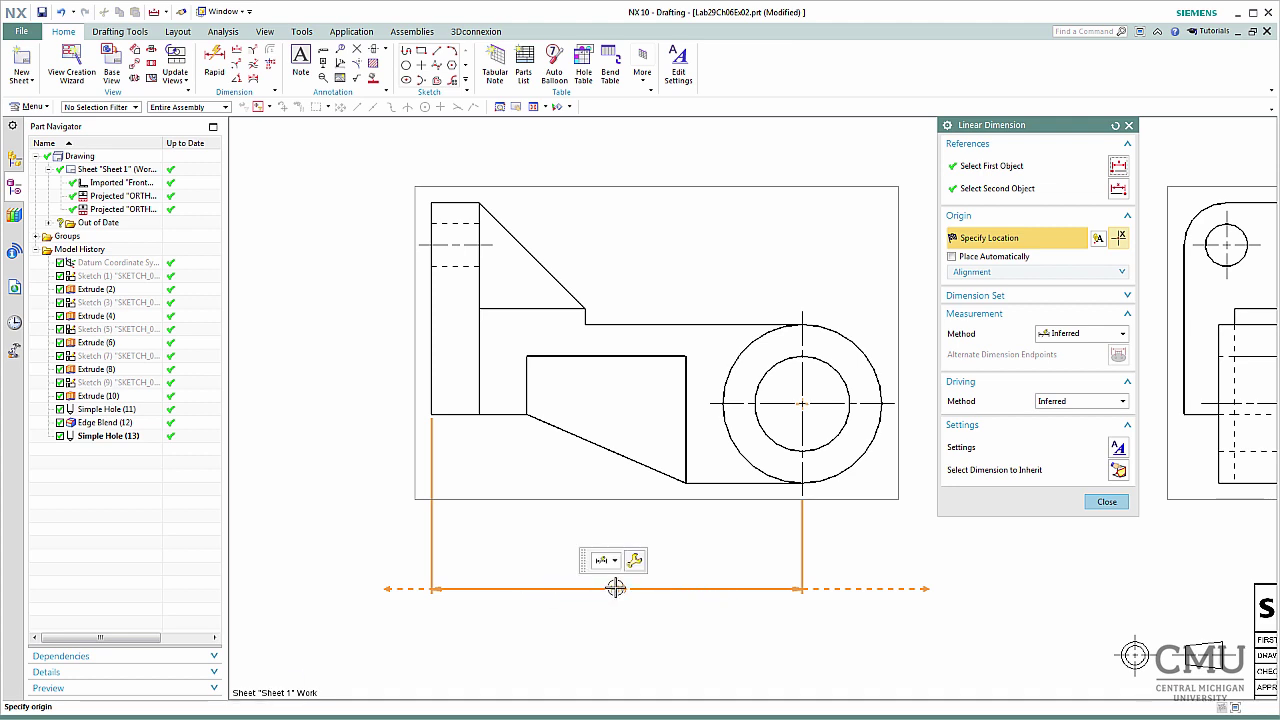
left_click(616, 588)
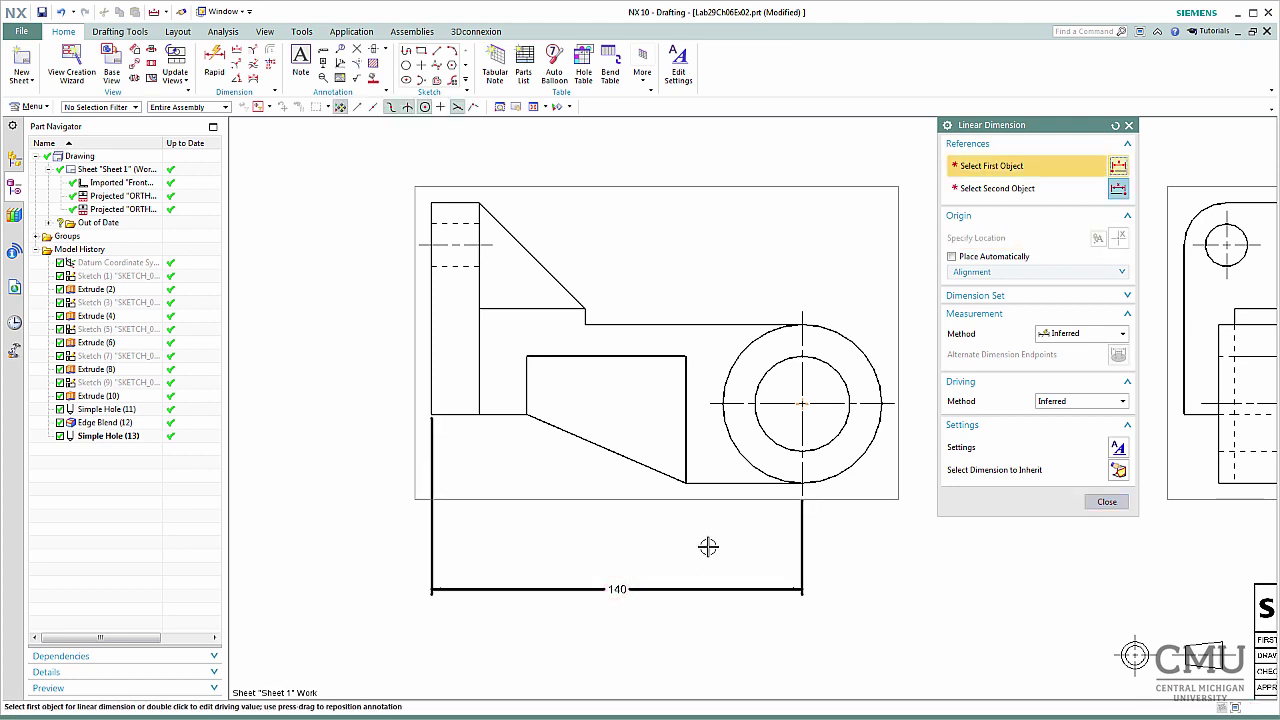
- Add horizontal 18 and 60 dimensions below the front view and a vertical 12 above the block
left_click(481, 396)
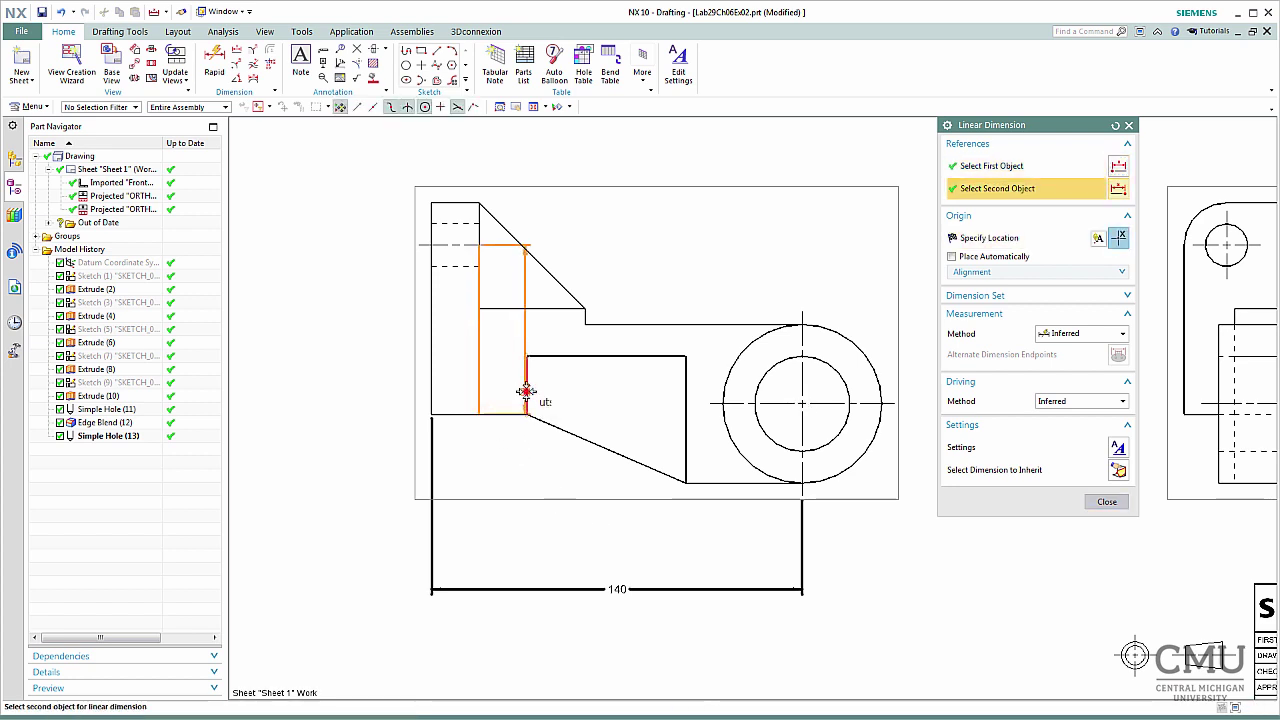
left_click(526, 396)
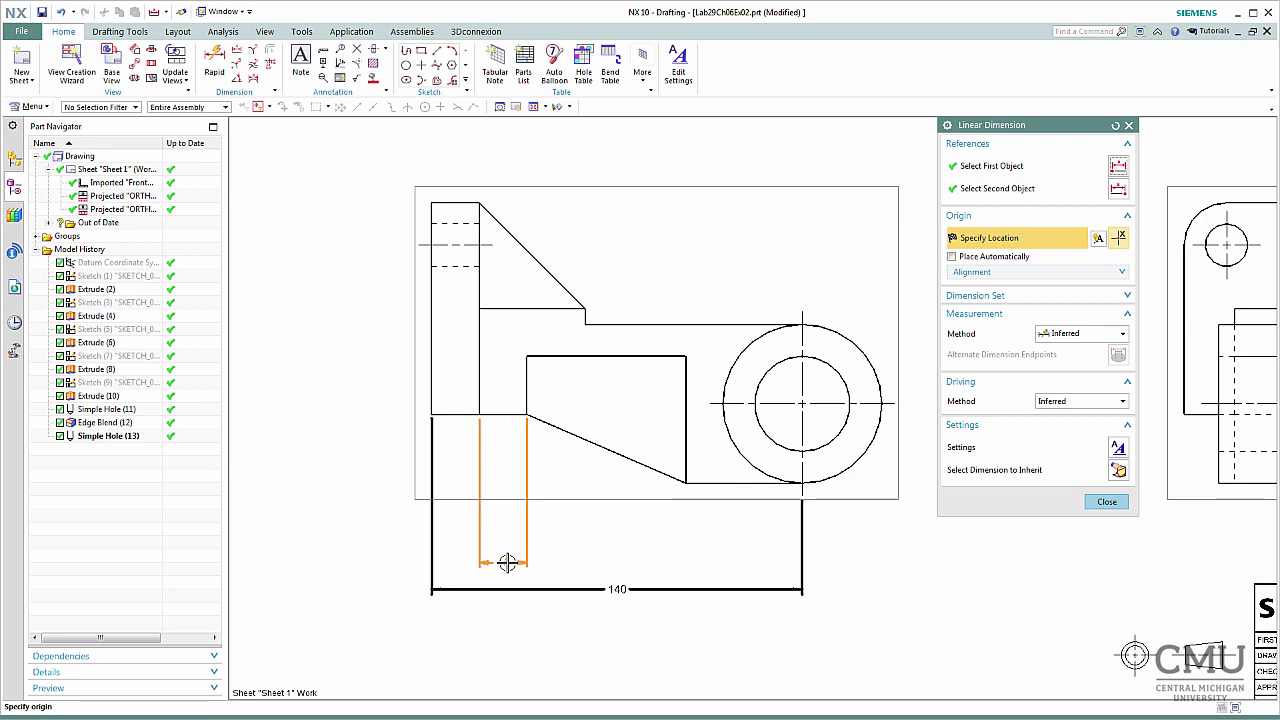
left_click(506, 562)
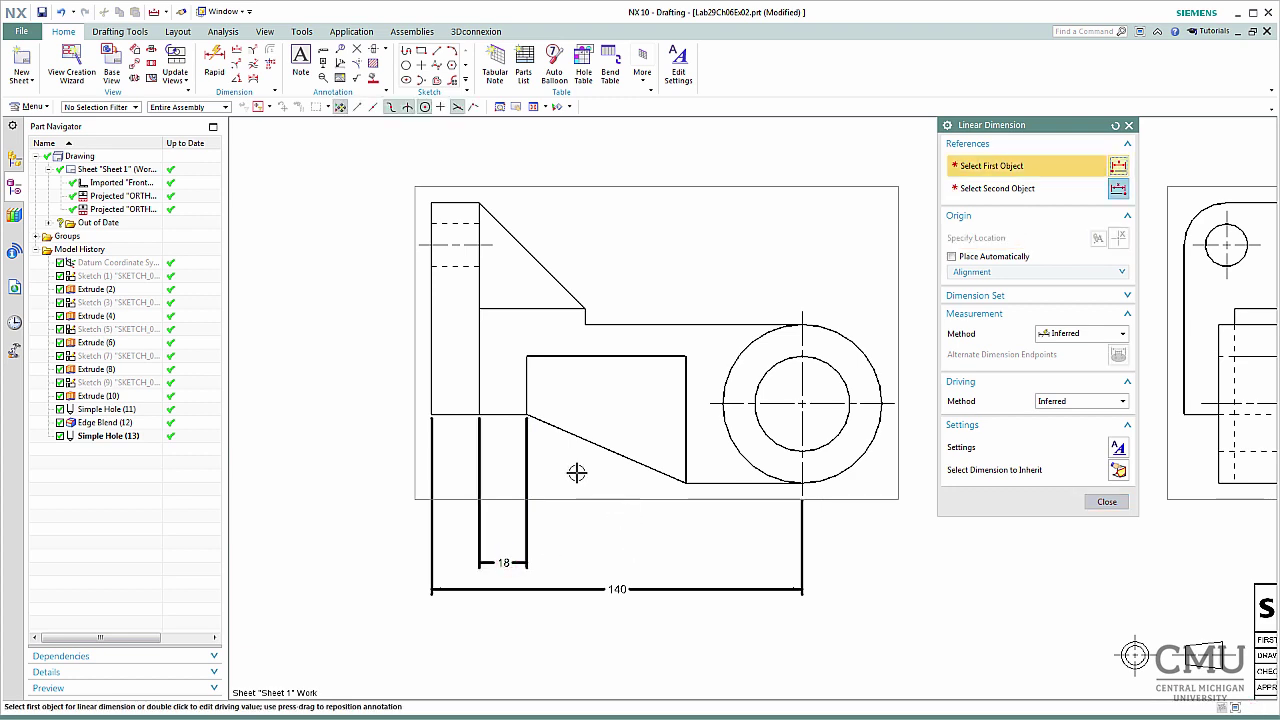
left_click(531, 398)
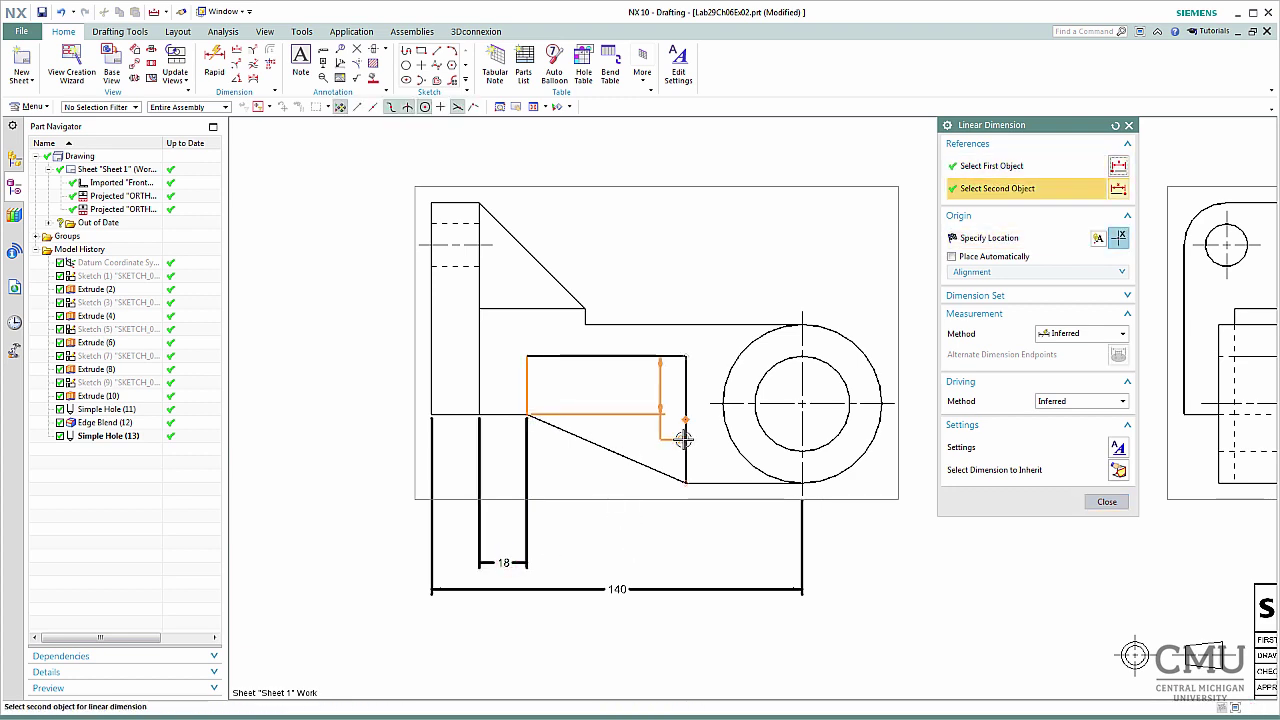
left_click(683, 438)
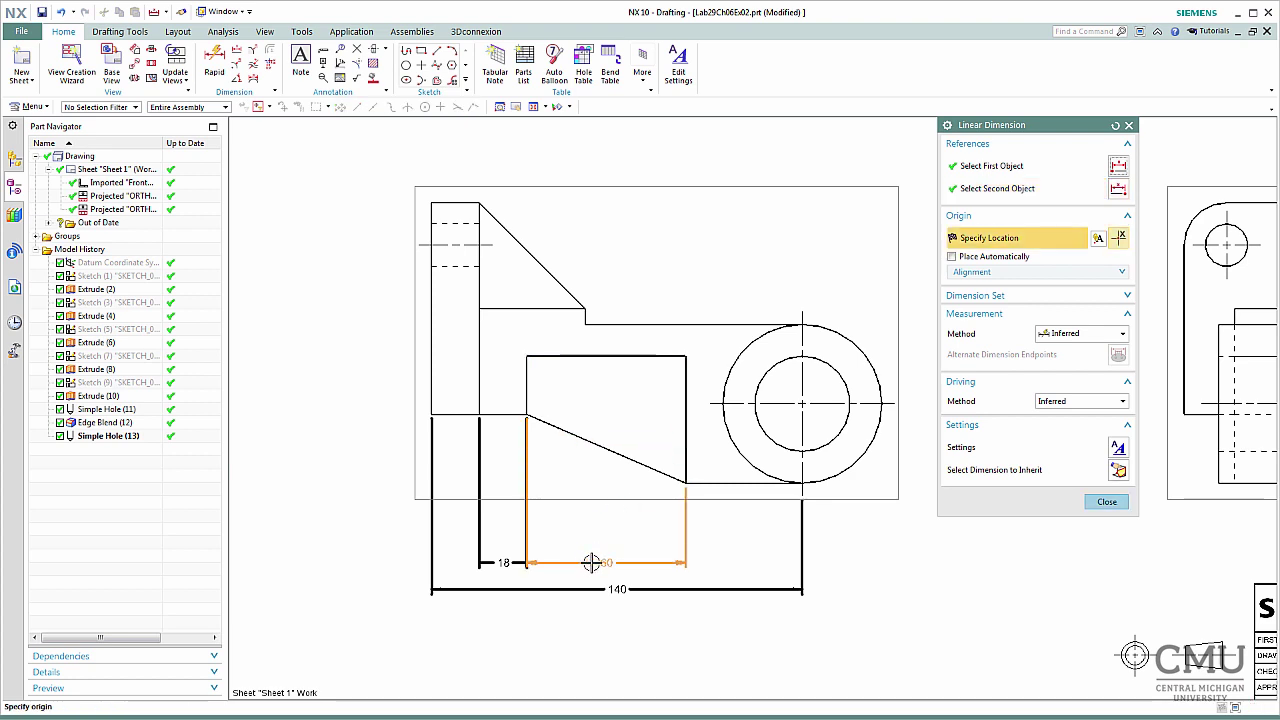
left_click(592, 562)
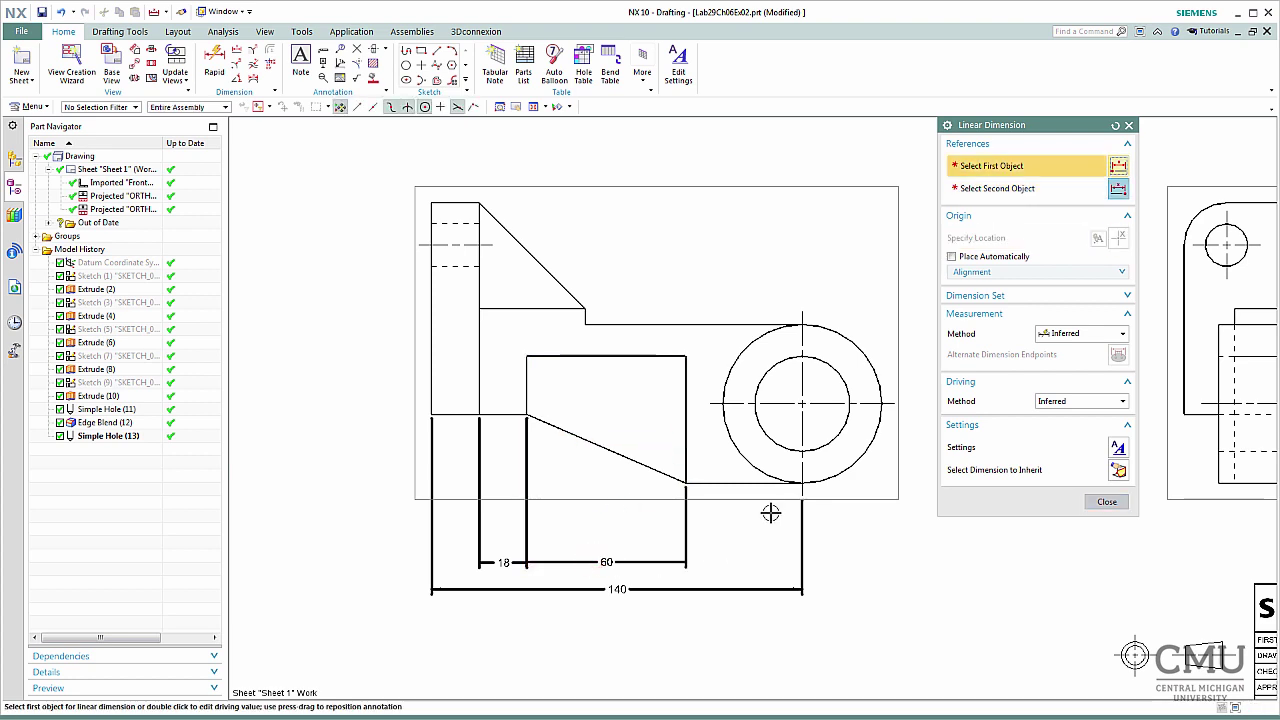
left_click(658, 357)
left_click(658, 323)
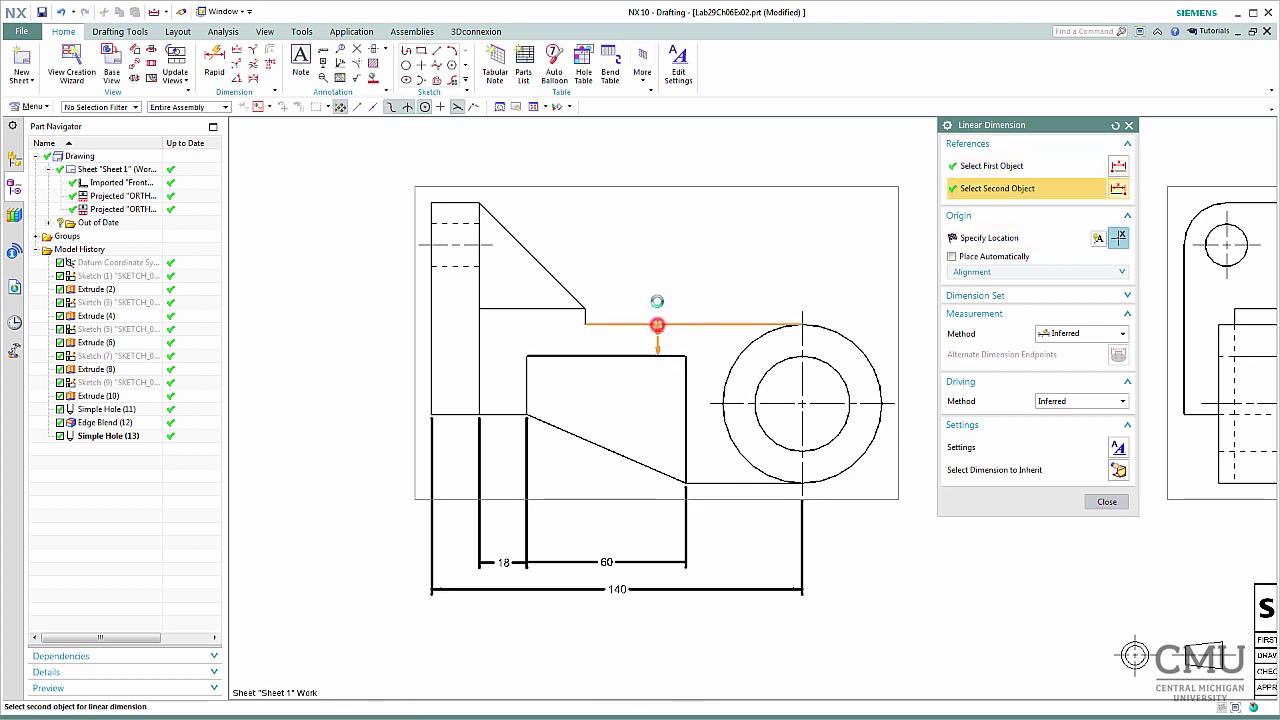
left_click(660, 297)
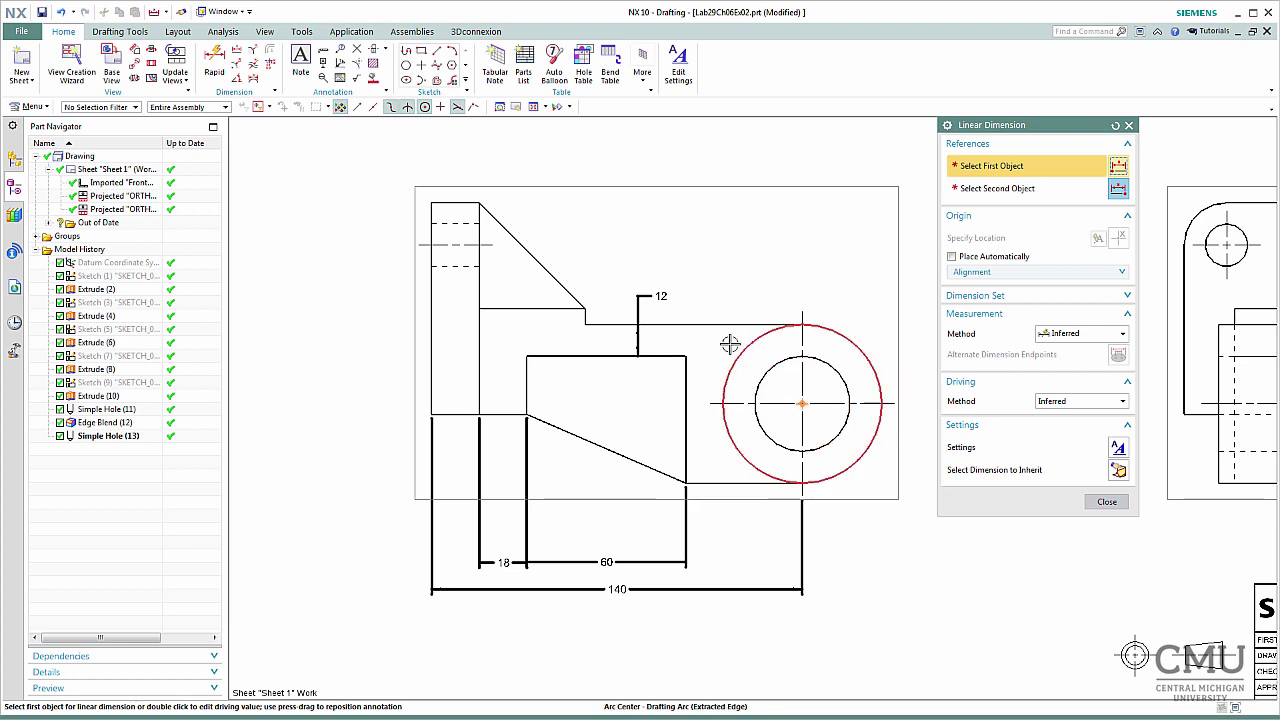
- Dimension the outer circle as a radius, R30
left_click(236, 70)
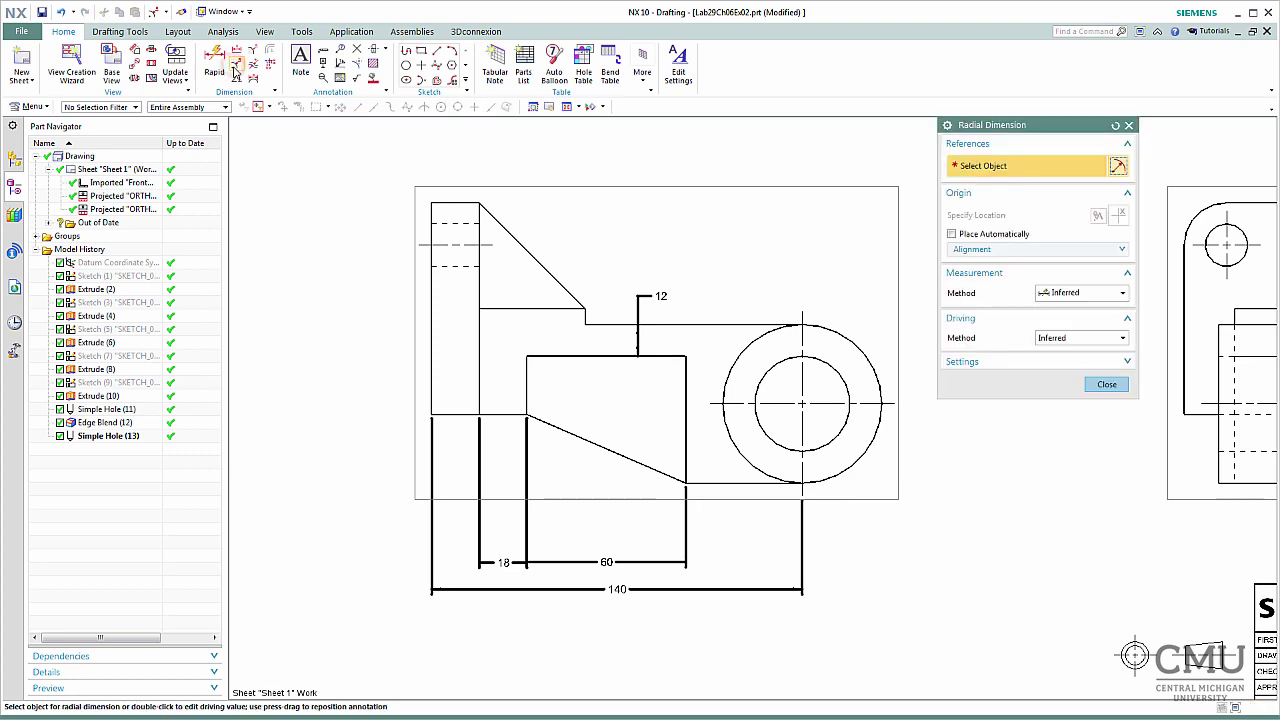
left_click(846, 334)
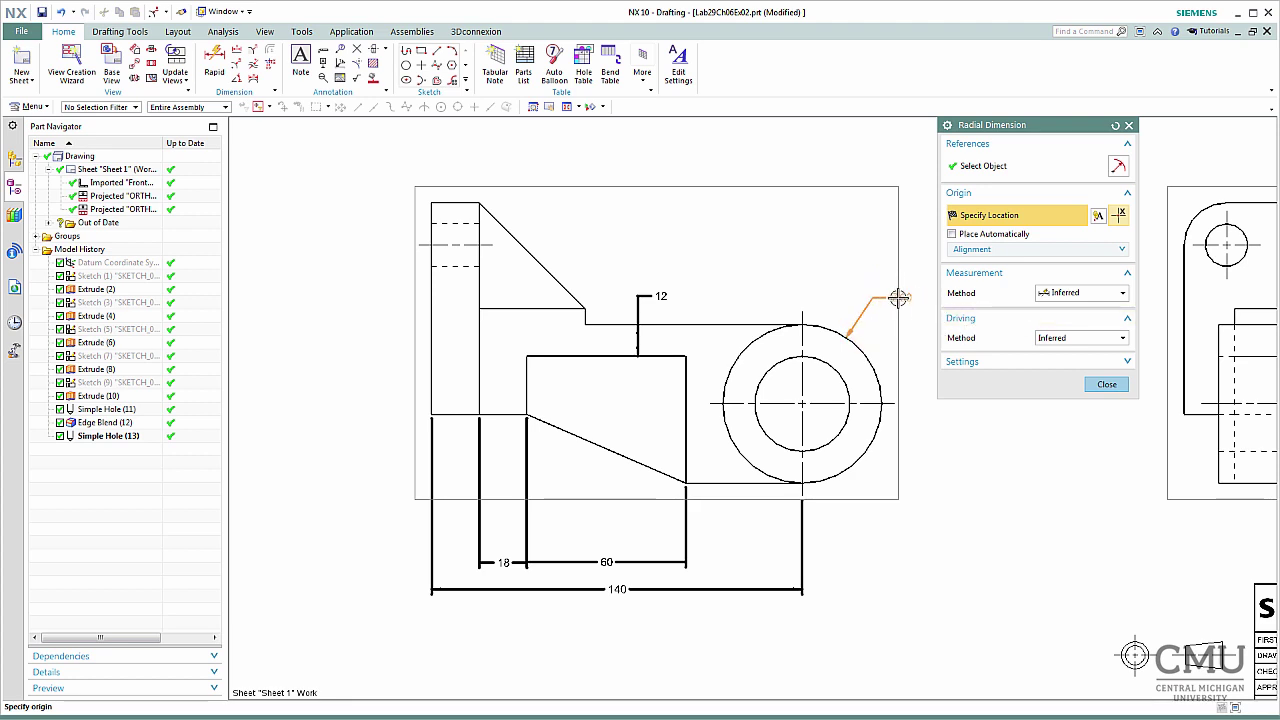
left_click(1052, 293)
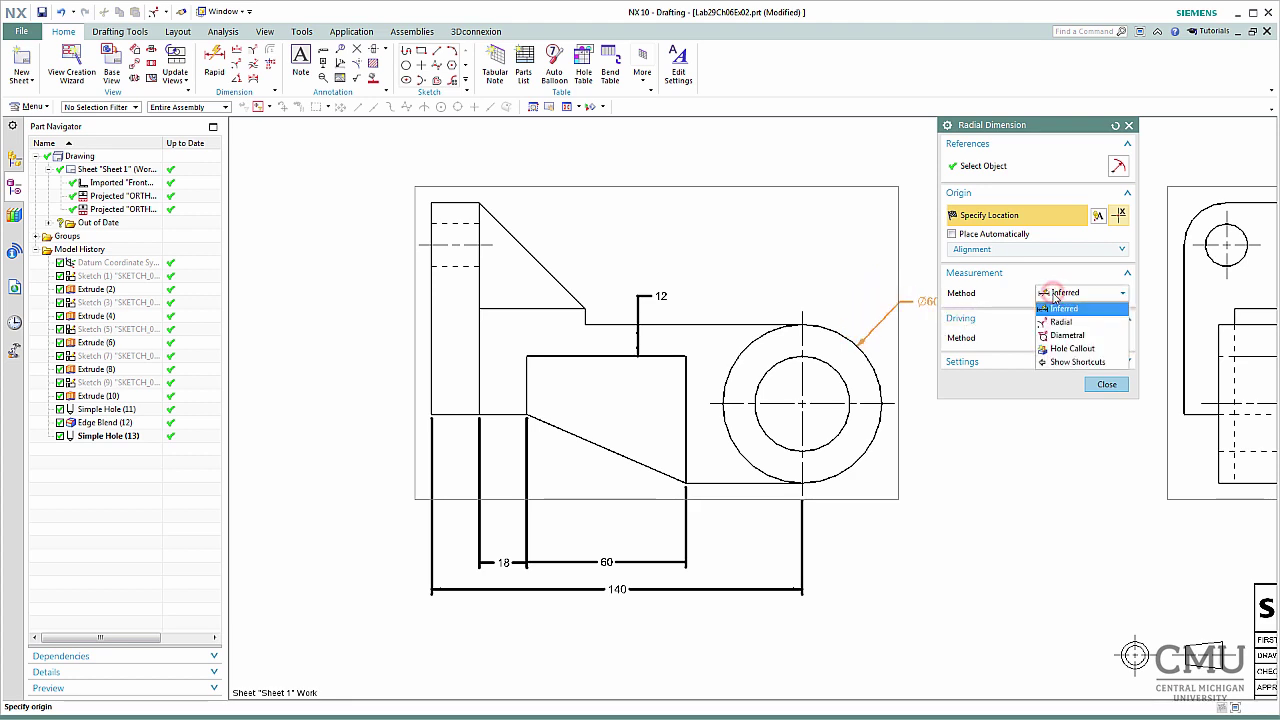
left_click(1060, 322)
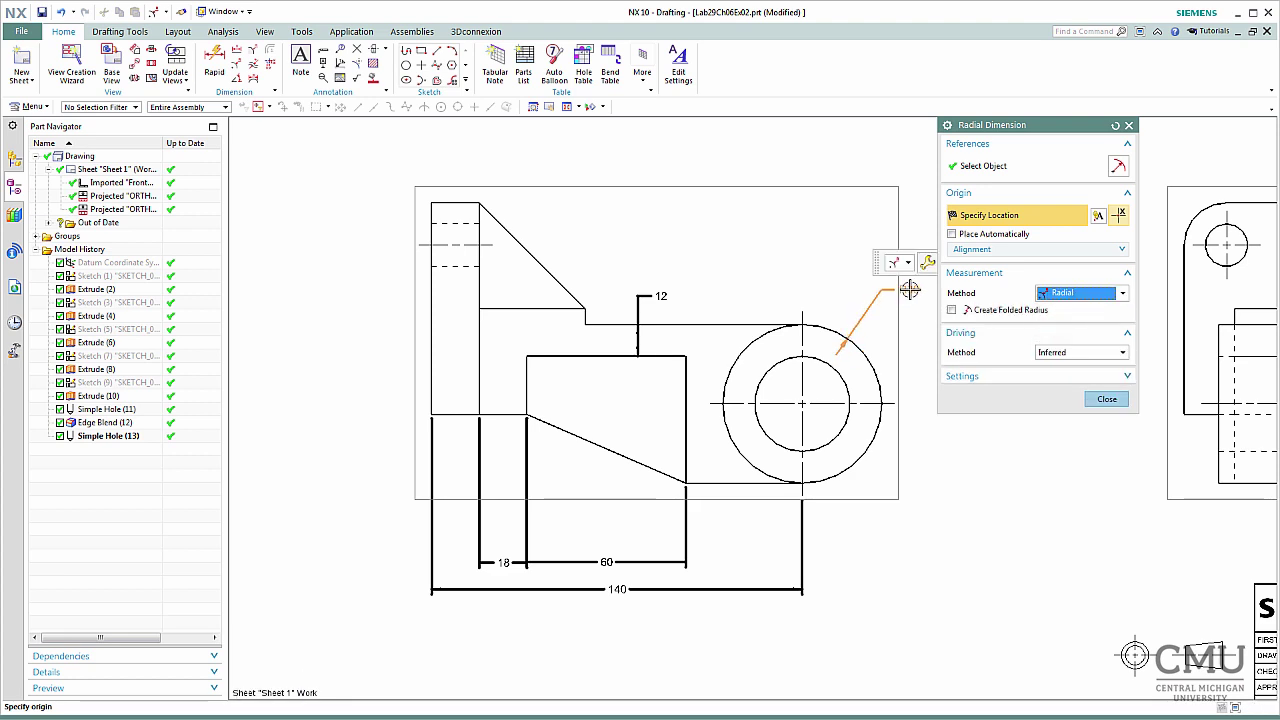
left_click(909, 289)
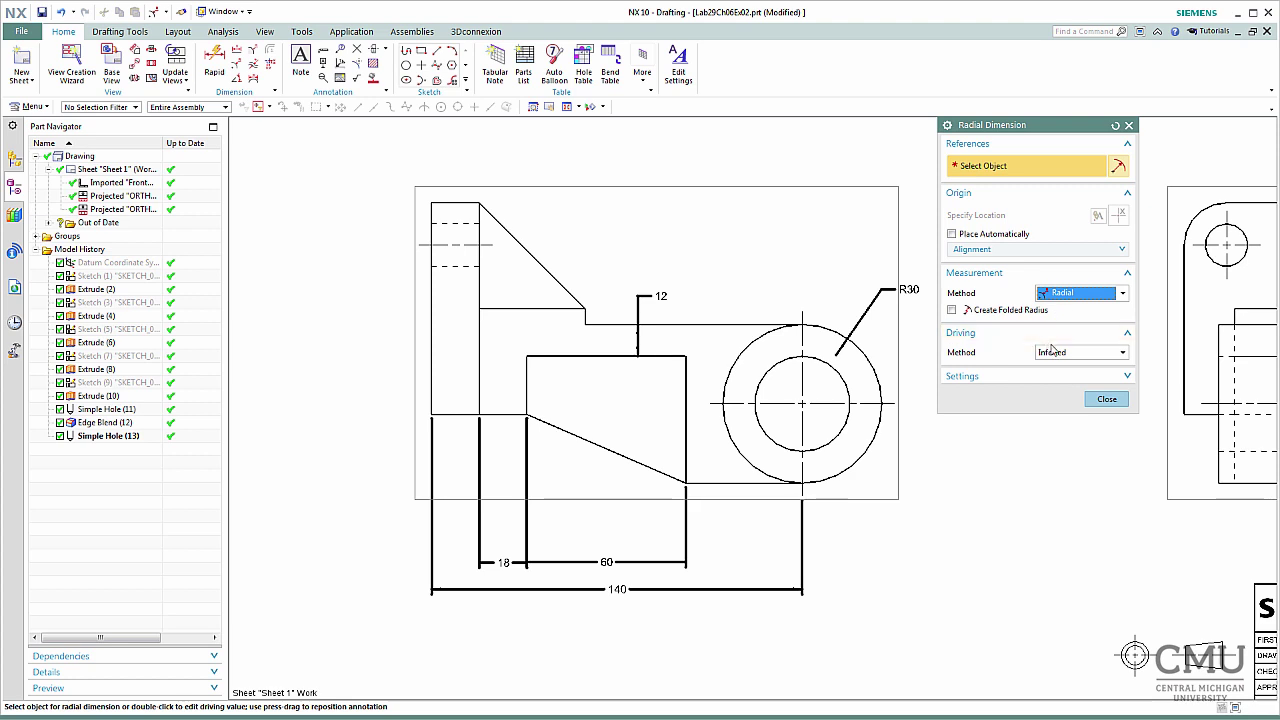
- Dimension the inner hole as a diameter, Ø36
left_click(835, 372)
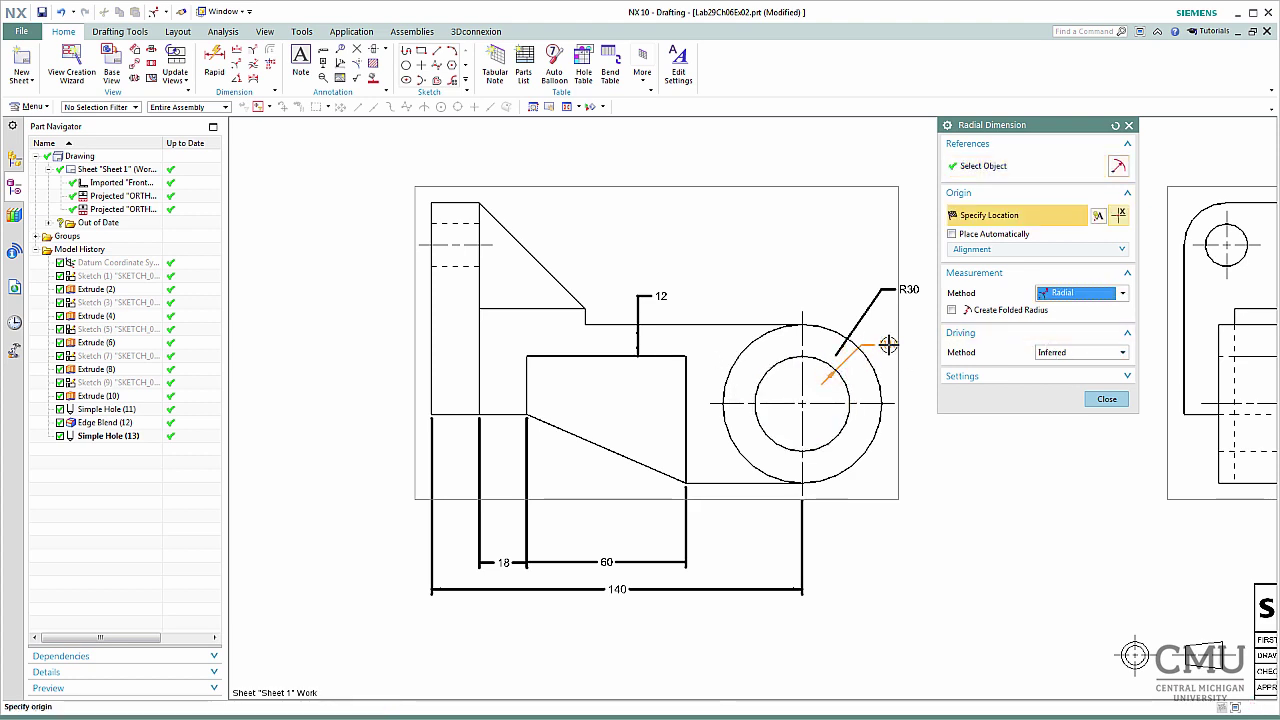
left_click(1059, 293)
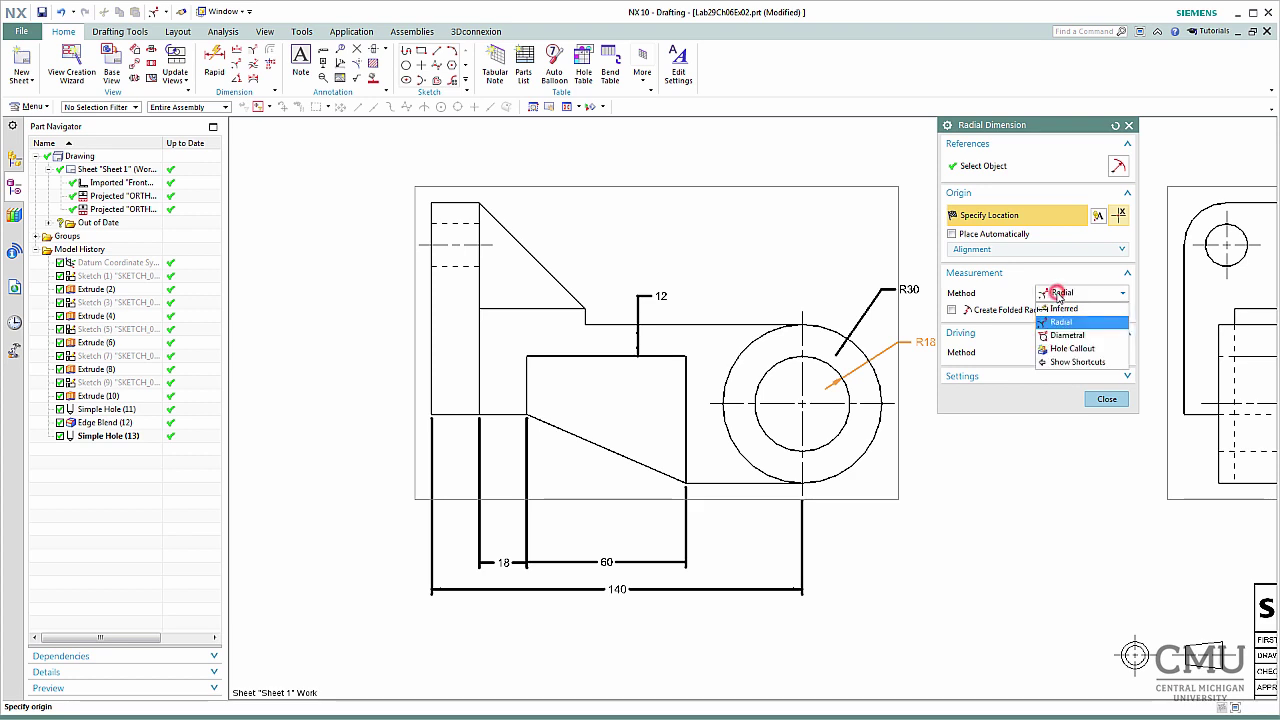
left_click(1083, 330)
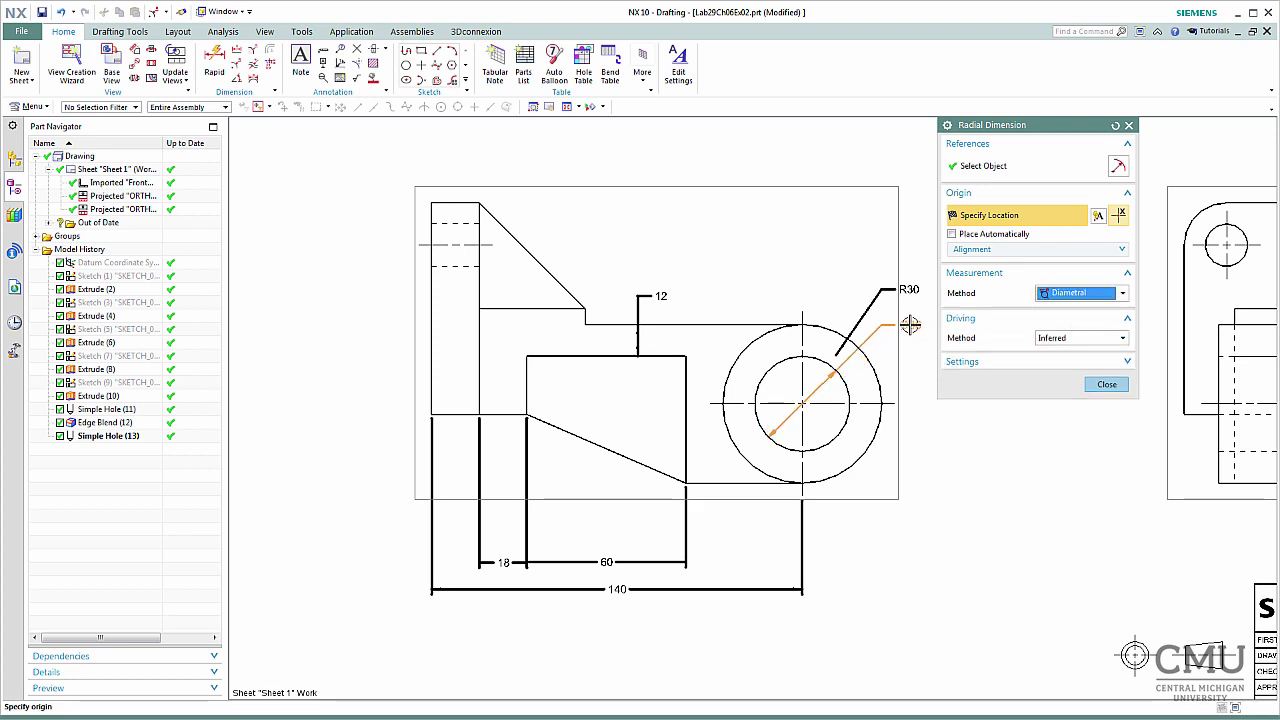
left_click(910, 324)
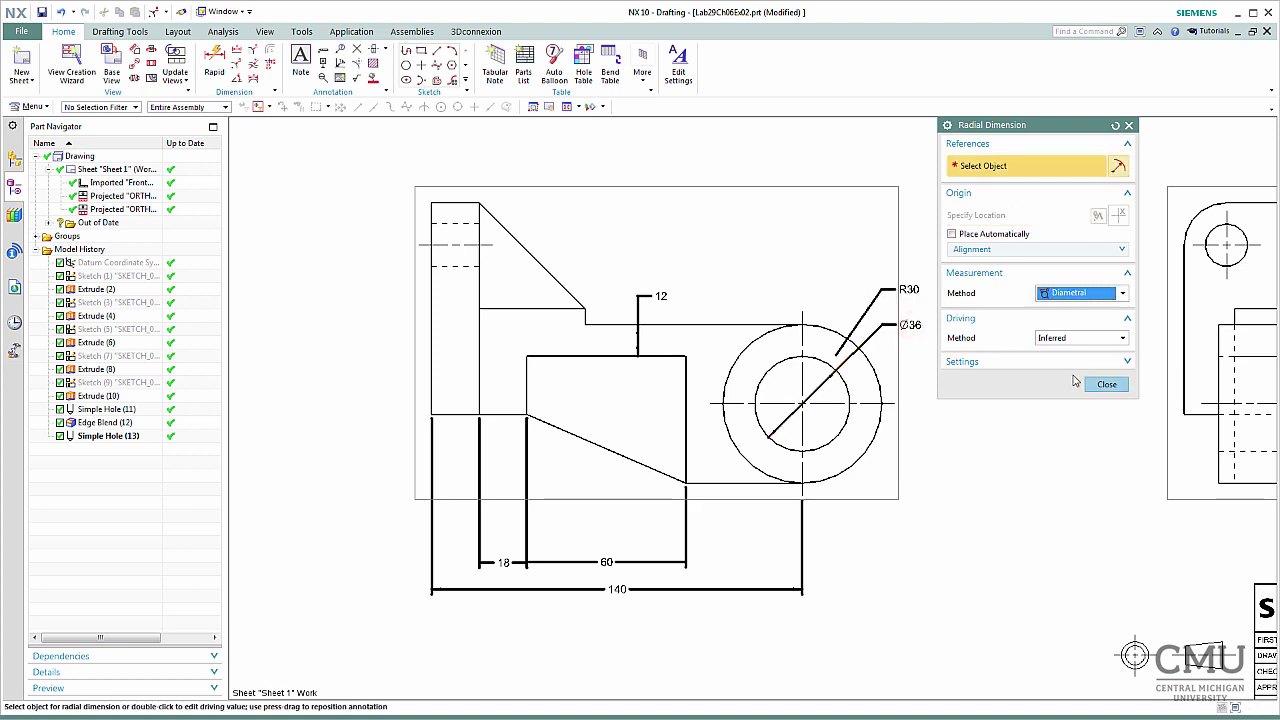
left_click(1102, 385)
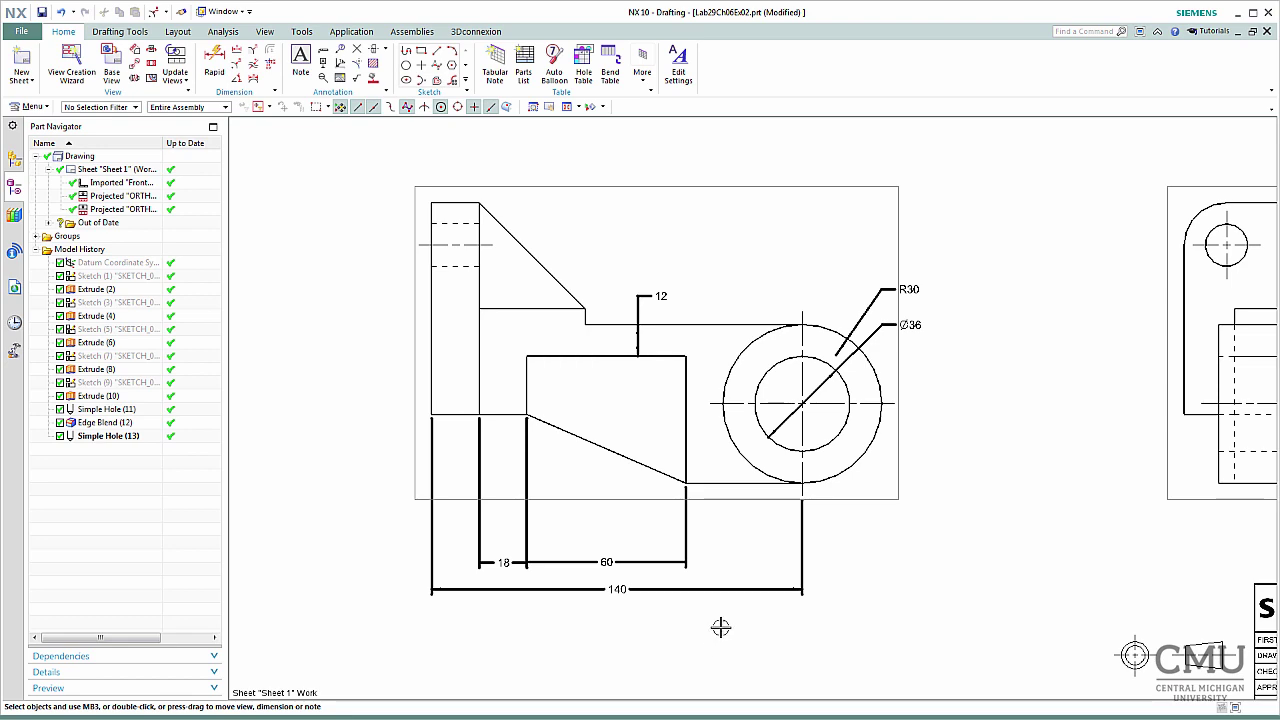
- Set the 140 dimension's arrow line width to 0.13 mm
scroll(697, 585, "down", 3)
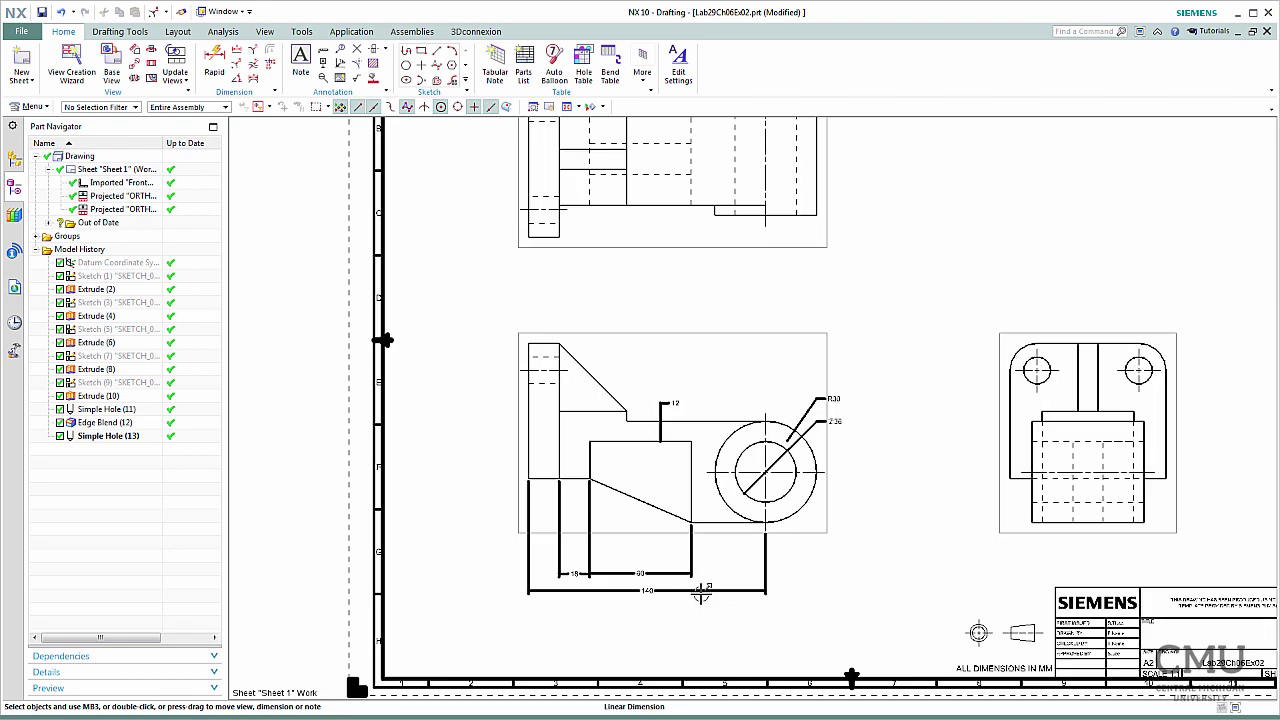
scroll(700, 600, "up", 4)
scroll(701, 609, "up", 2)
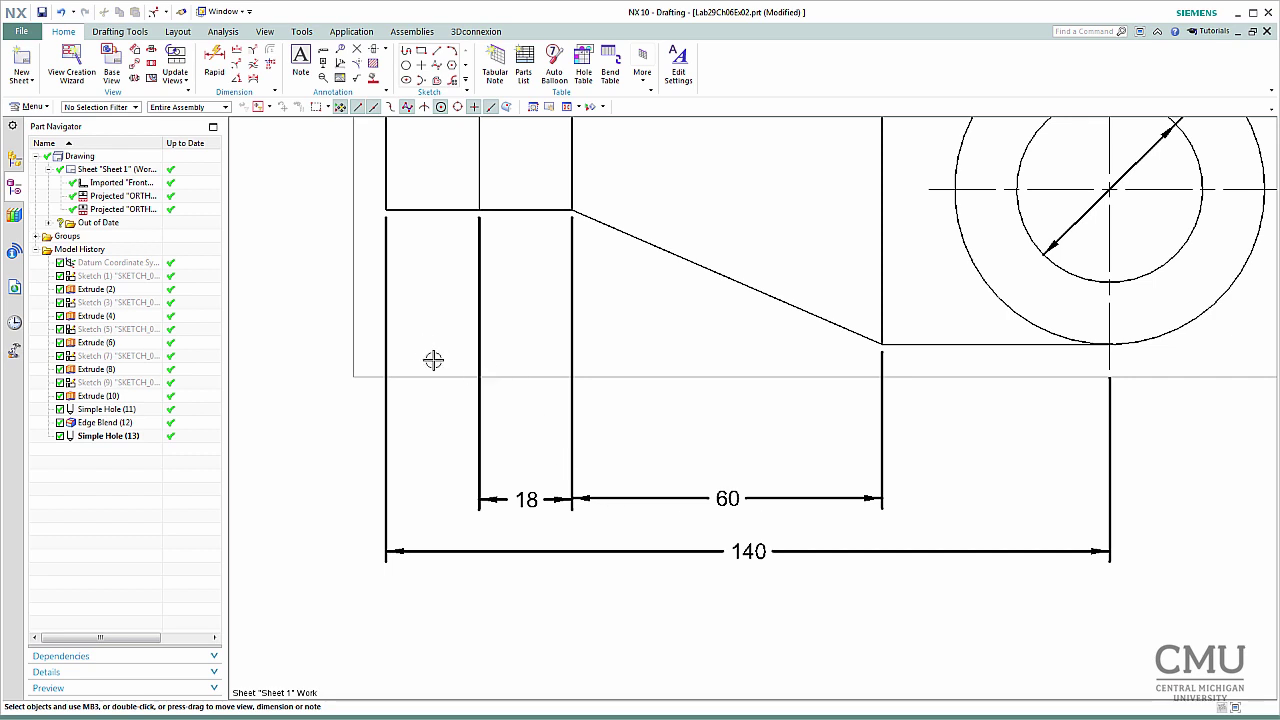
left_click(389, 325)
right_click(389, 323)
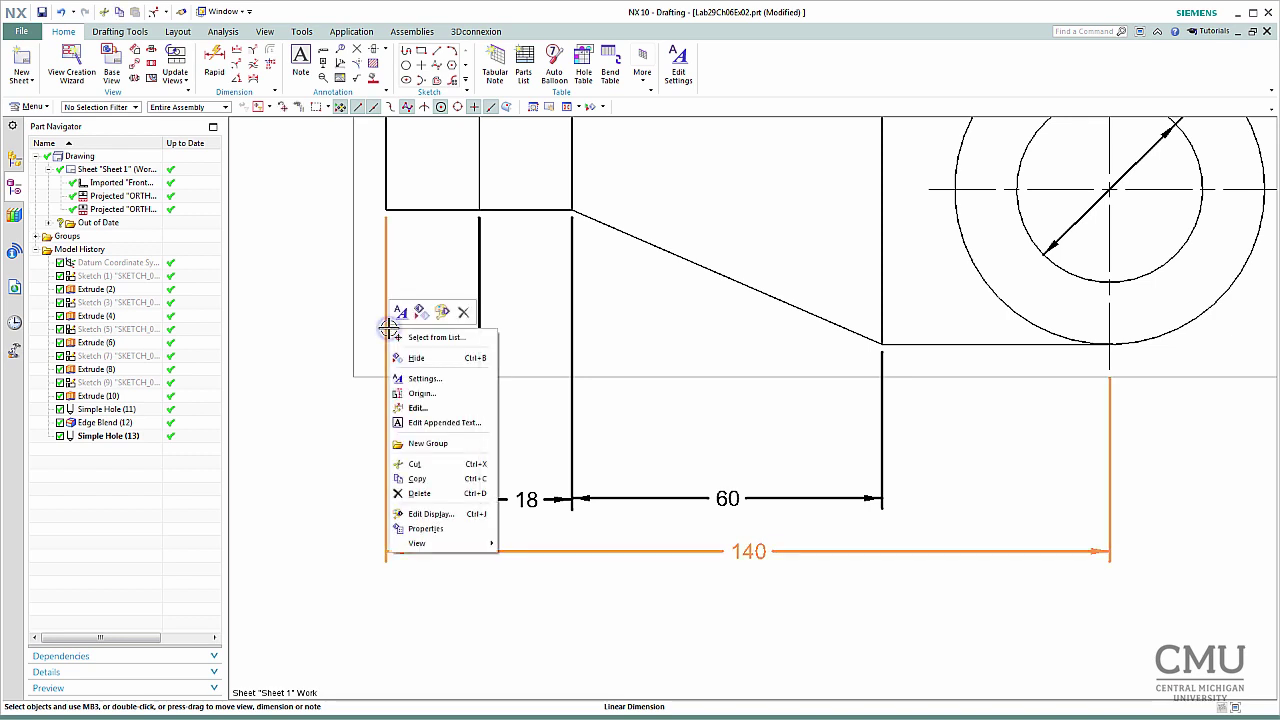
left_click(437, 380)
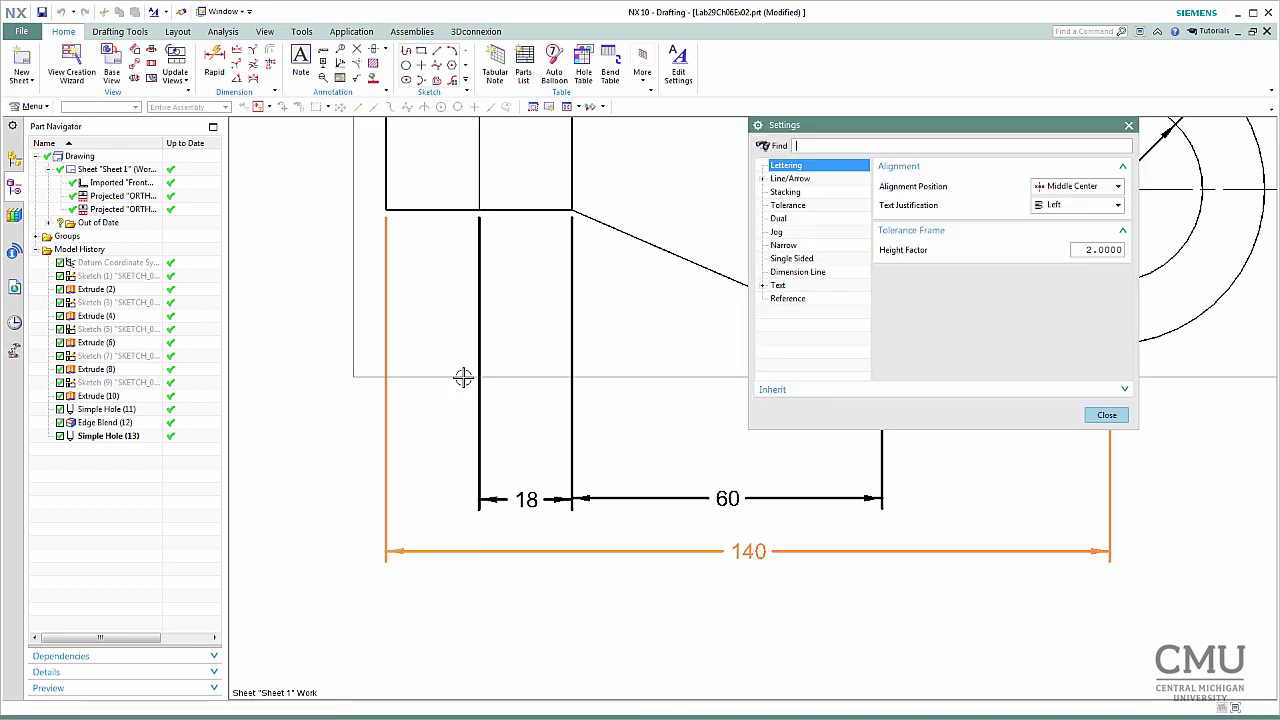
left_click(764, 179)
left_click(802, 205)
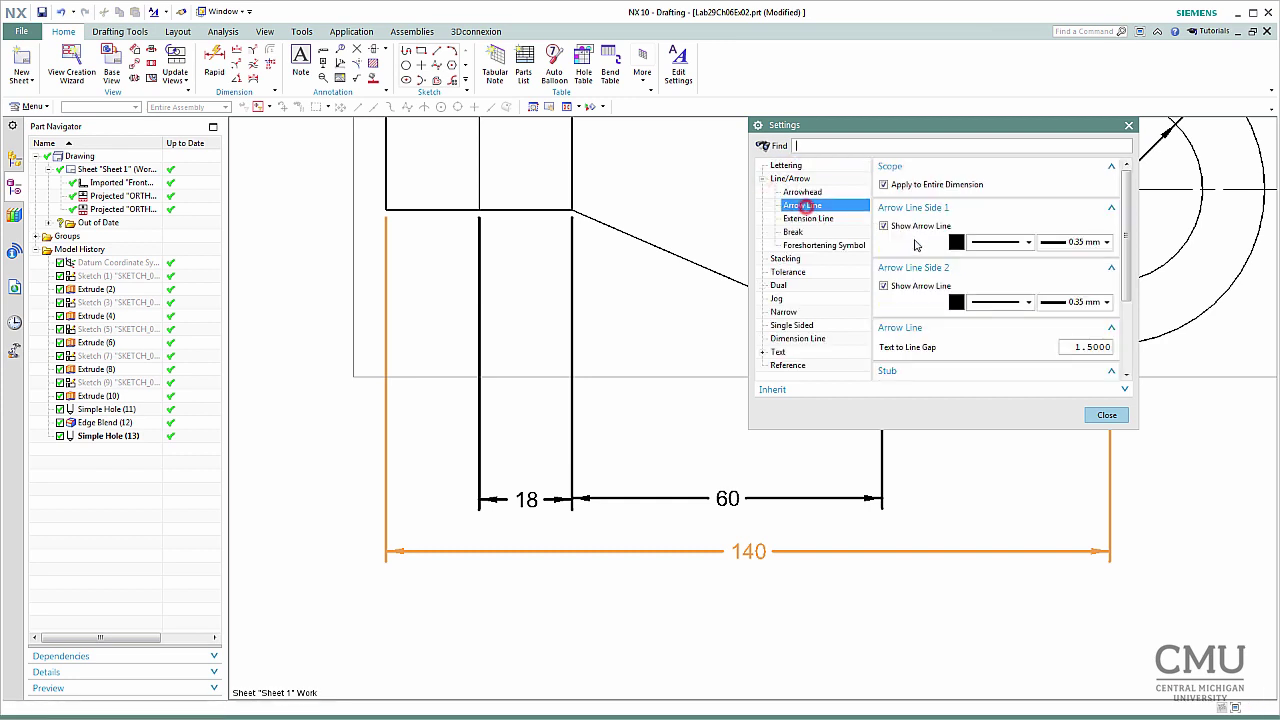
left_click(1105, 243)
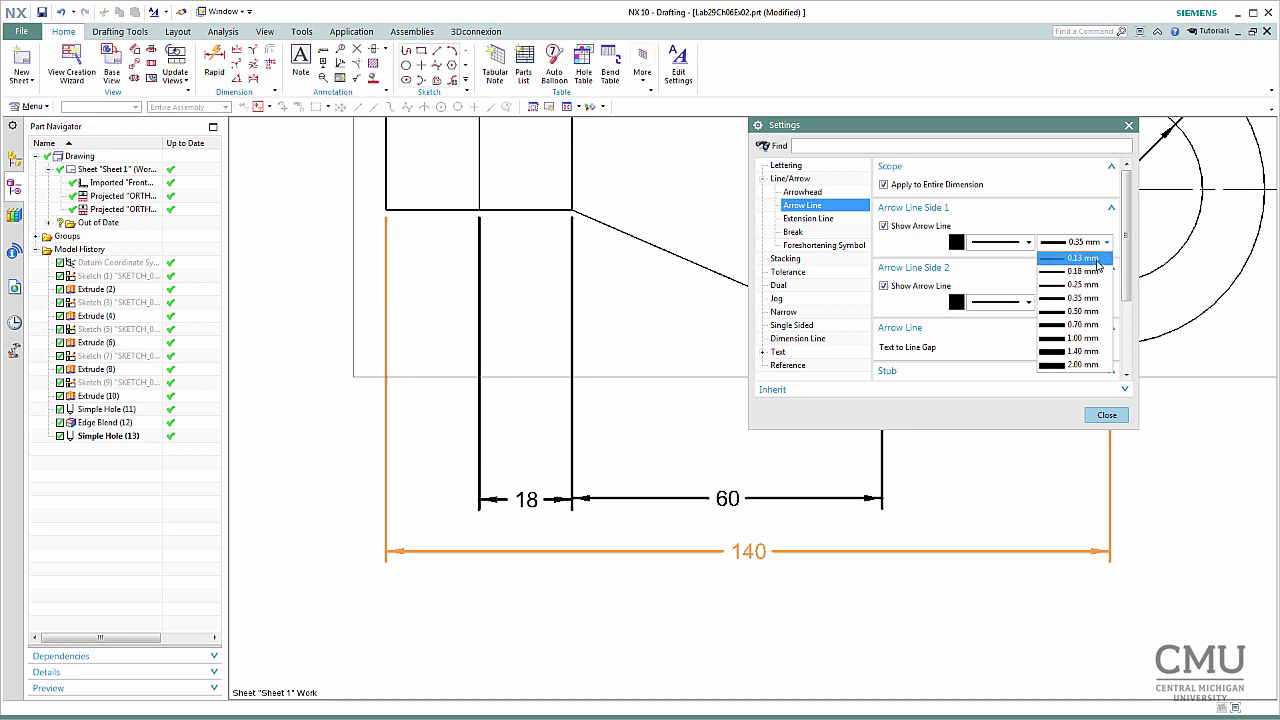
left_click(1097, 260)
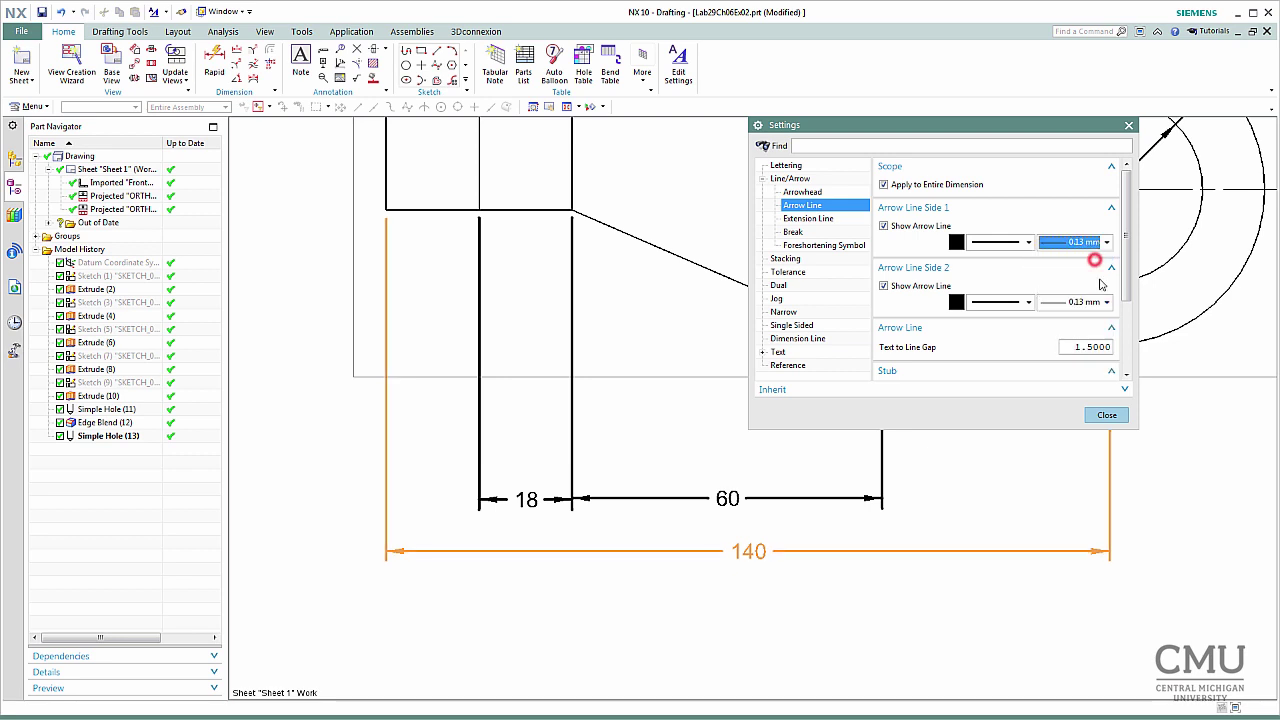
left_click(1107, 416)
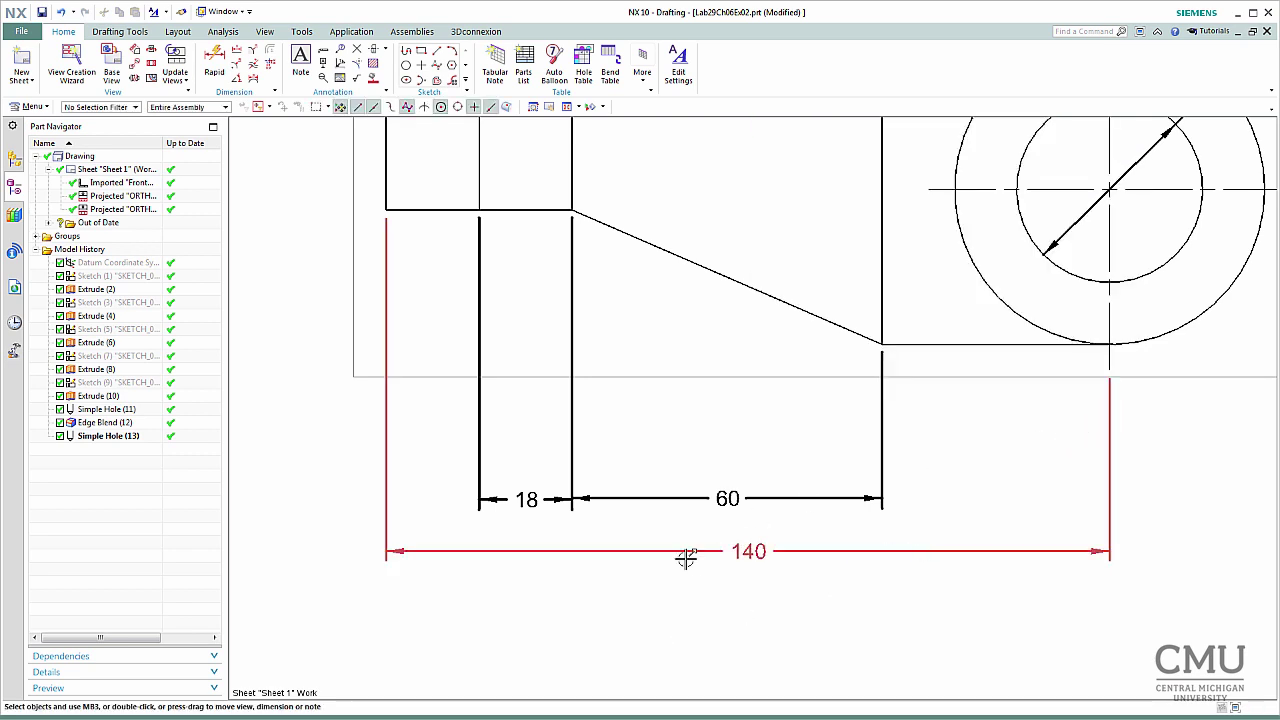
- Set the 18 and 60 dimensions' arrow line widths to 0.13 mm
left_click(481, 422)
right_click(484, 412)
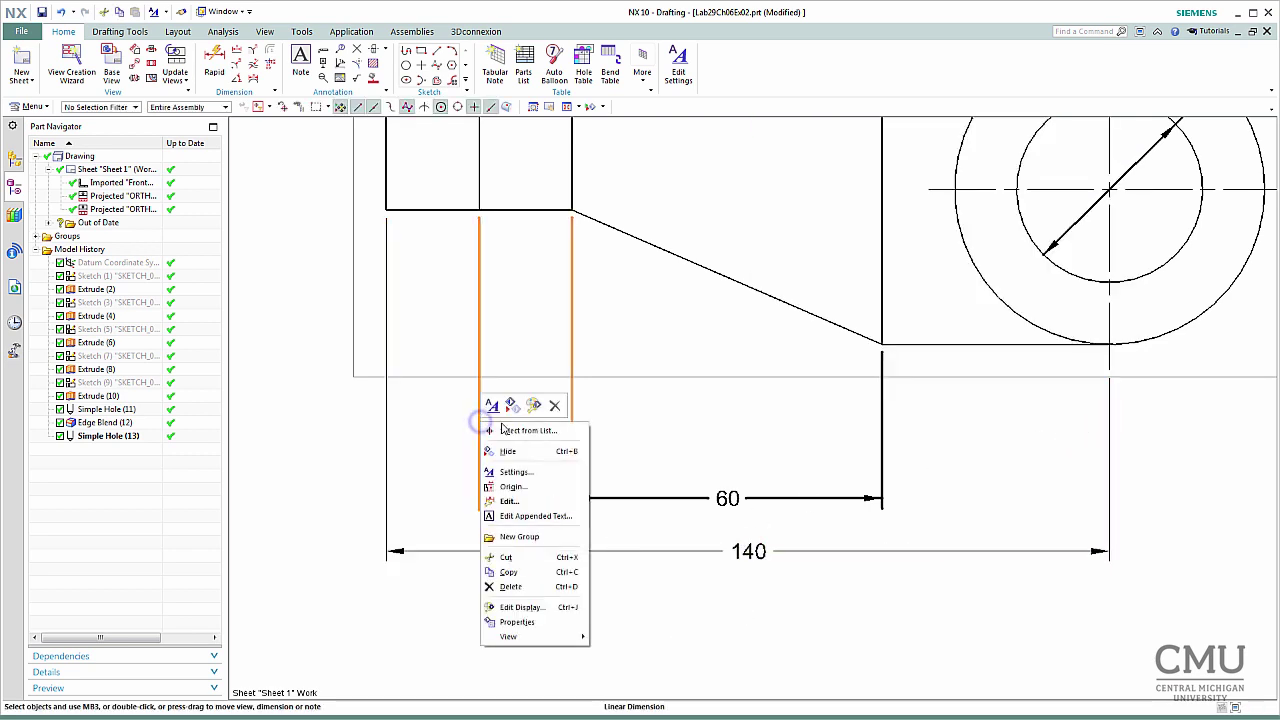
left_click(532, 468)
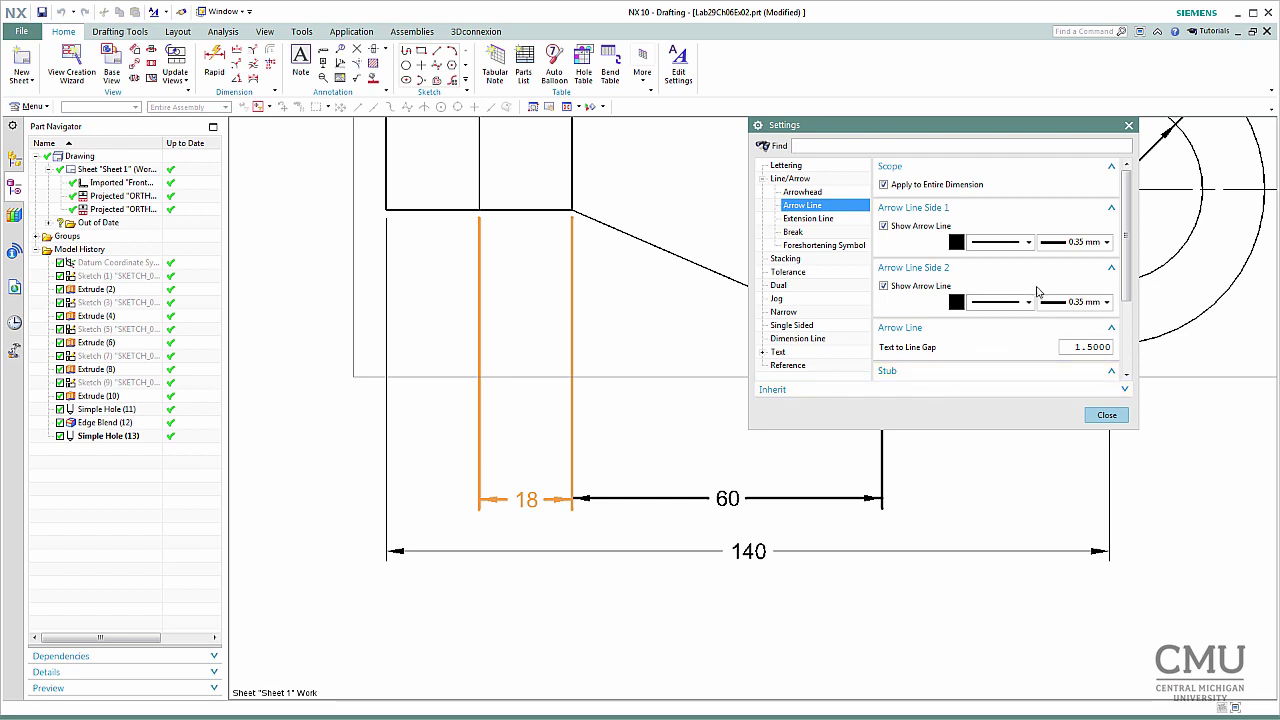
left_click(1107, 245)
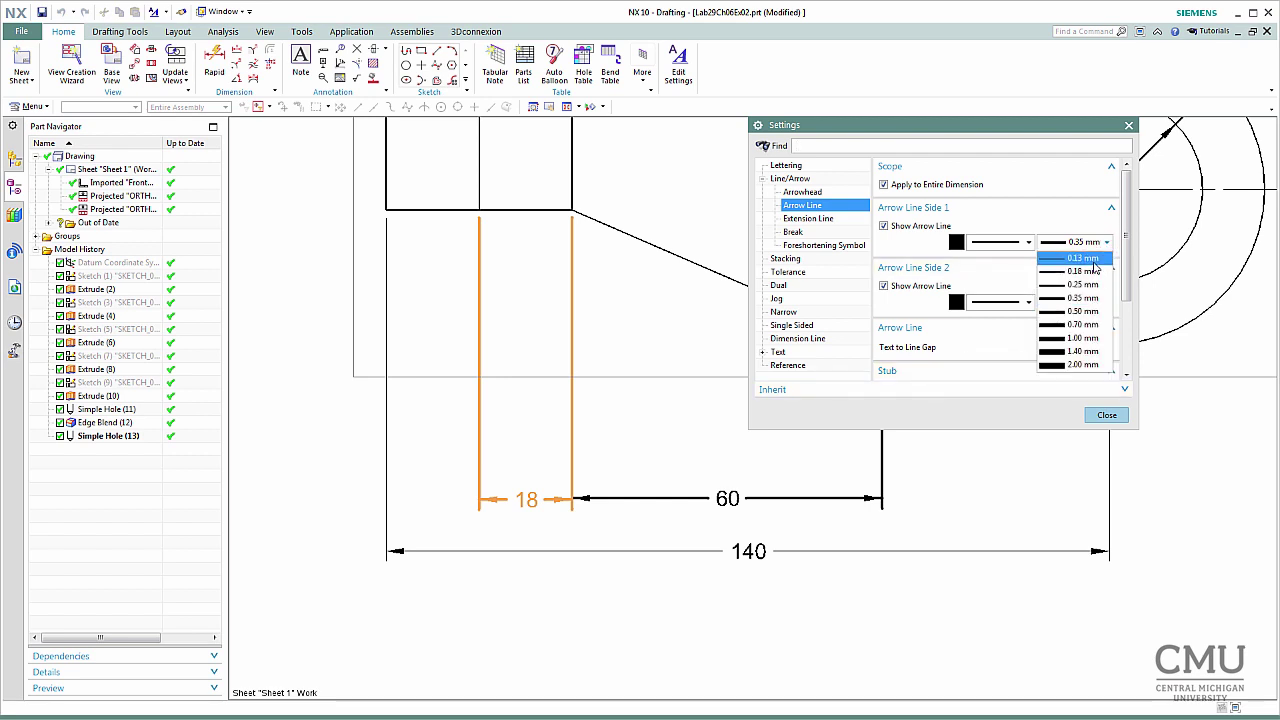
left_click(1085, 258)
left_click(1100, 416)
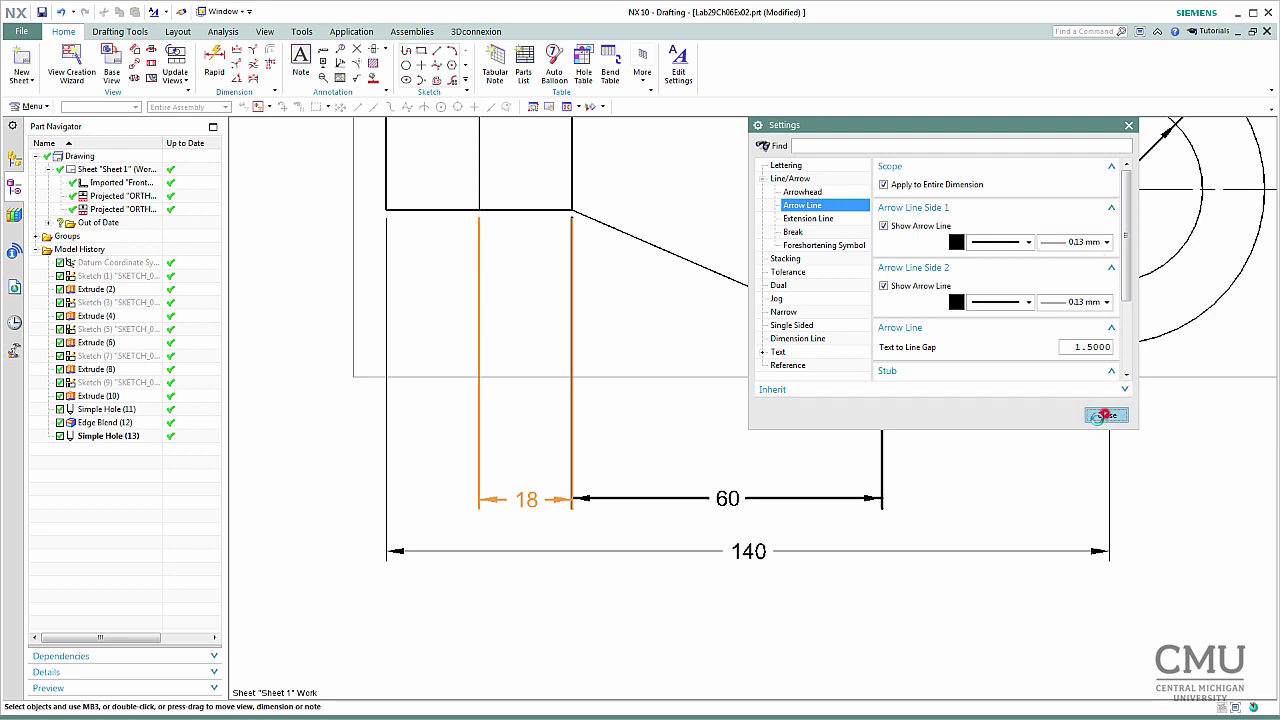
right_click(886, 467)
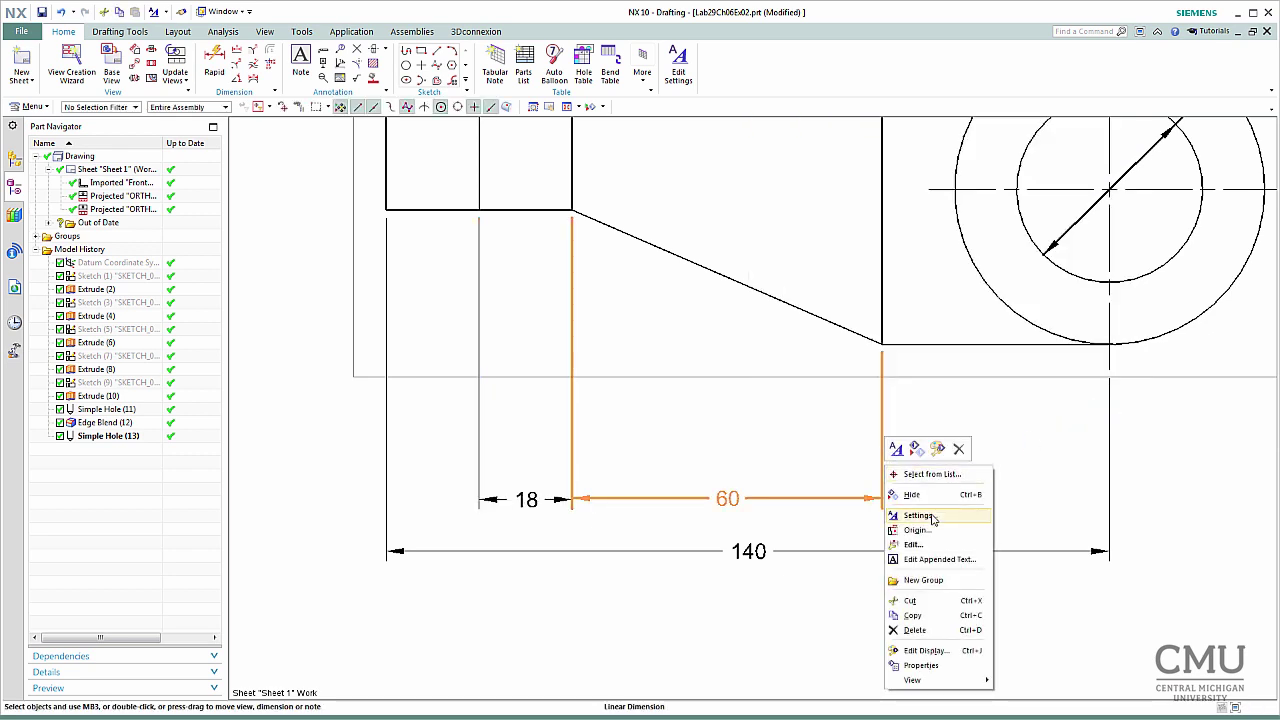
left_click(922, 515)
left_click(1073, 248)
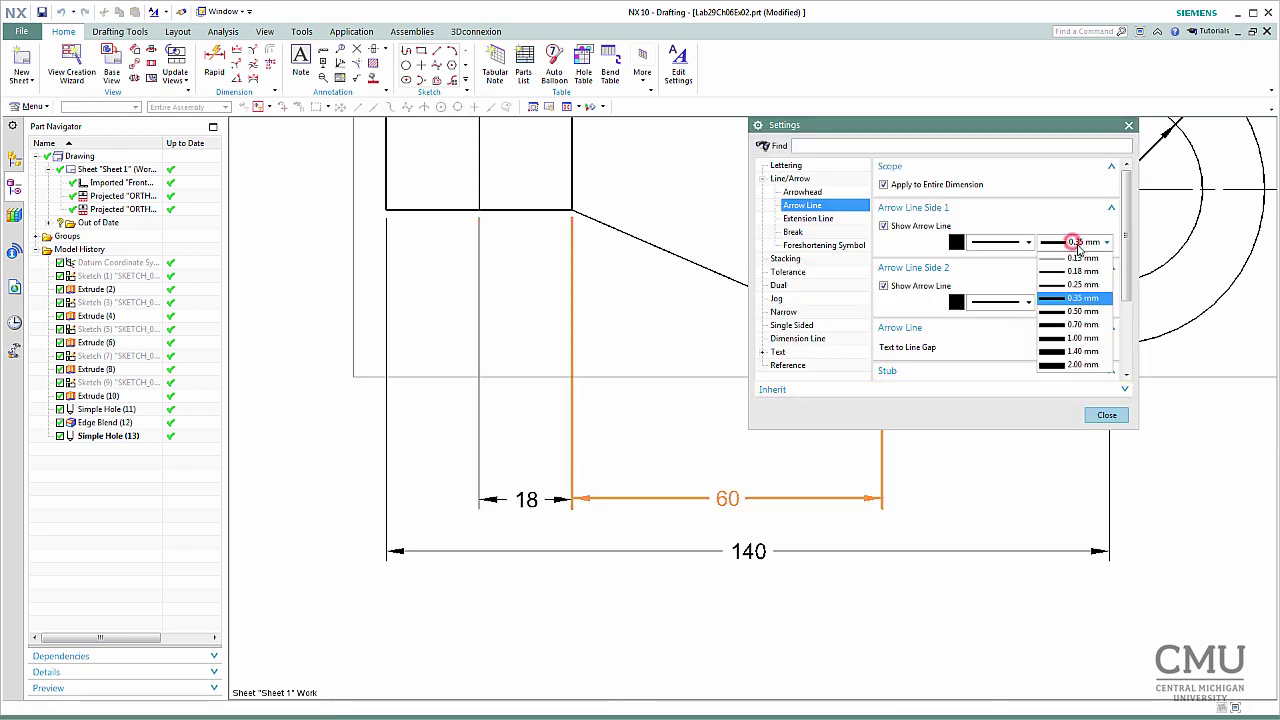
left_click(1080, 258)
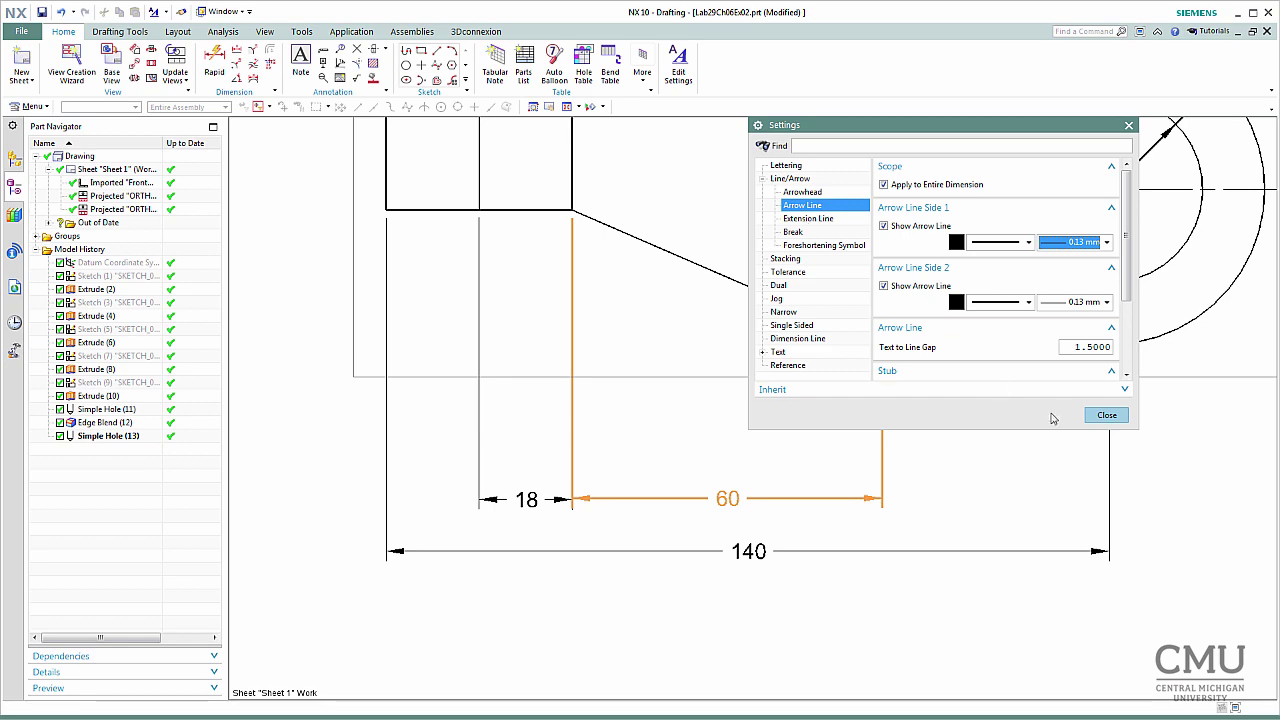
left_click(1104, 416)
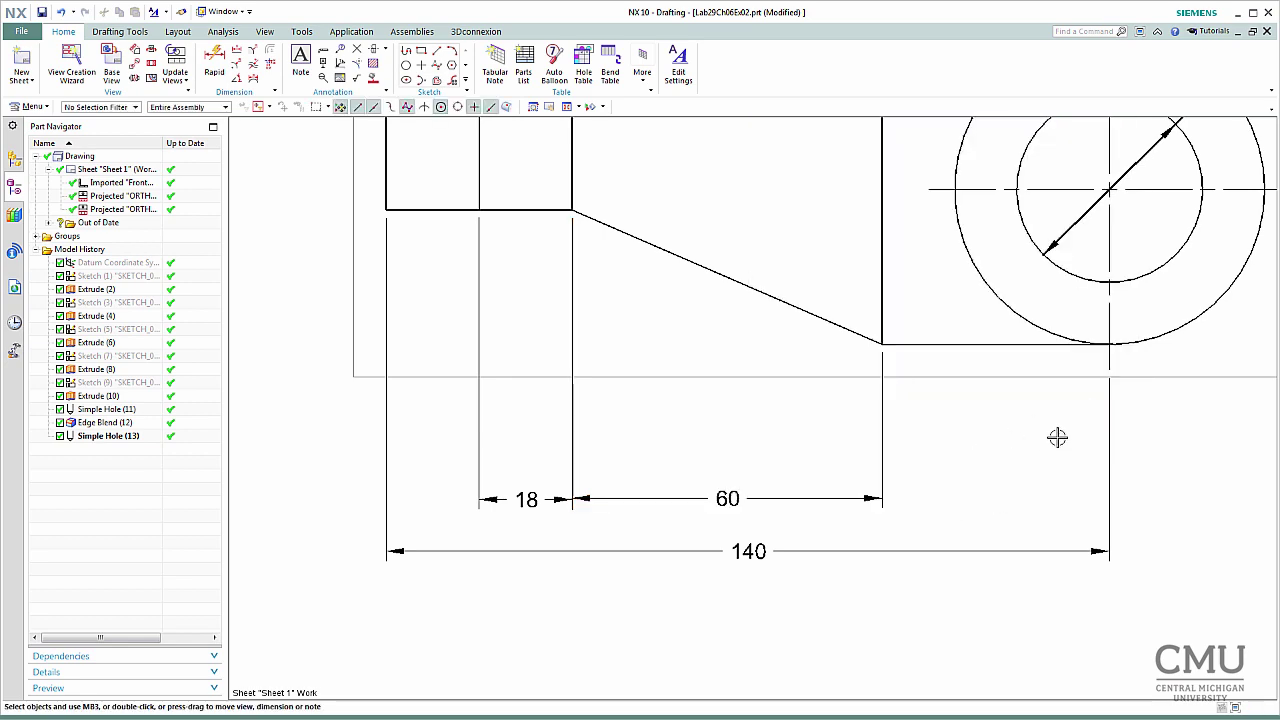
- Set the 12 dimension's arrow line width to 0.13 mm
scroll(1046, 460, "up", 1)
scroll(1044, 463, "down", 1)
scroll(1044, 463, "down", 4)
scroll(1070, 447, "up", 2)
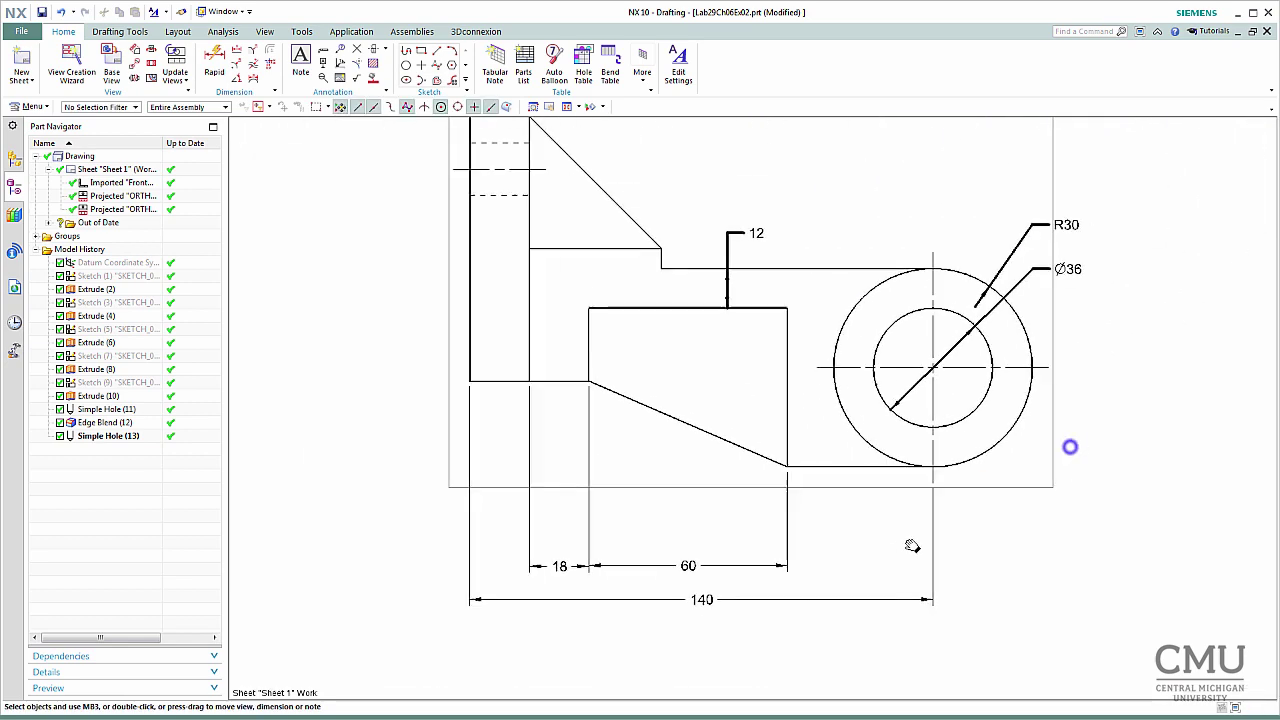
right_click(755, 236)
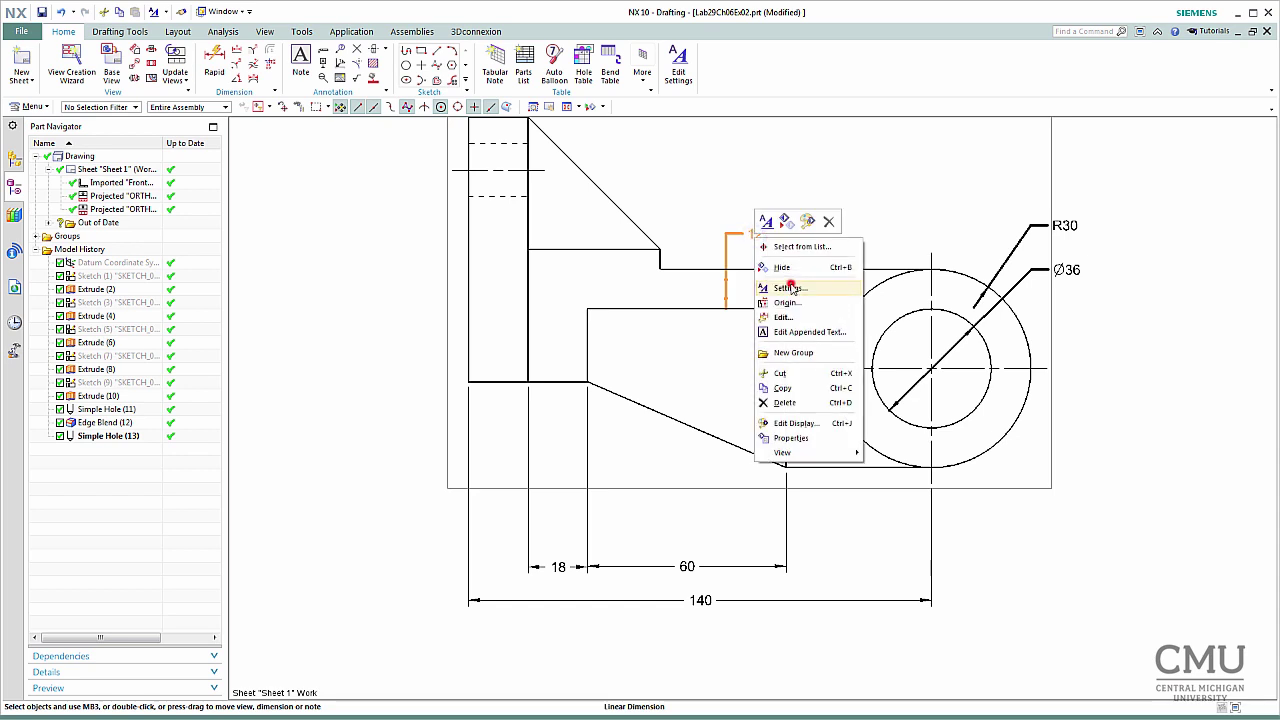
left_click(788, 288)
left_click(1076, 244)
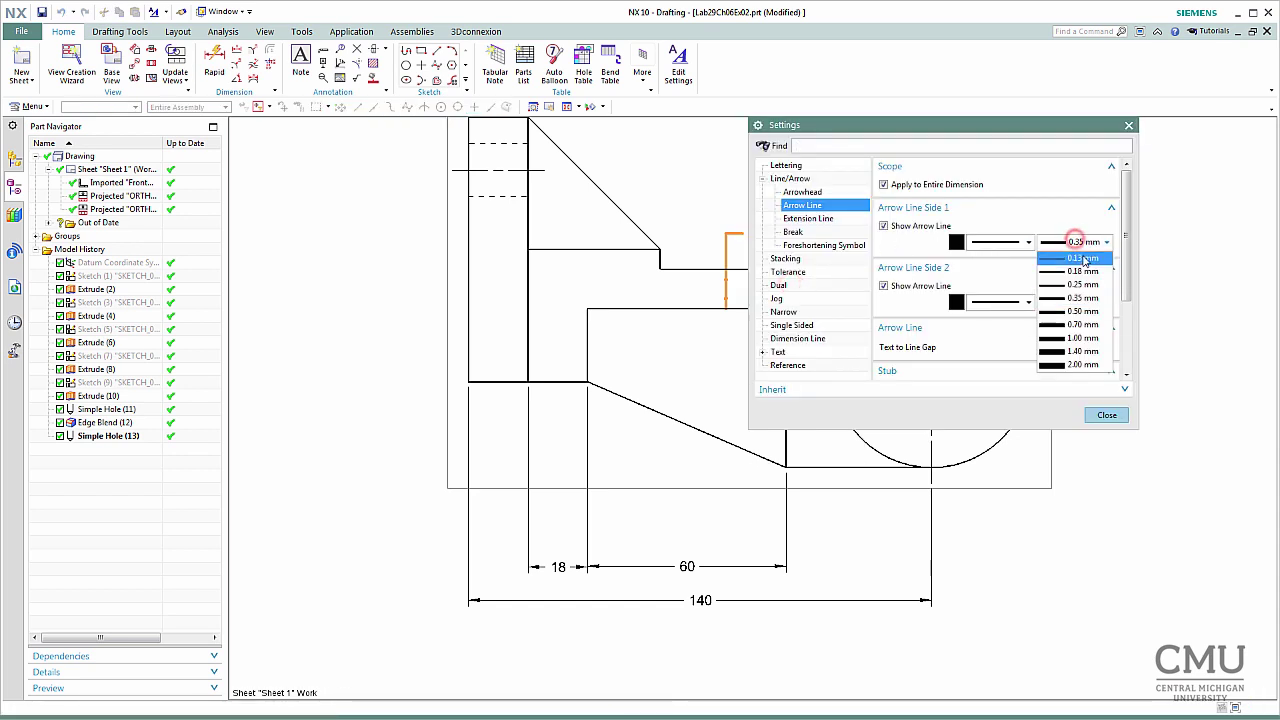
left_click(1086, 262)
left_click(1107, 414)
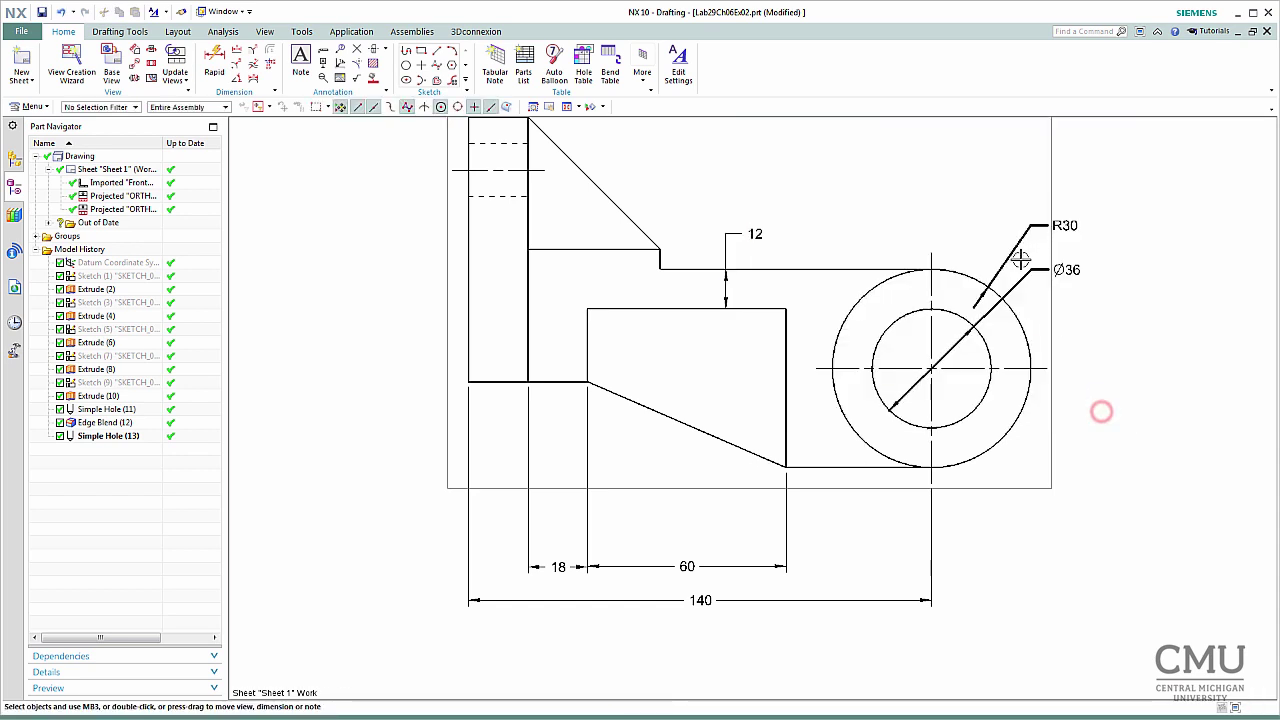
- Set the R30 dimension's arrow line width to 0.13 mm
right_click(1064, 226)
left_click(1110, 280)
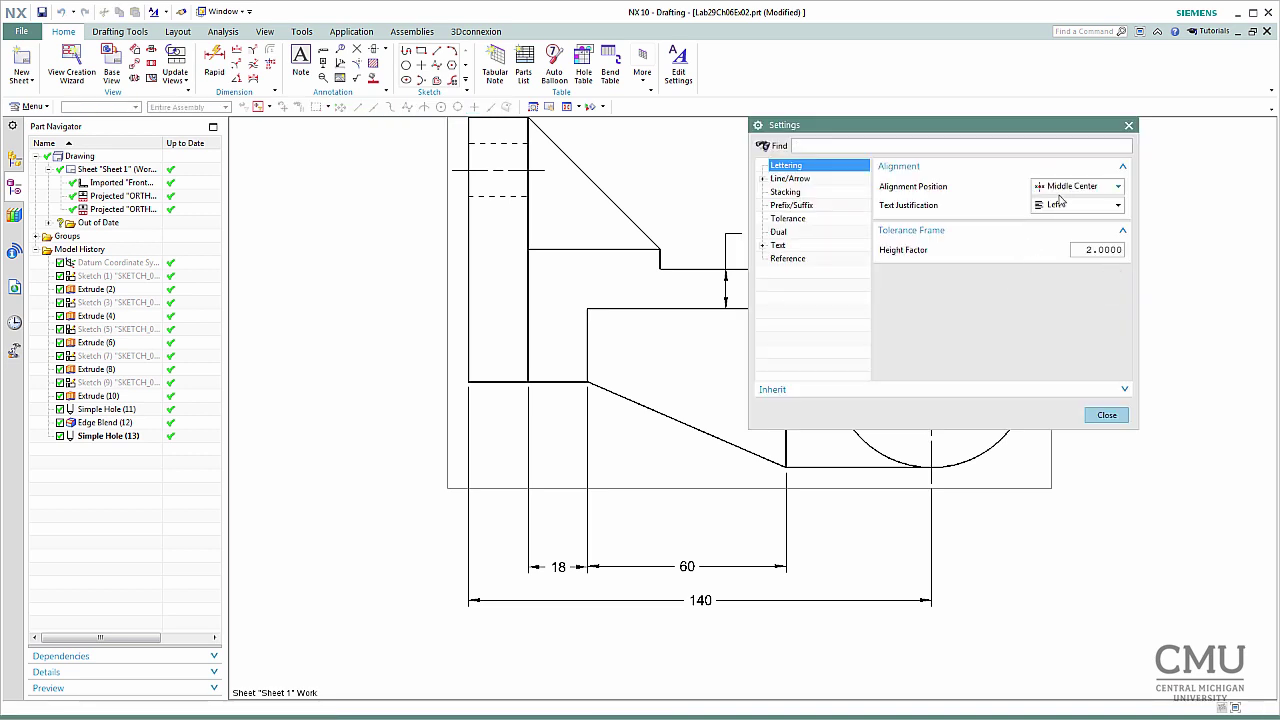
left_click(763, 179)
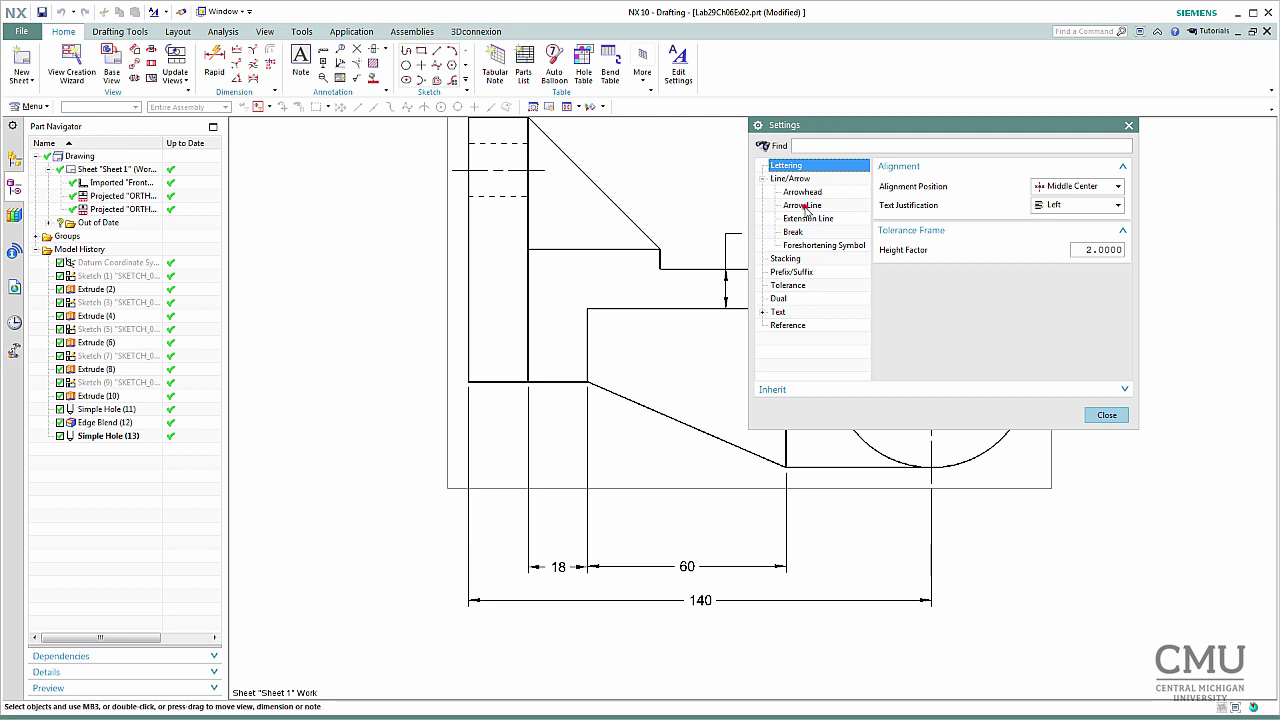
left_click(802, 205)
left_click(1075, 242)
left_click(1082, 258)
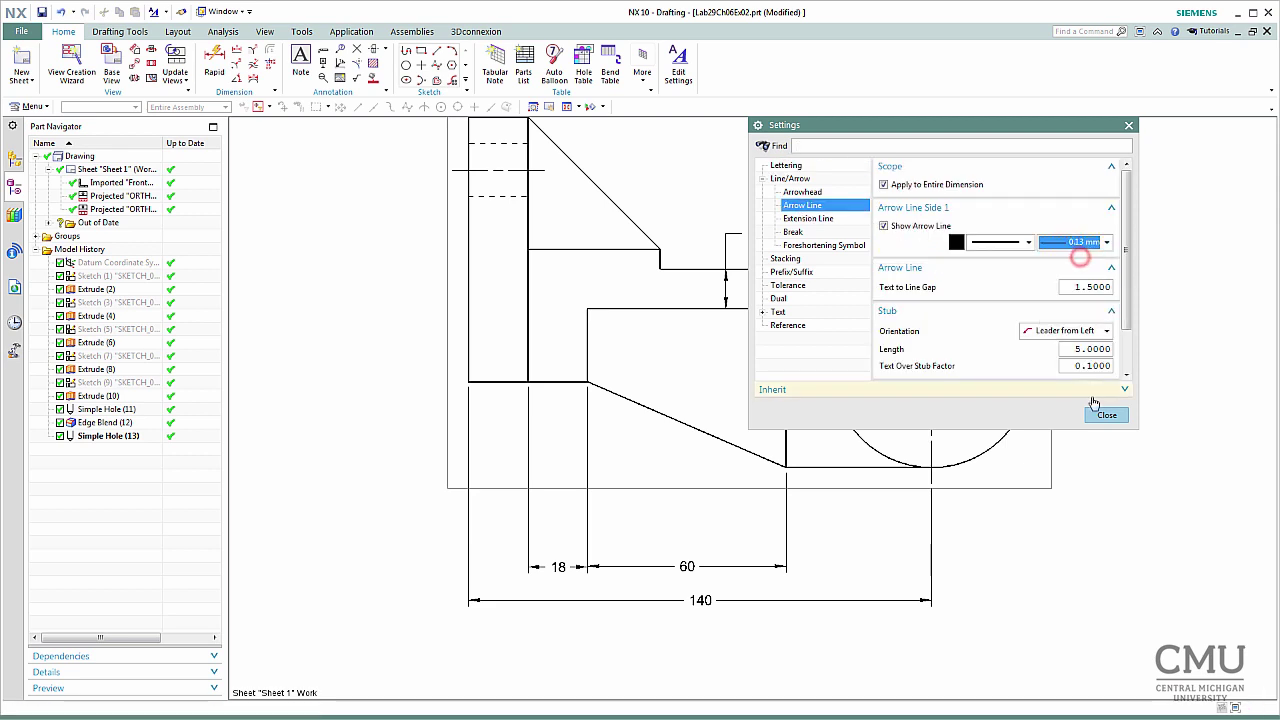
left_click(1107, 415)
- Set the Ø36 dimension's arrow line width to 0.13 mm and deselect it
right_click(1068, 270)
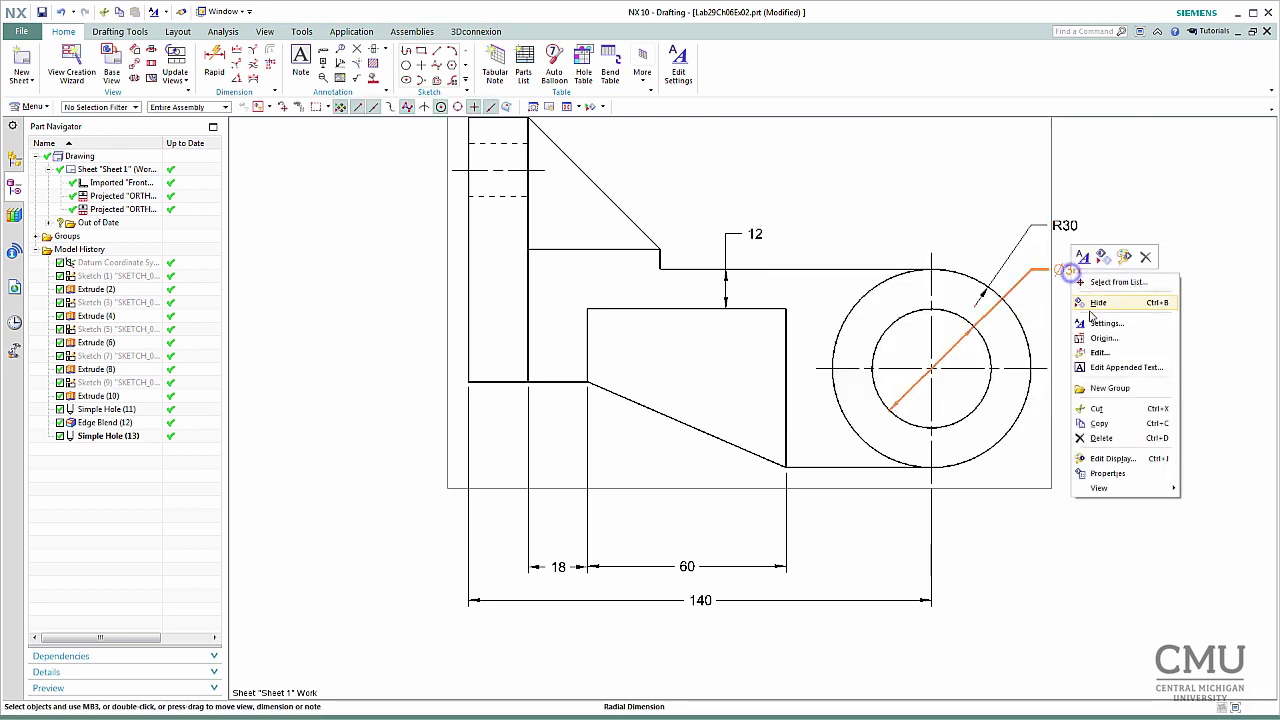
left_click(1095, 322)
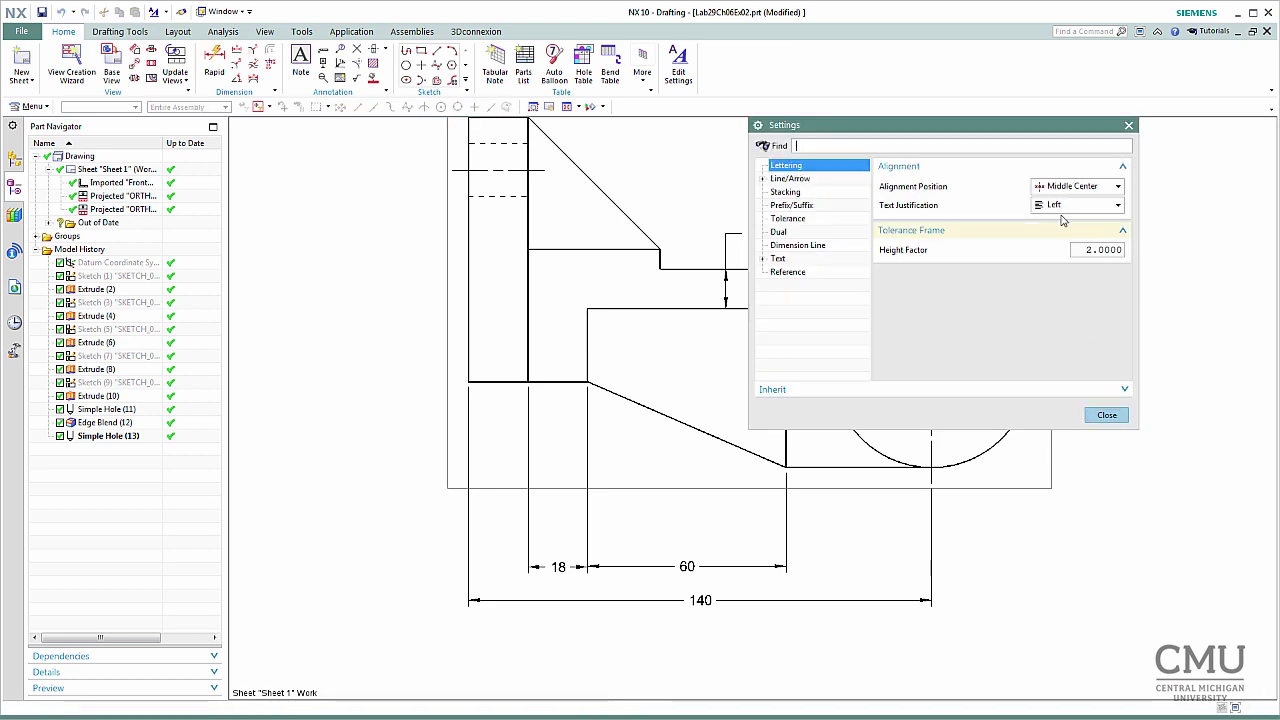
left_click(796, 179)
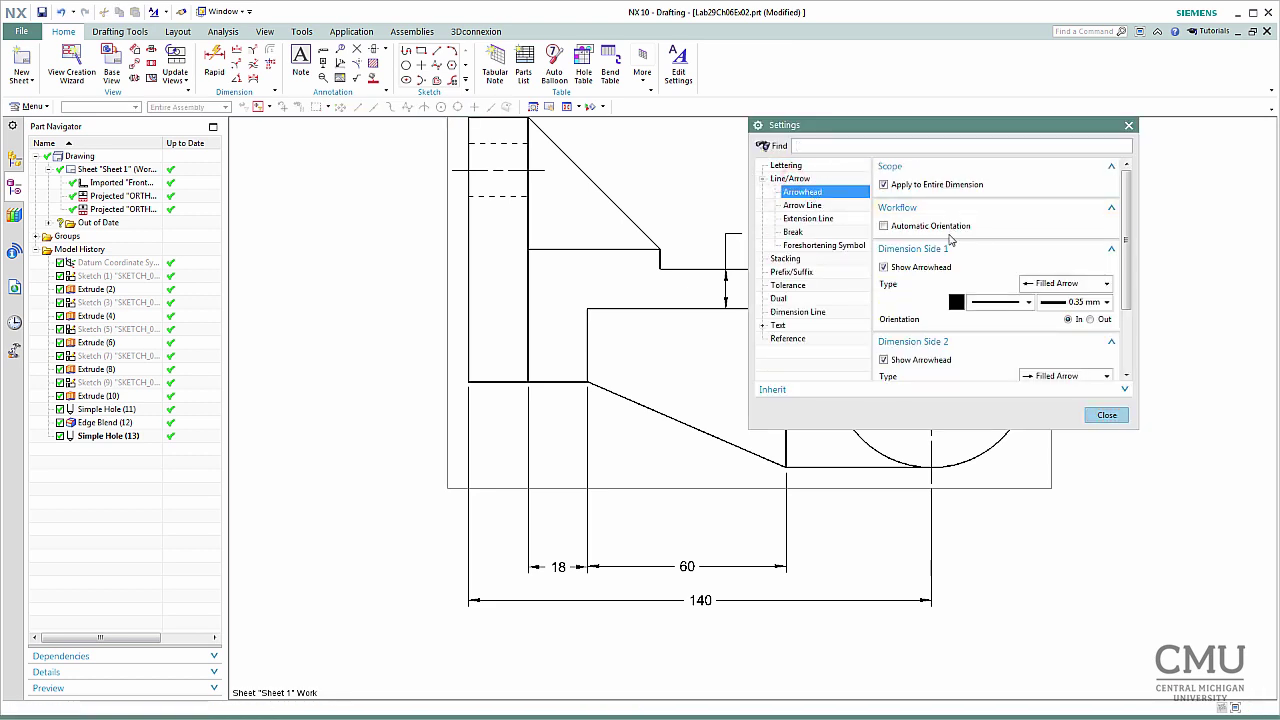
left_click(803, 205)
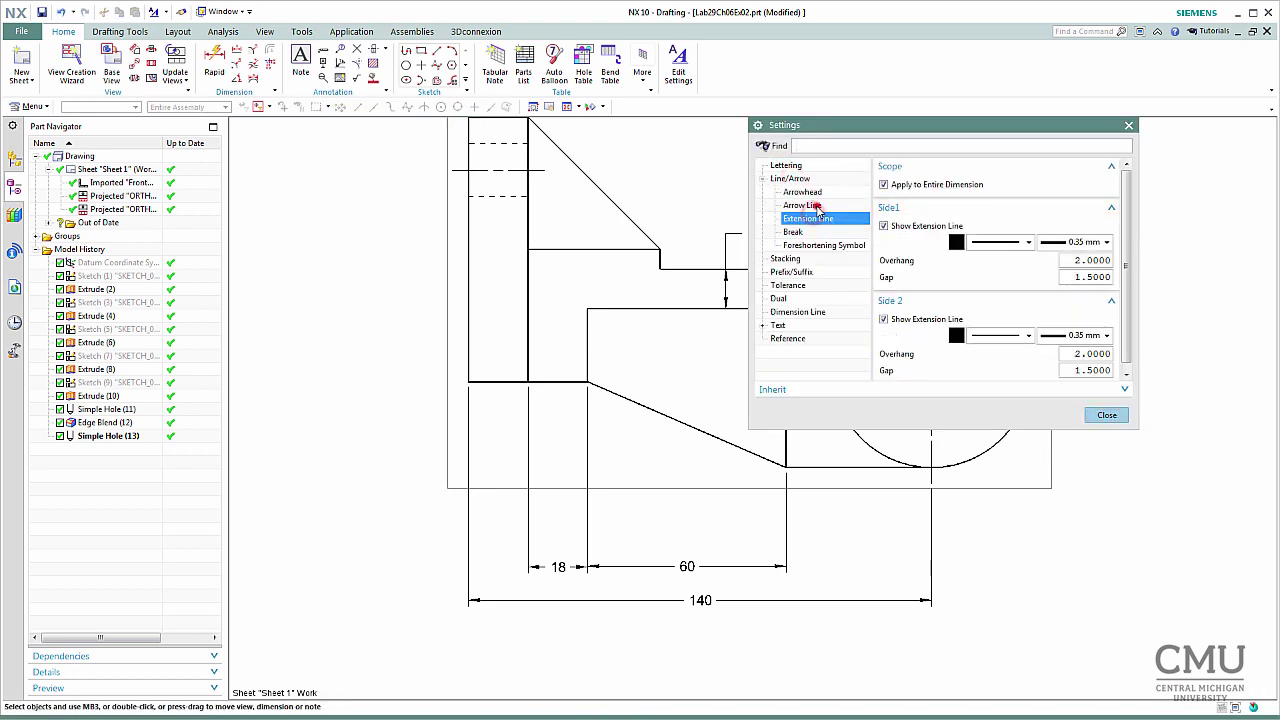
left_click(1063, 242)
left_click(1074, 258)
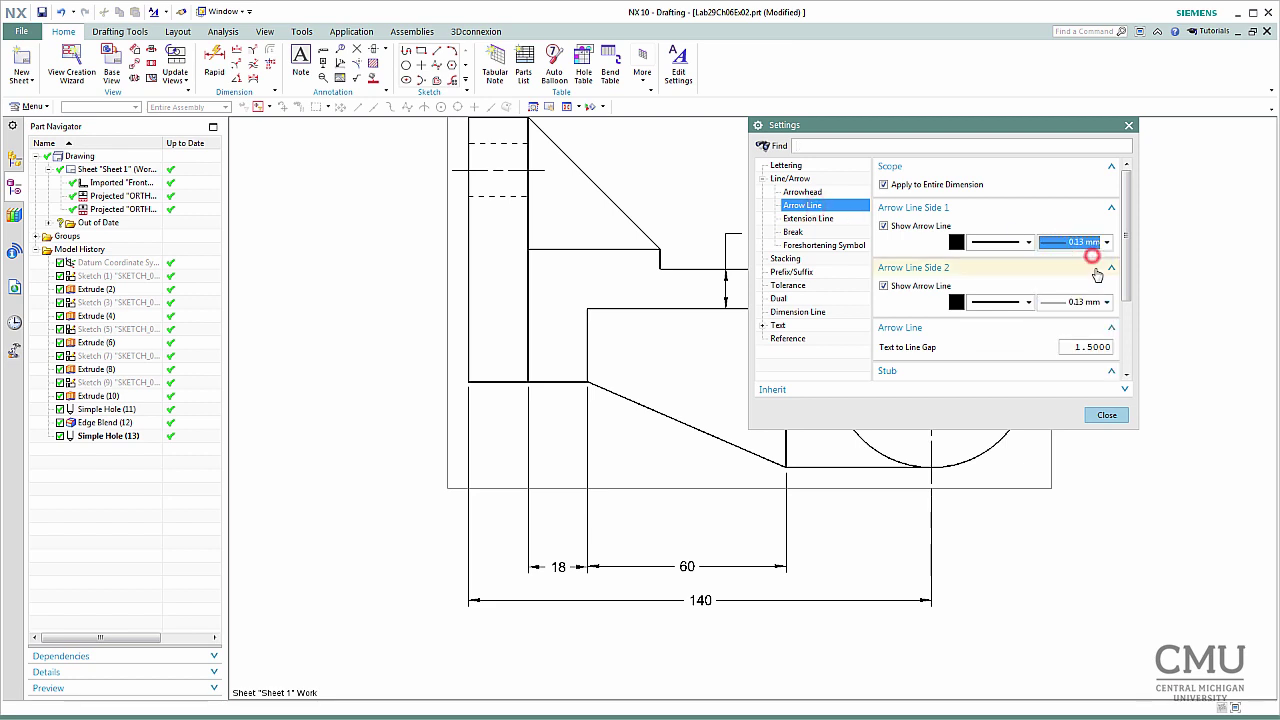
left_click(1110, 415)
left_click(1034, 557)
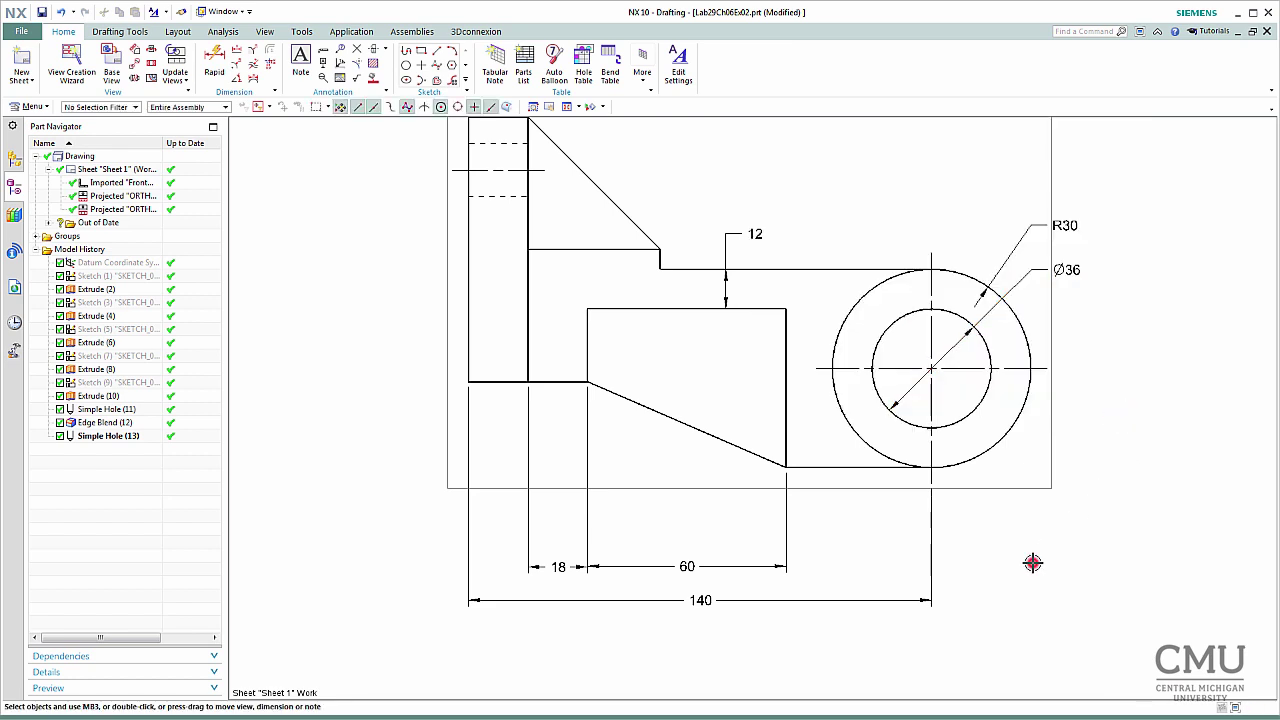
- Zoom and pan until the full A2 sheet, including the right view and title block, fits the window
scroll(1011, 576, "up", 1)
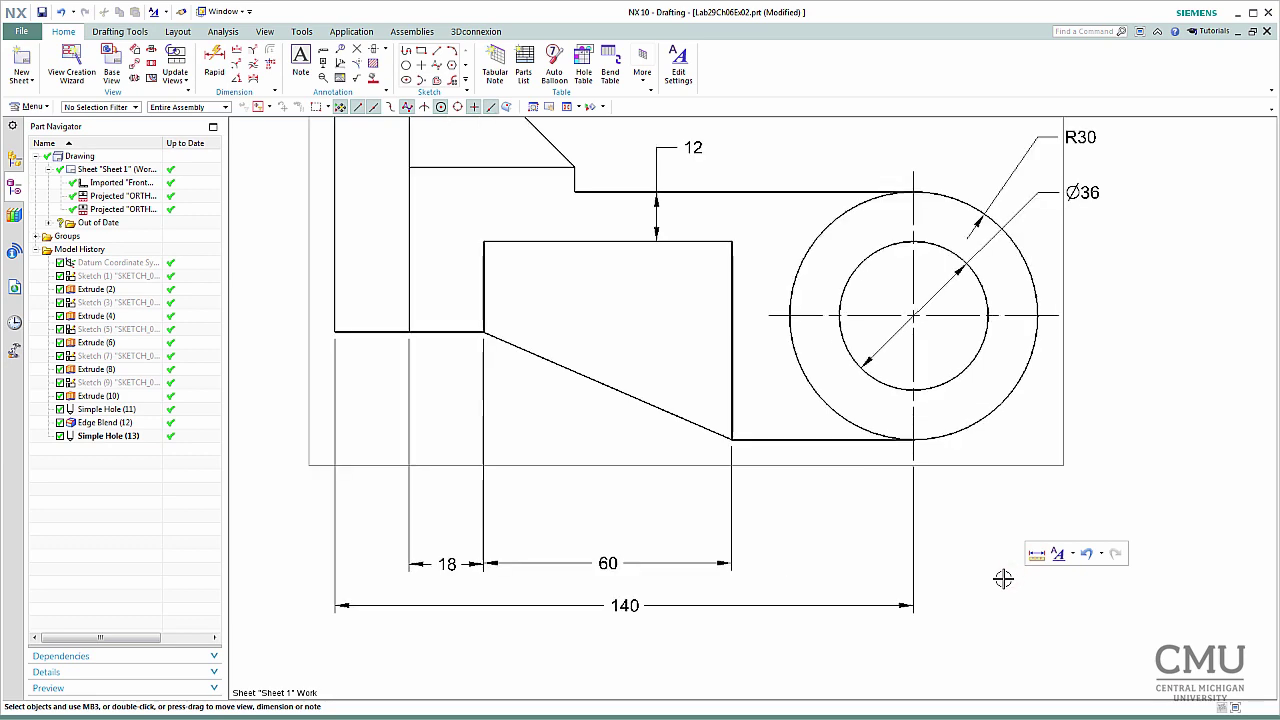
scroll(1005, 578, "down", 3)
middle_click_drag(1003, 579, 818, 567)
scroll(803, 520, "down", 1)
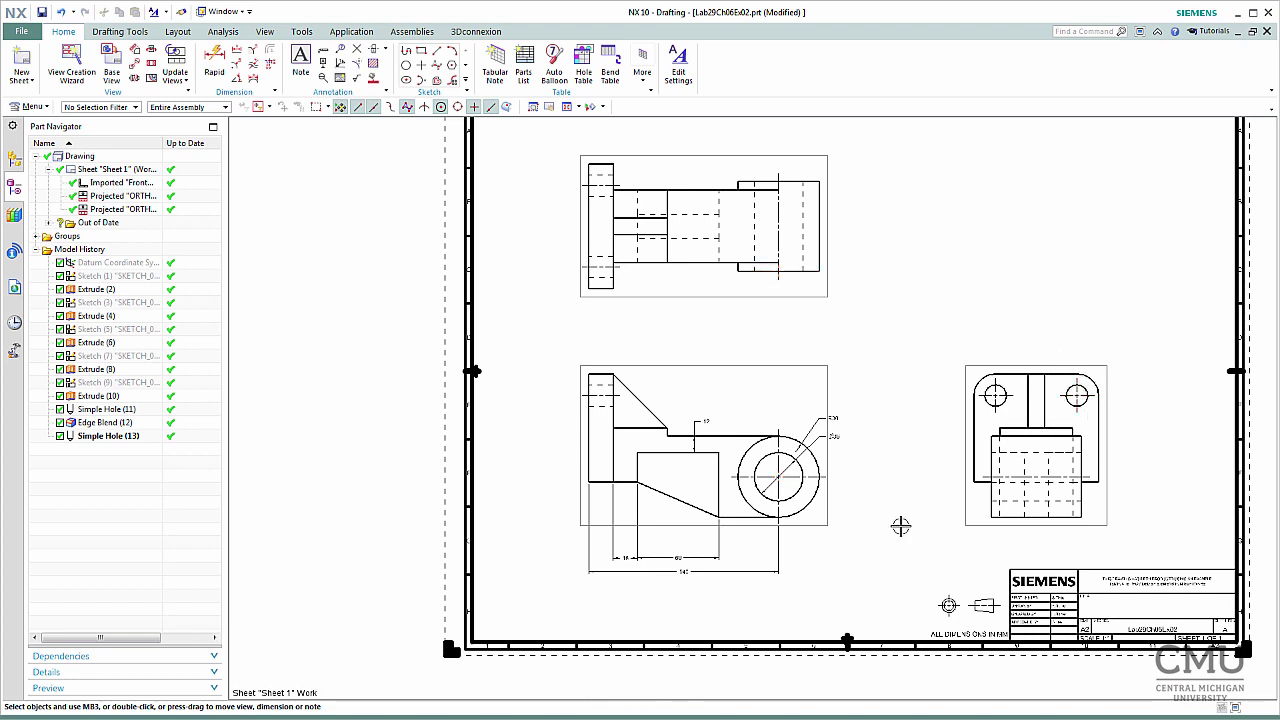
scroll(809, 529, "down", 3)
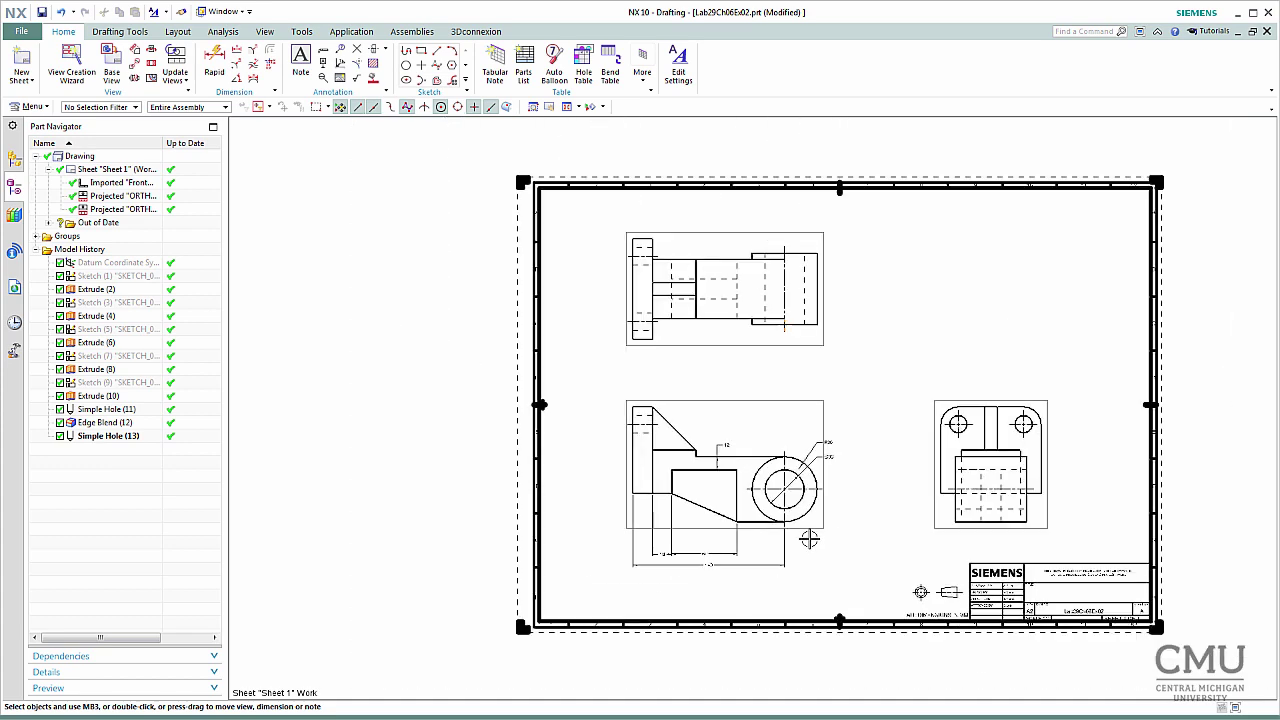
scroll(800, 515, "up", 2)
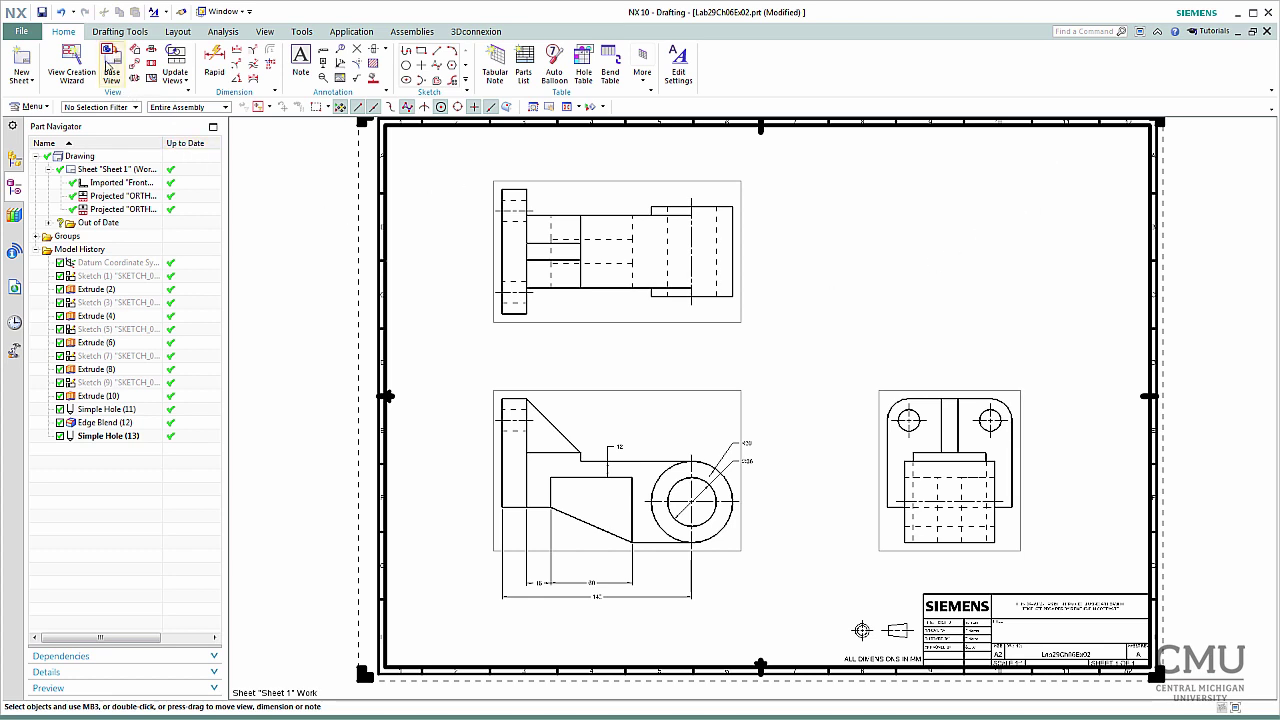
- Place an isometric base view at 1:2 scale in the sheet's top-right corner, with no projected view
left_click(108, 62)
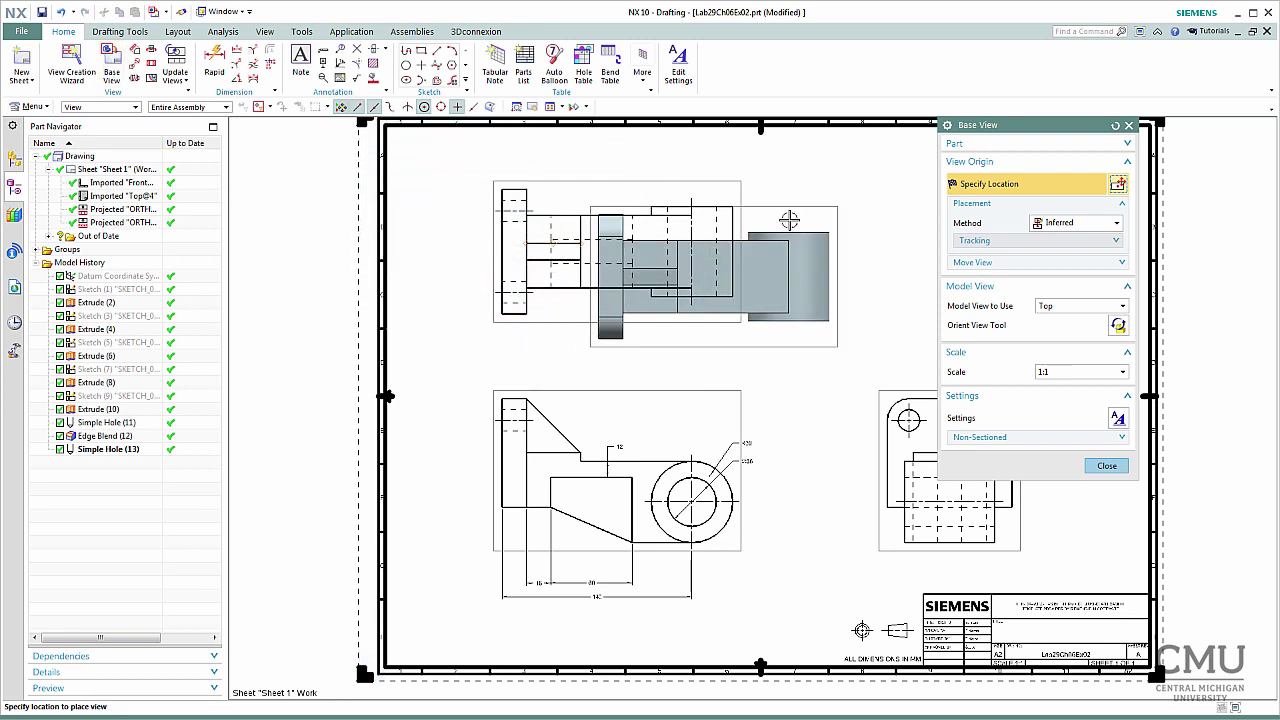
left_click_drag(1018, 128, 328, 117)
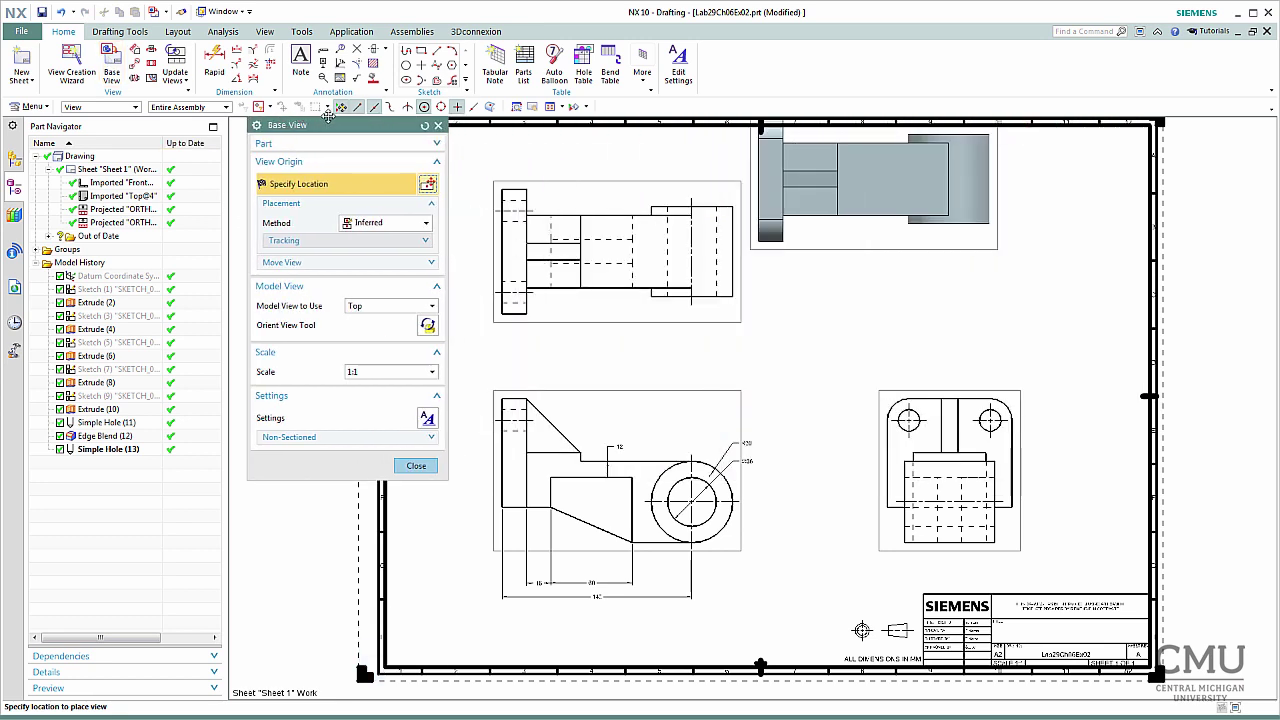
left_click(410, 308)
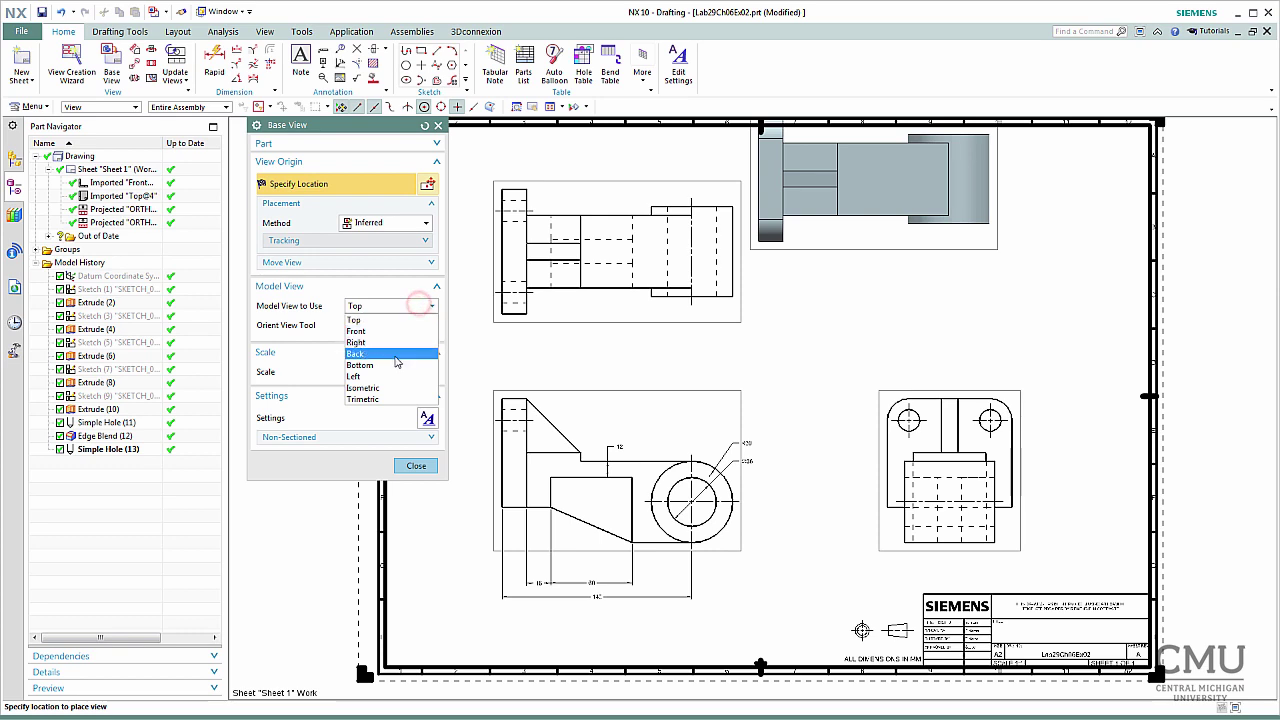
left_click(390, 388)
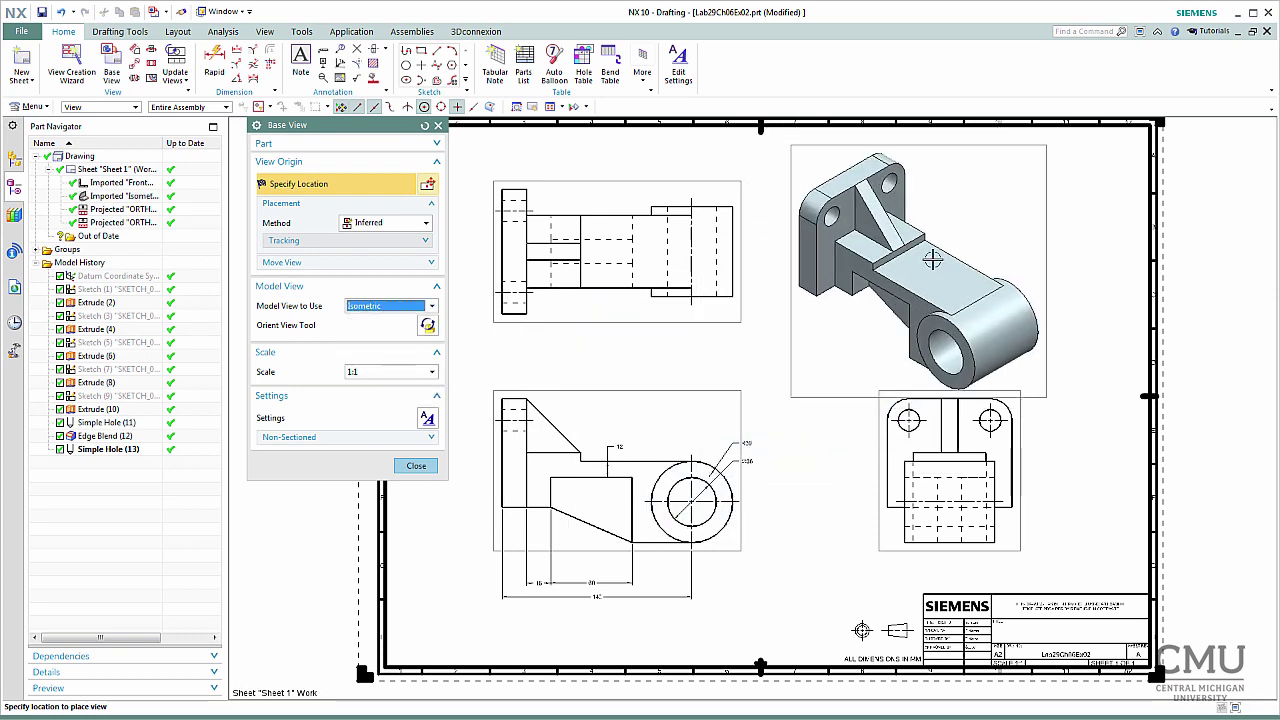
left_click(431, 372)
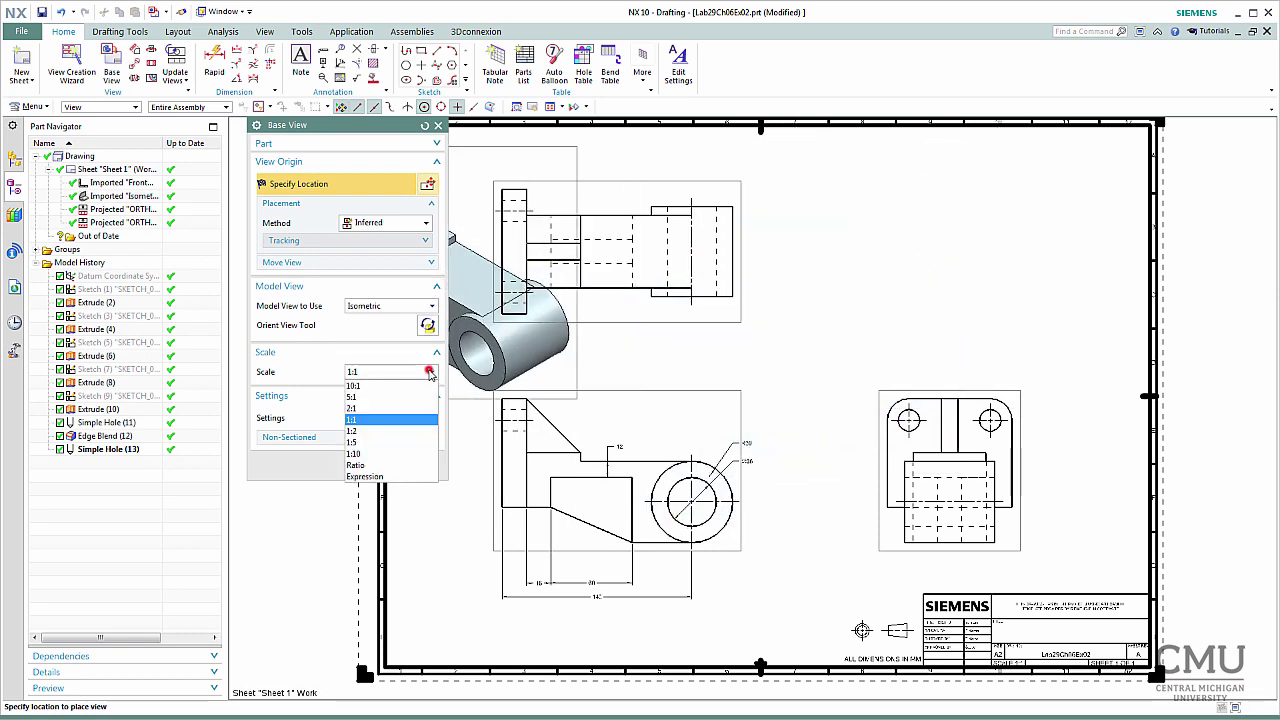
left_click(392, 431)
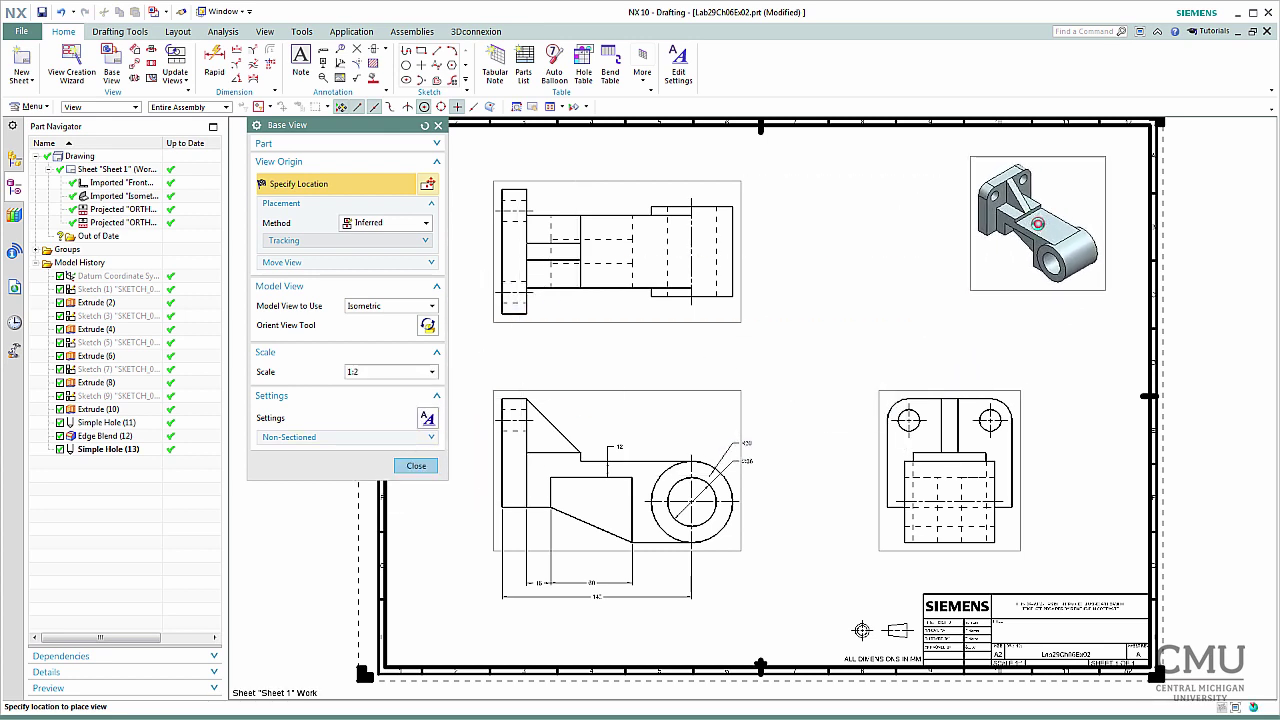
left_click(1038, 224)
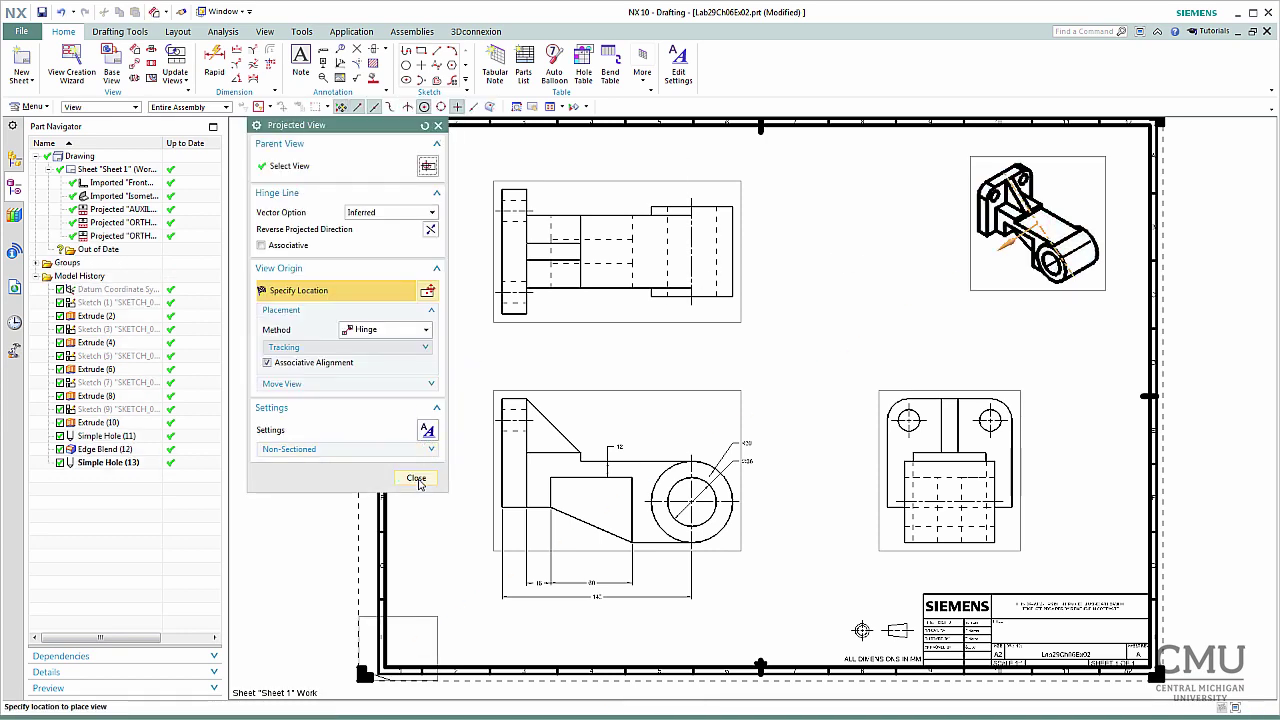
left_click(417, 479)
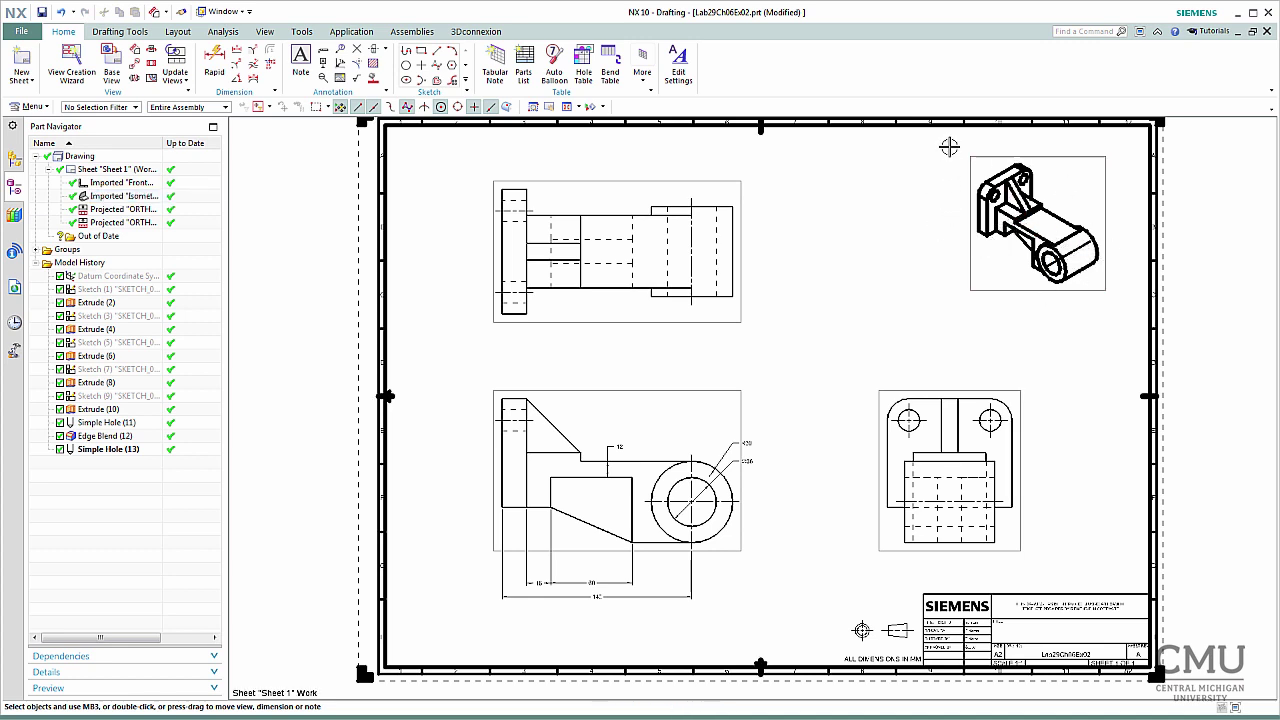
- Set the isometric view's visible line width to 0.18 mm in its view settings
left_click_drag(951, 144, 1119, 319)
right_click(1045, 238)
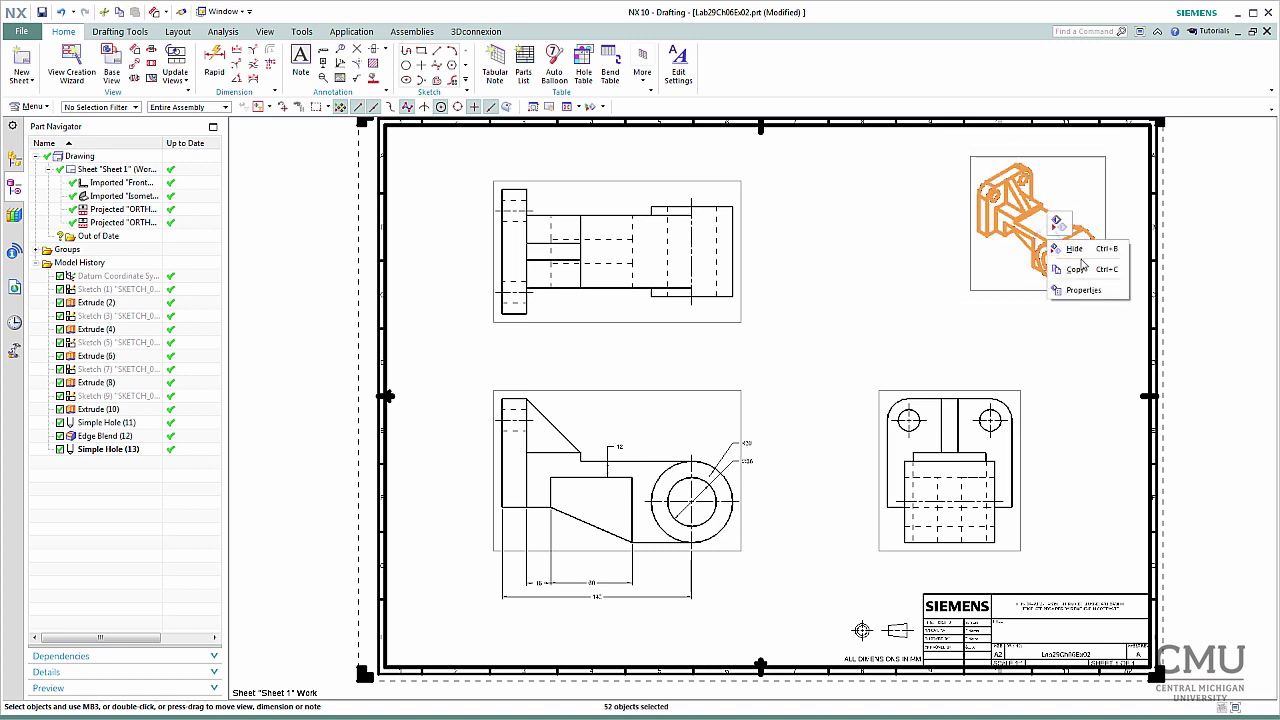
left_click(1077, 288)
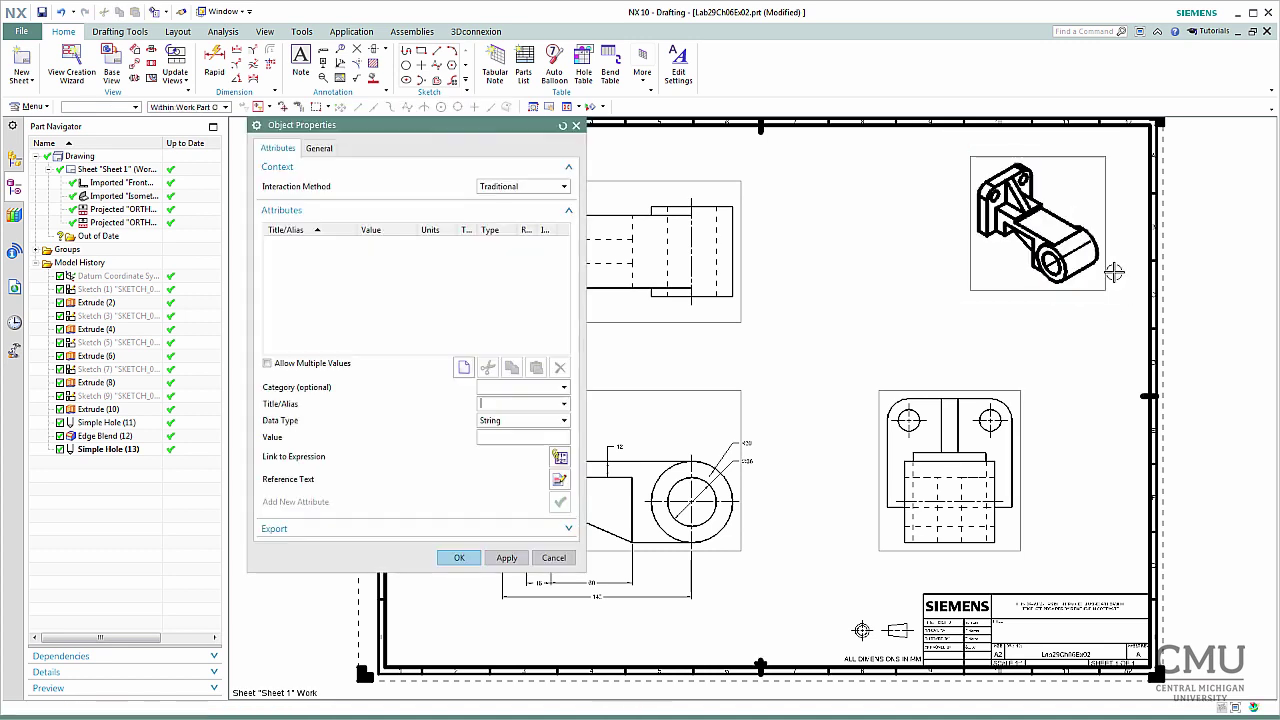
key("Escape")
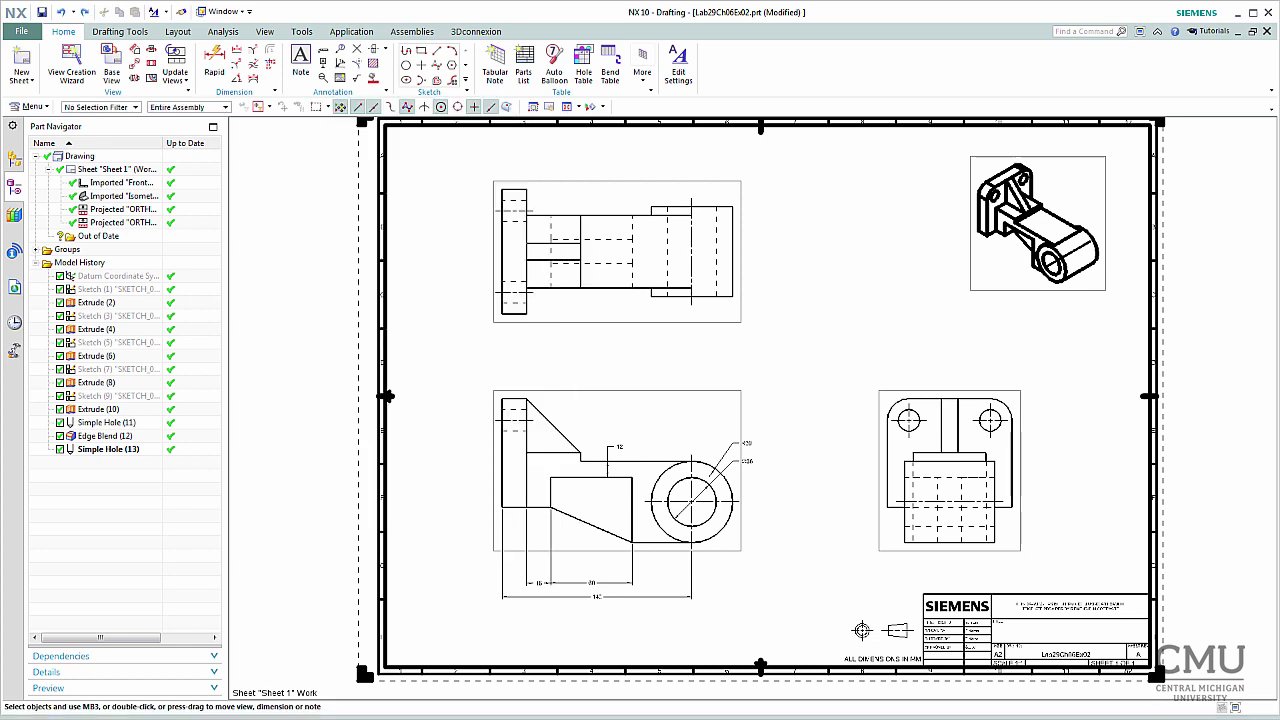
right_click(977, 291)
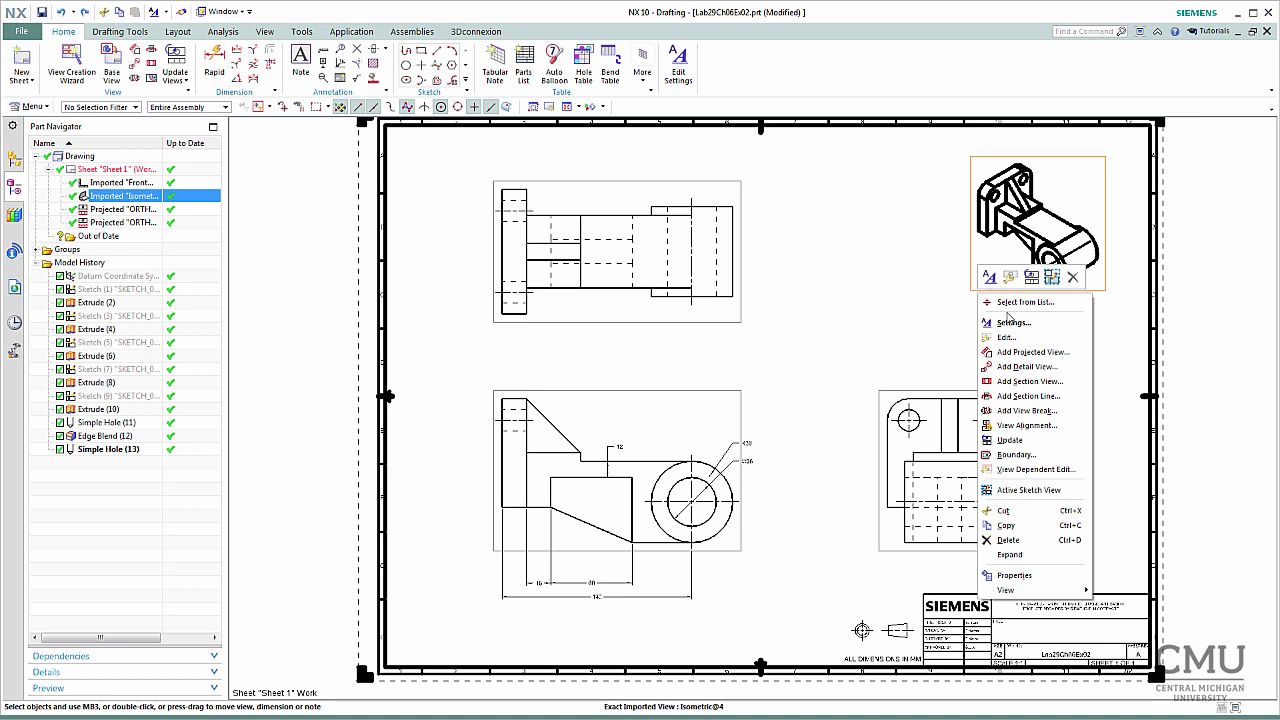
left_click(1007, 318)
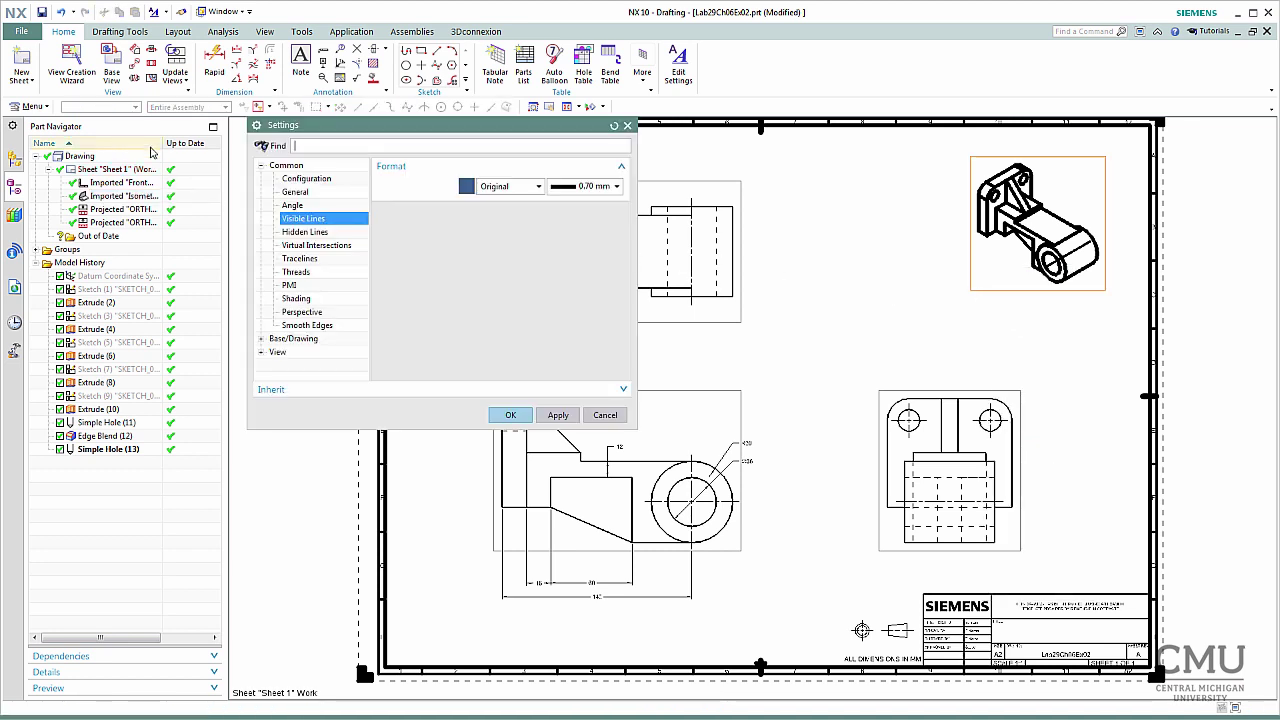
left_click(603, 189)
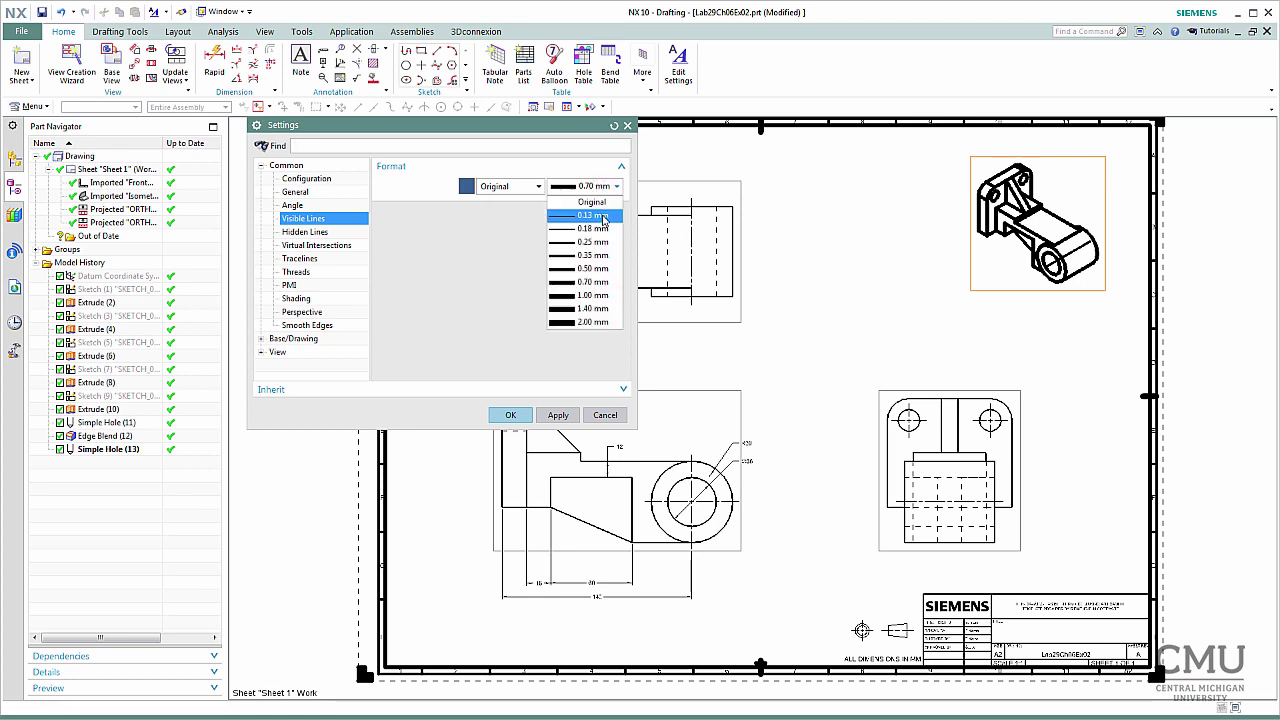
left_click(605, 229)
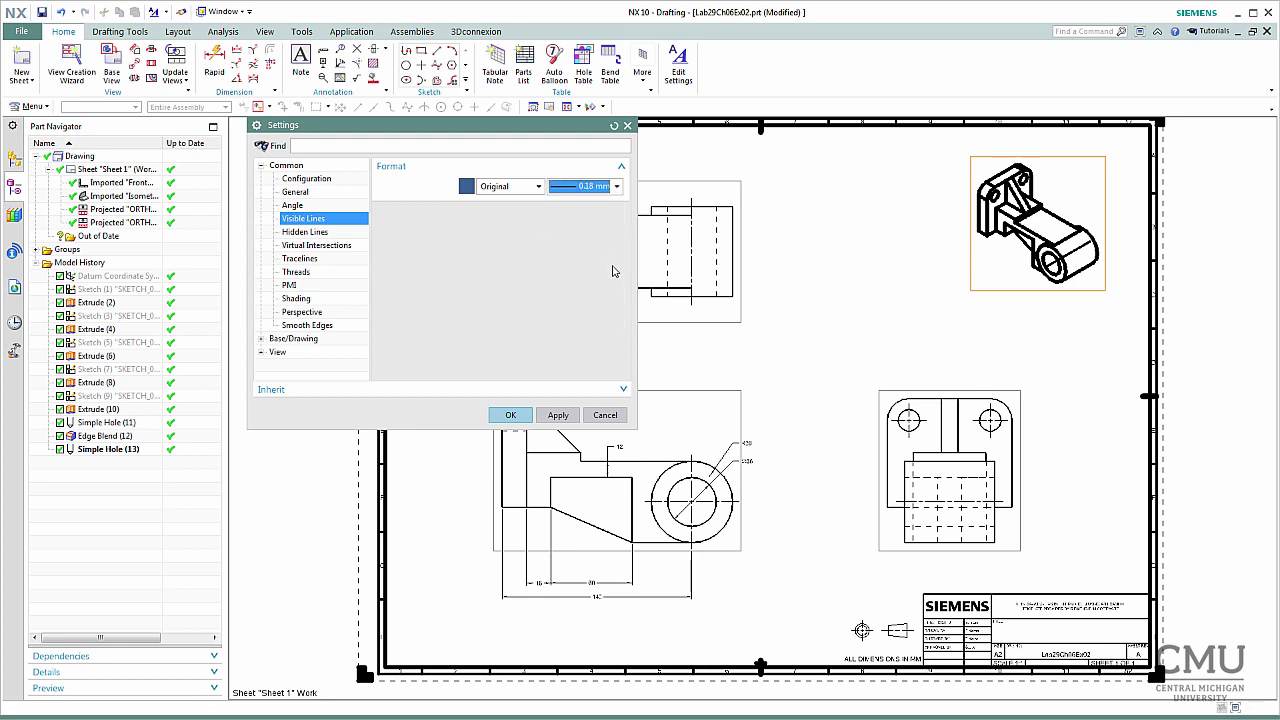
left_click(558, 415)
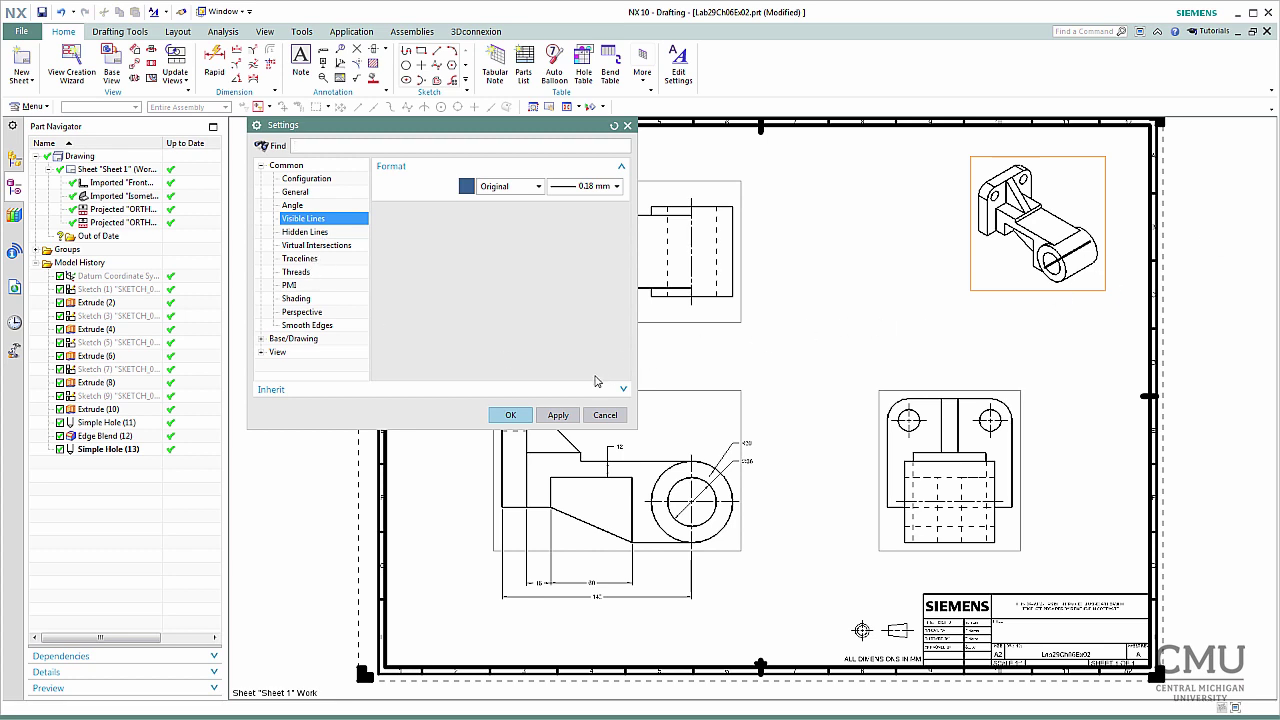
left_click(525, 418)
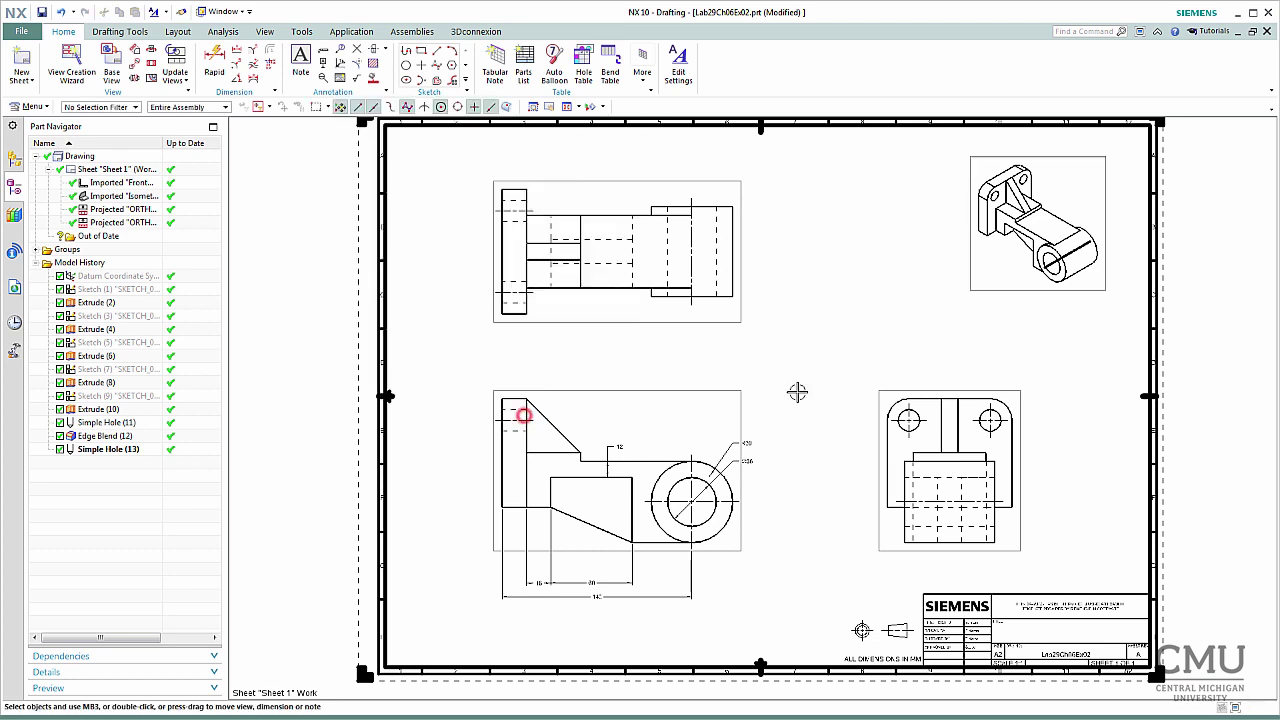
- Delete the 3D centerline from the isometric view
right_click(1081, 244)
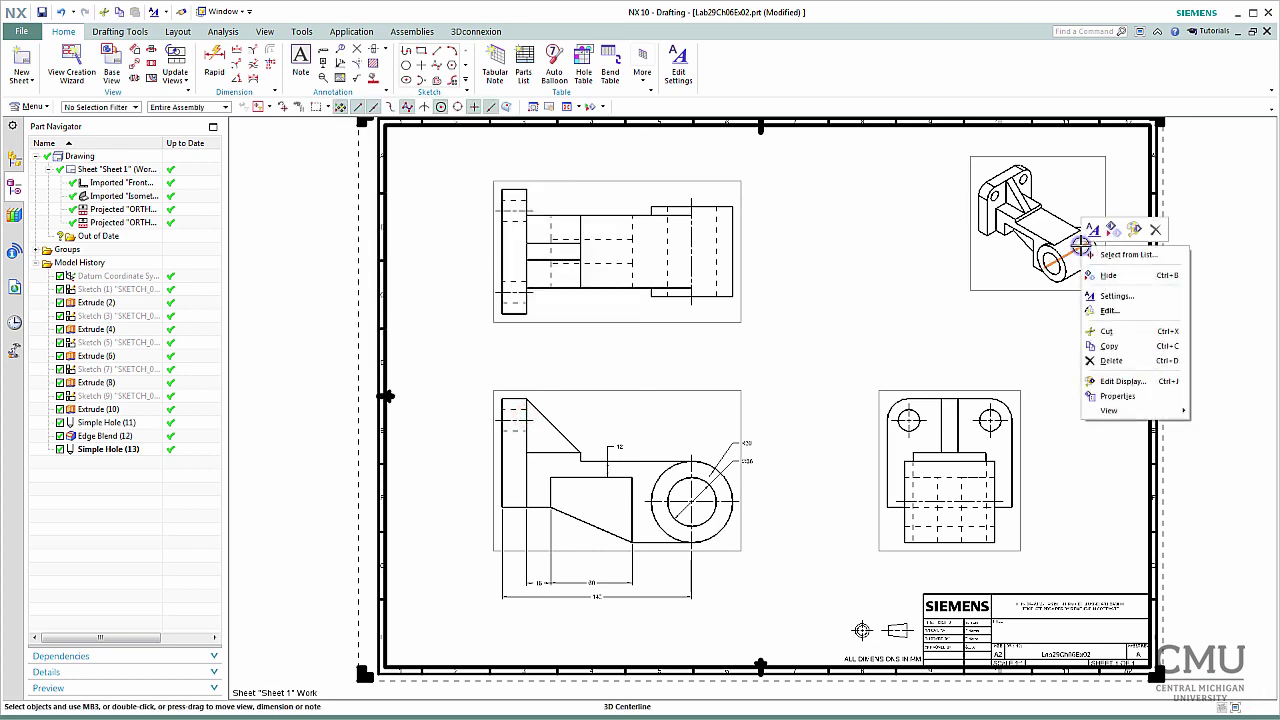
left_click(1157, 230)
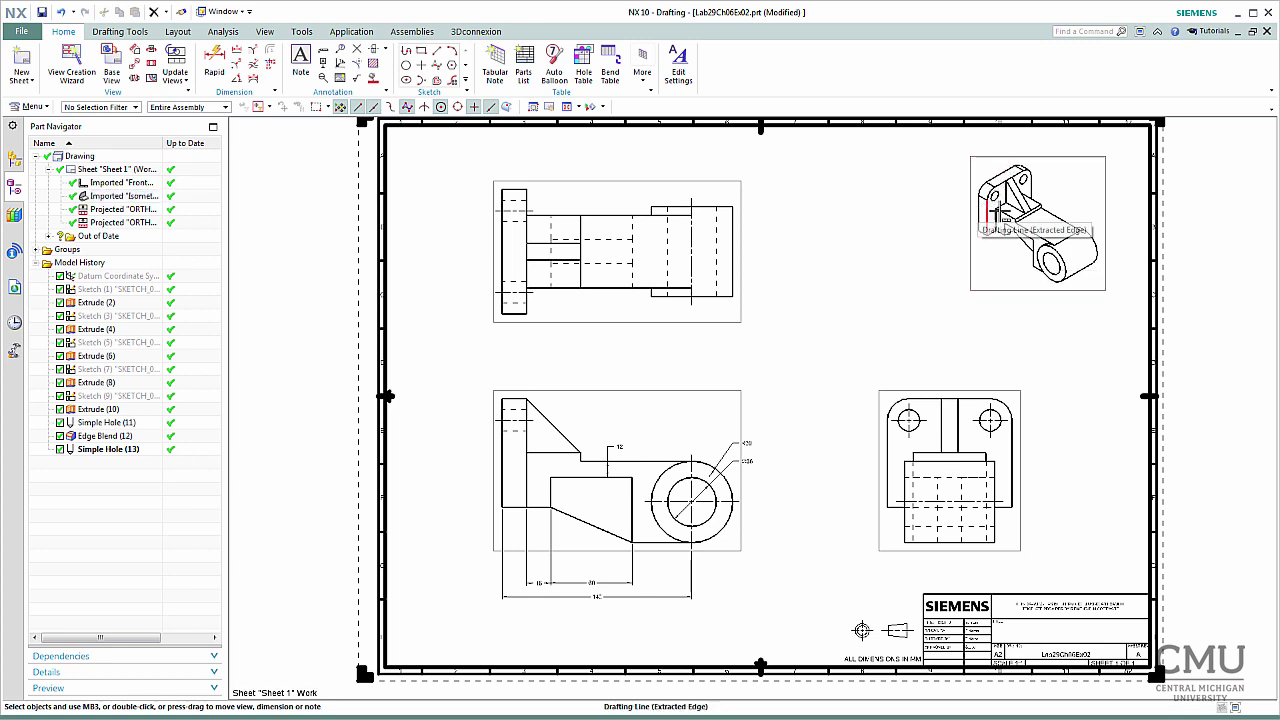
right_click(995, 289)
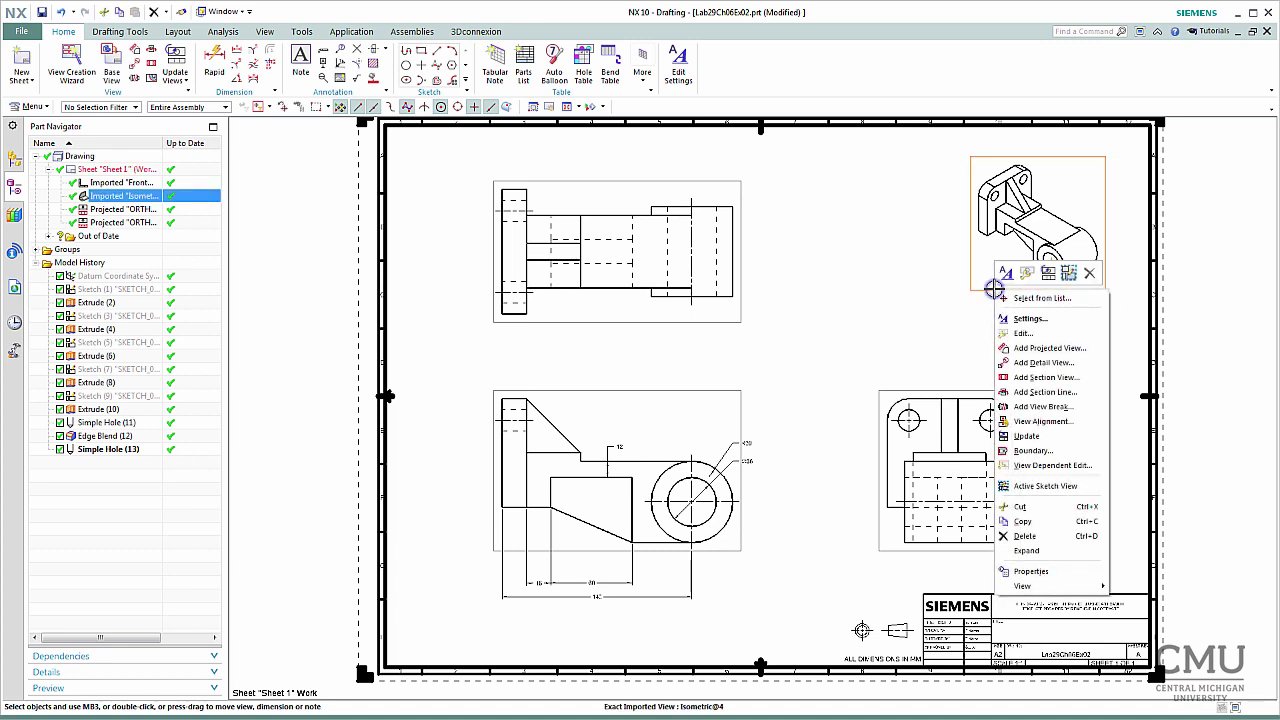
left_click(1020, 316)
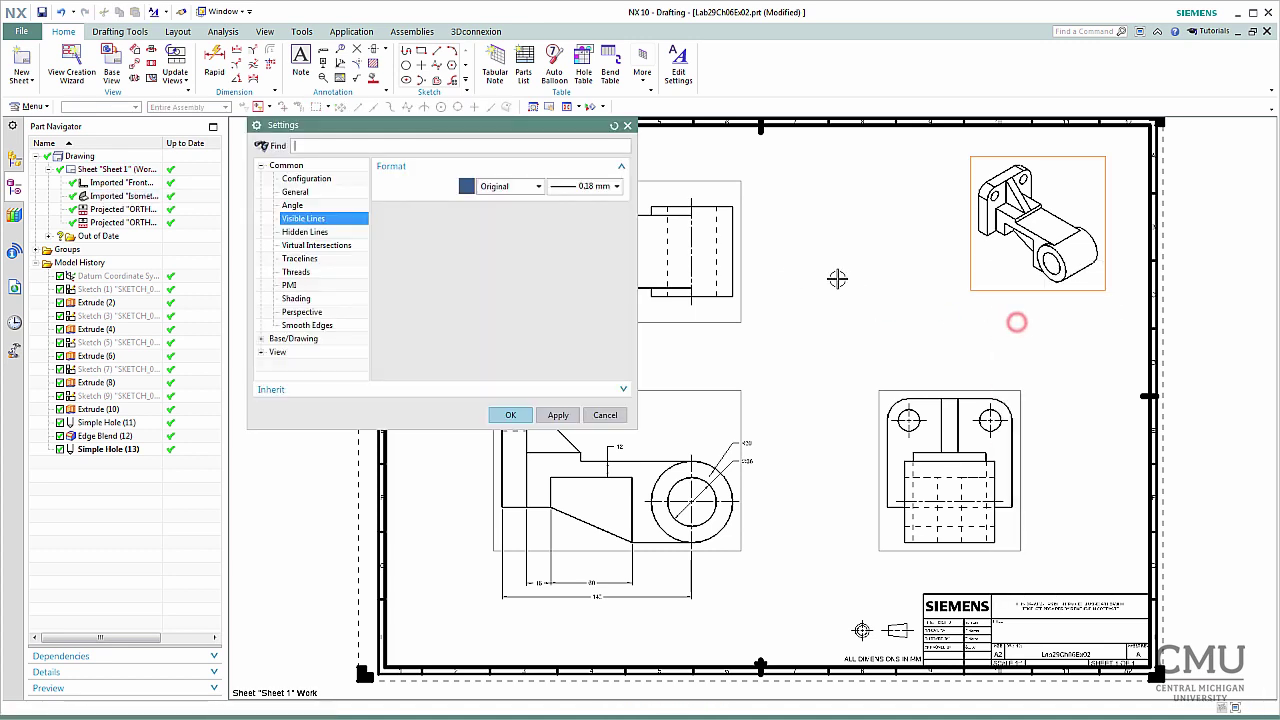
left_click(313, 315)
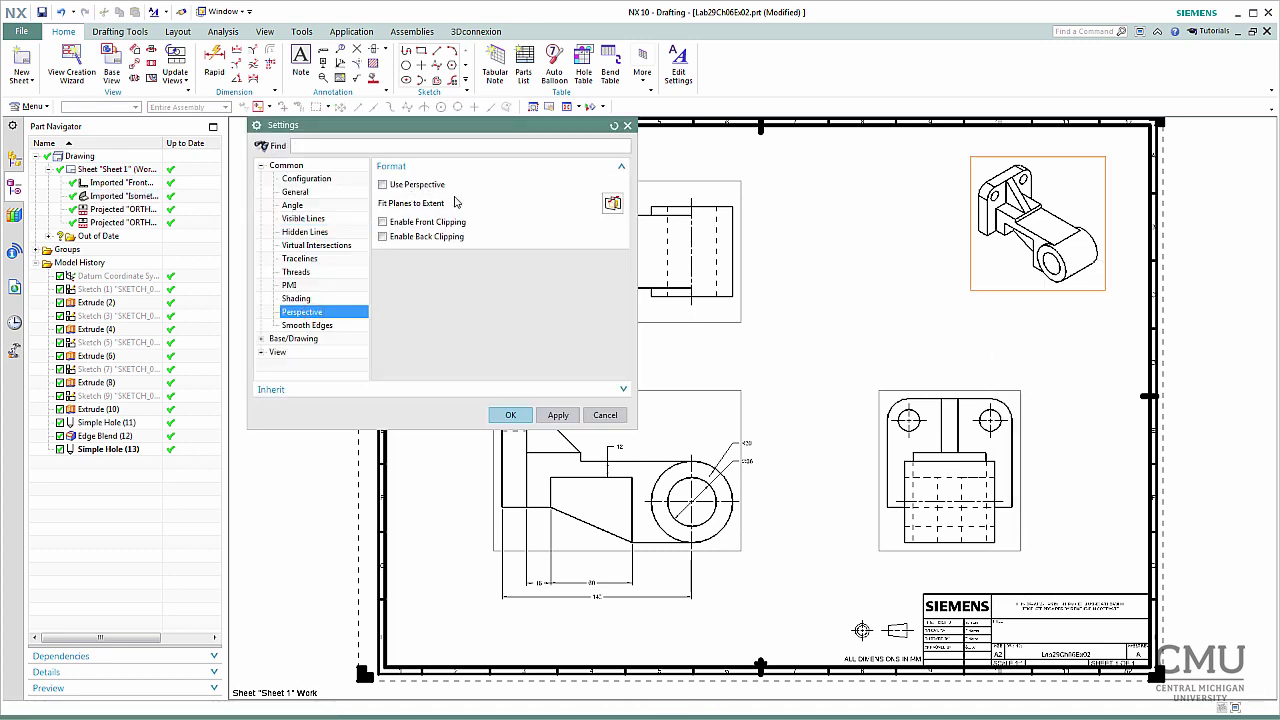
left_click(605, 415)
- Set the isometric view to Fully Shaded rendering with Ultra Fine shading tolerance
right_click(985, 286)
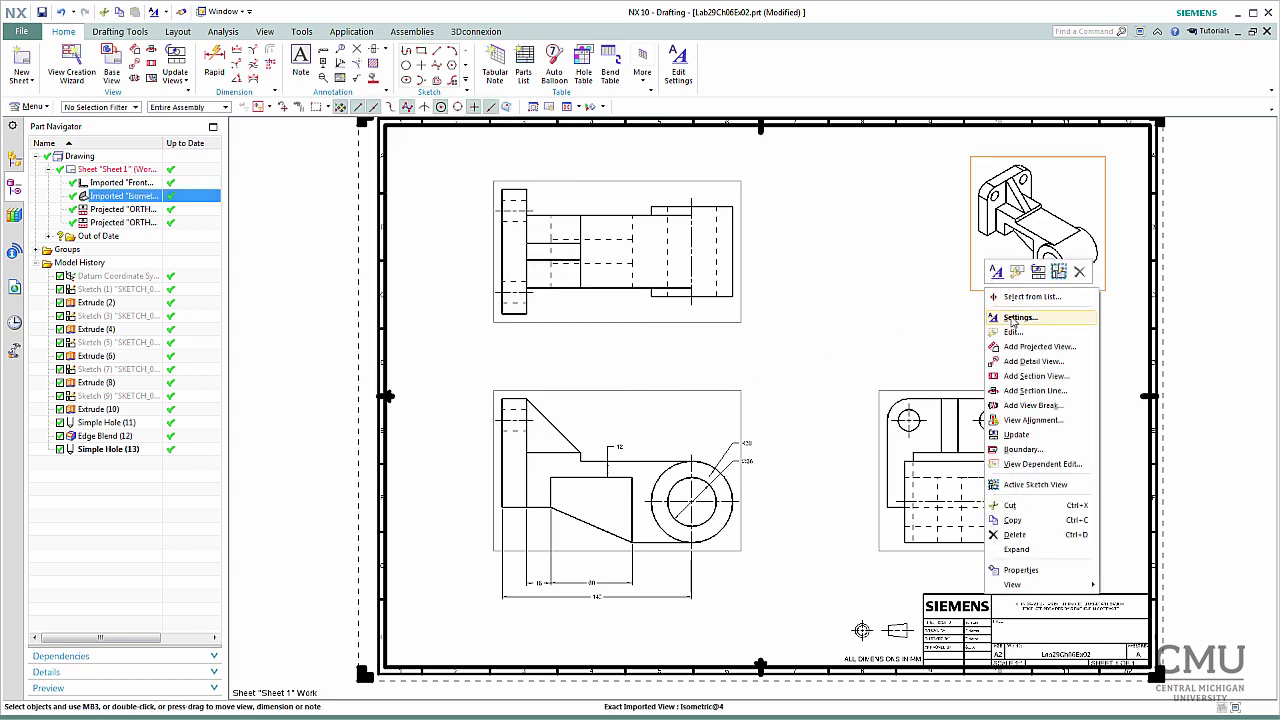
left_click(1010, 317)
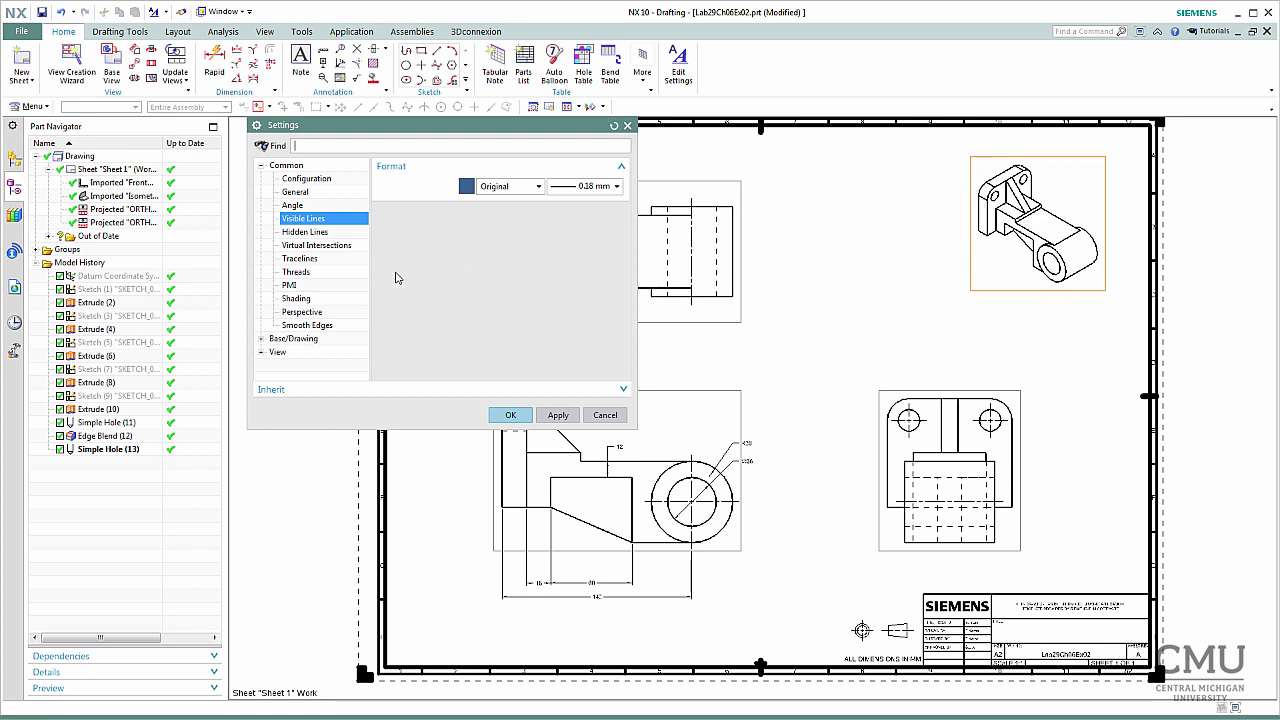
left_click(308, 300)
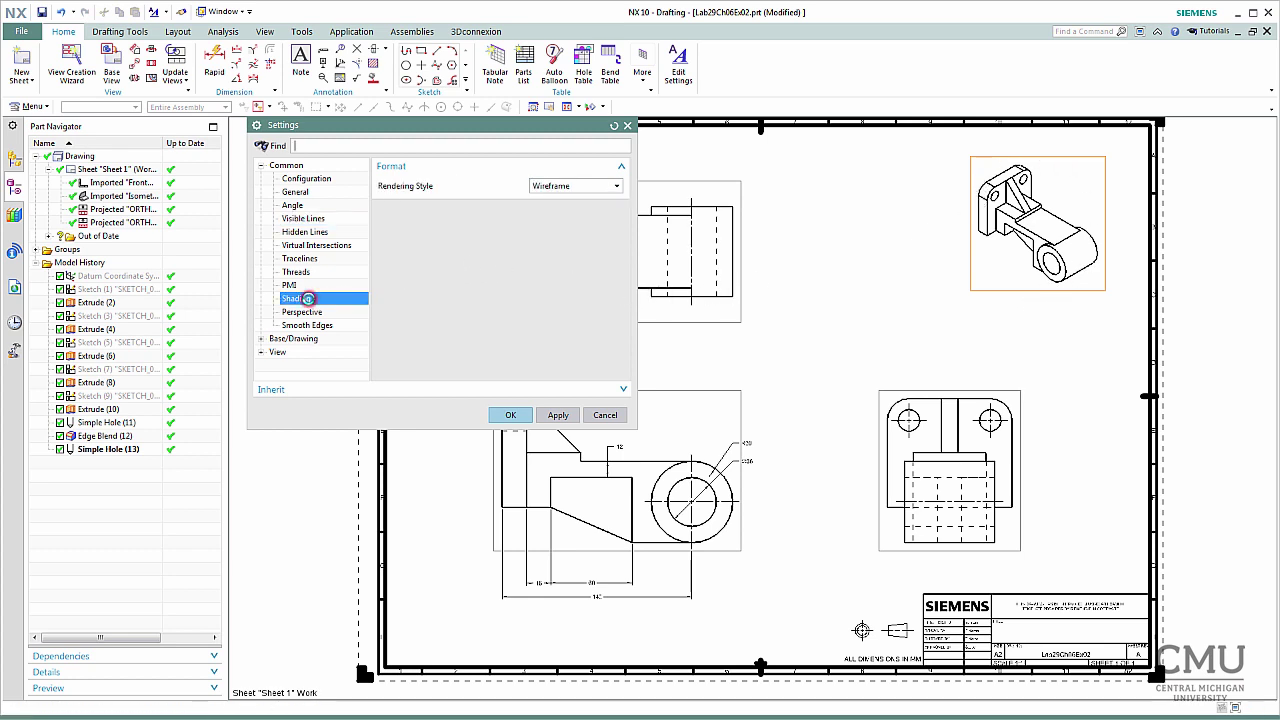
left_click(567, 188)
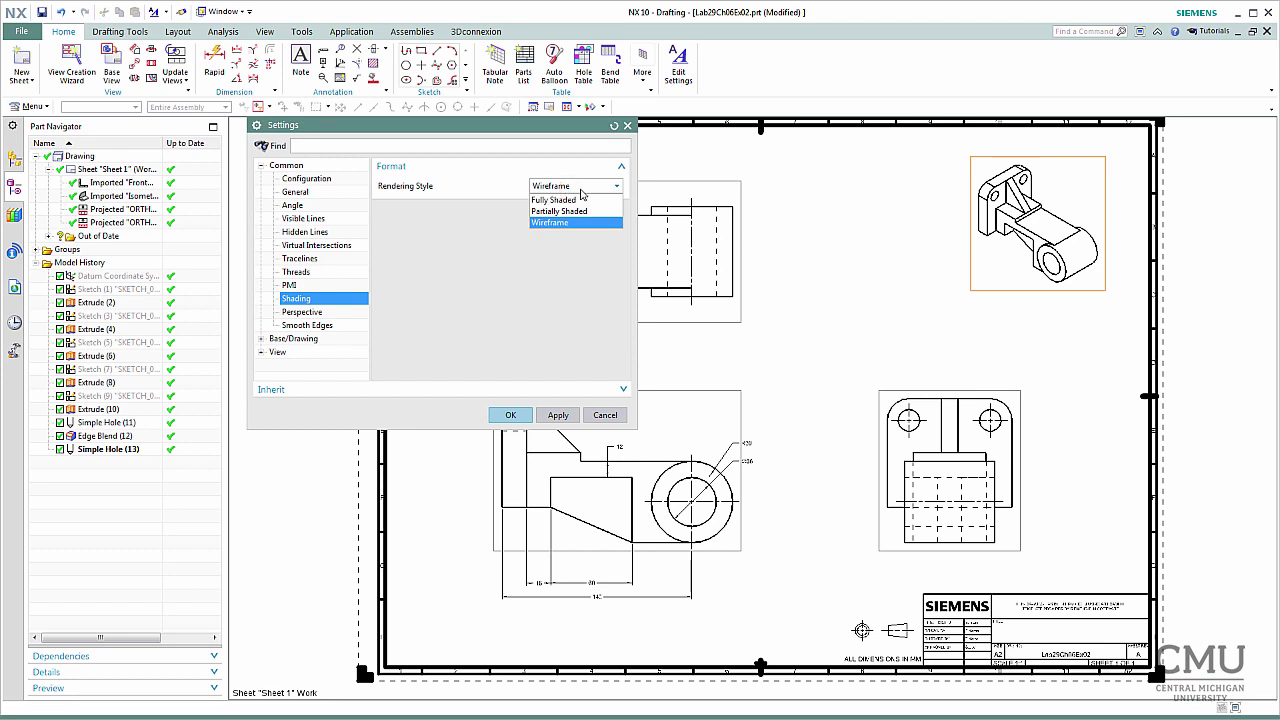
left_click(582, 200)
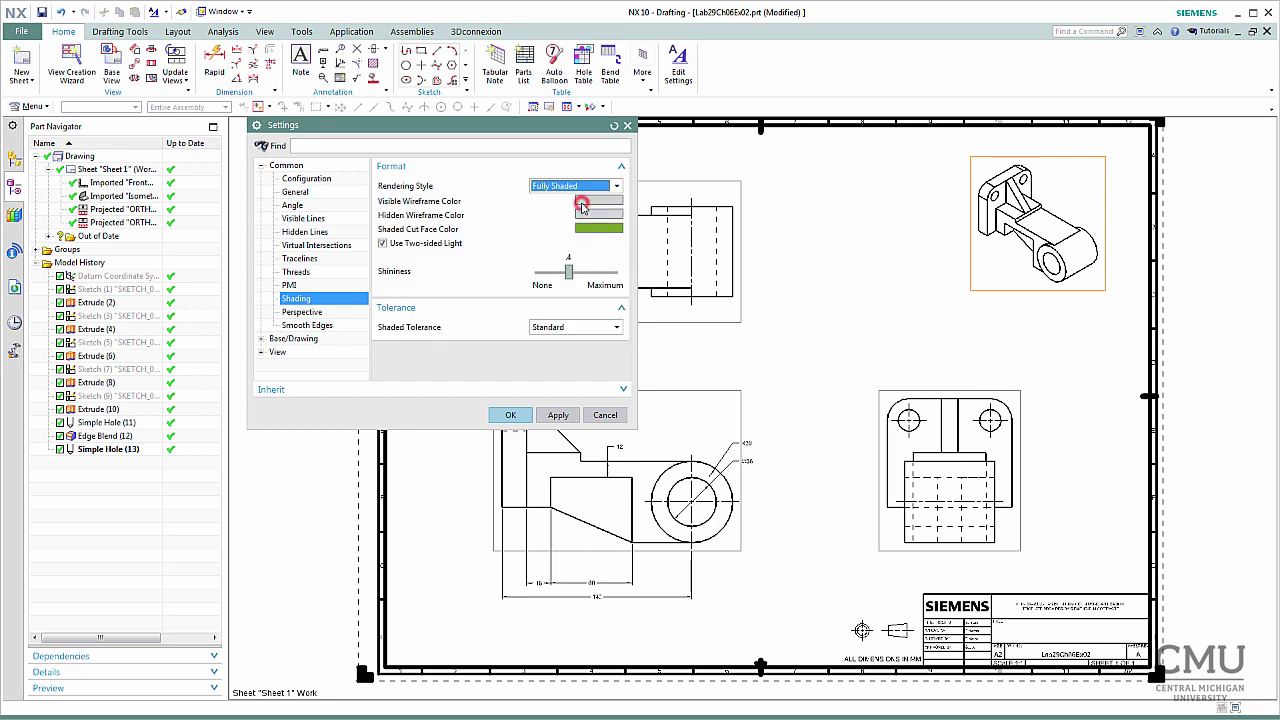
left_click(562, 328)
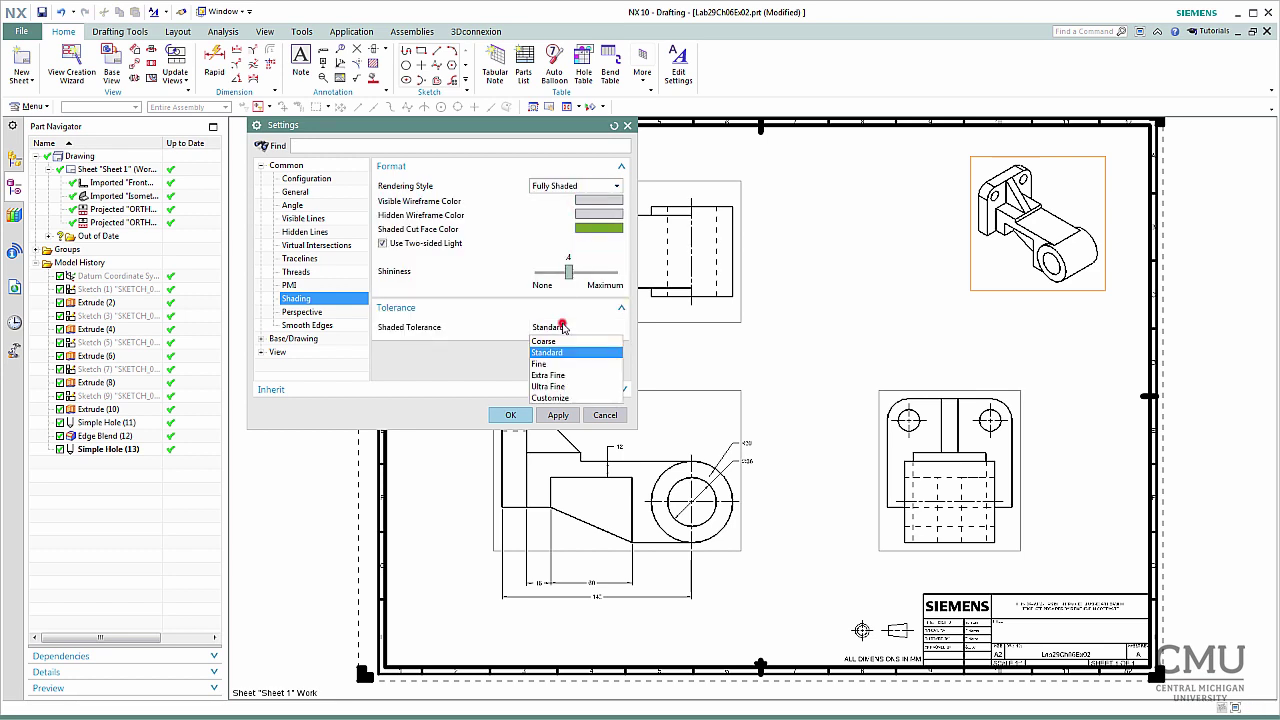
left_click(576, 386)
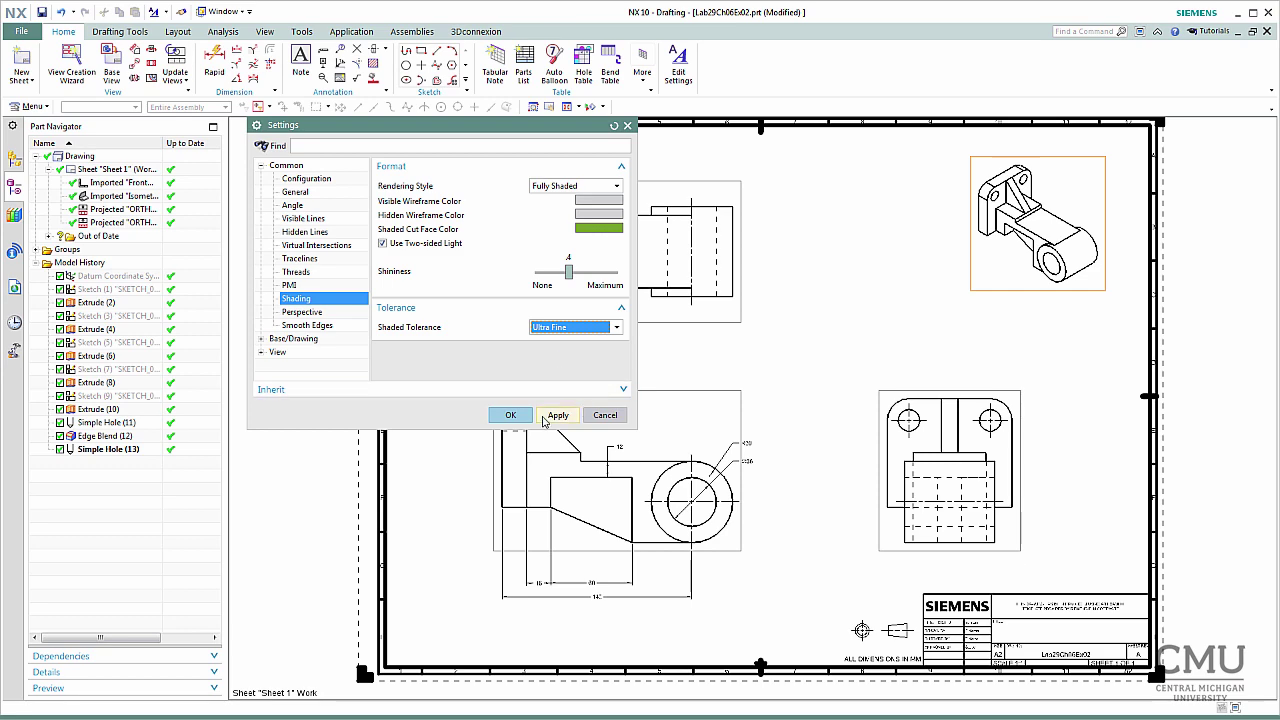
left_click(511, 416)
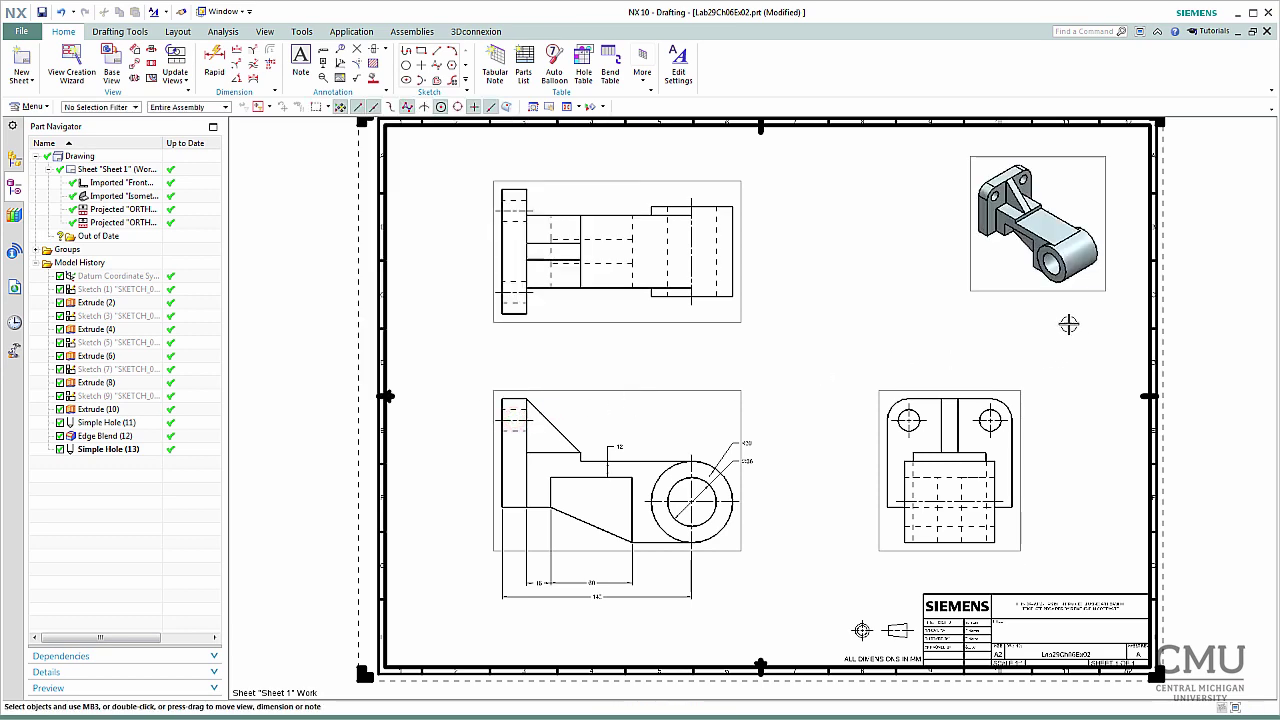
scroll(1050, 255, "up", 2)
scroll(1050, 256, "up", 1)
key("ctrl+f")
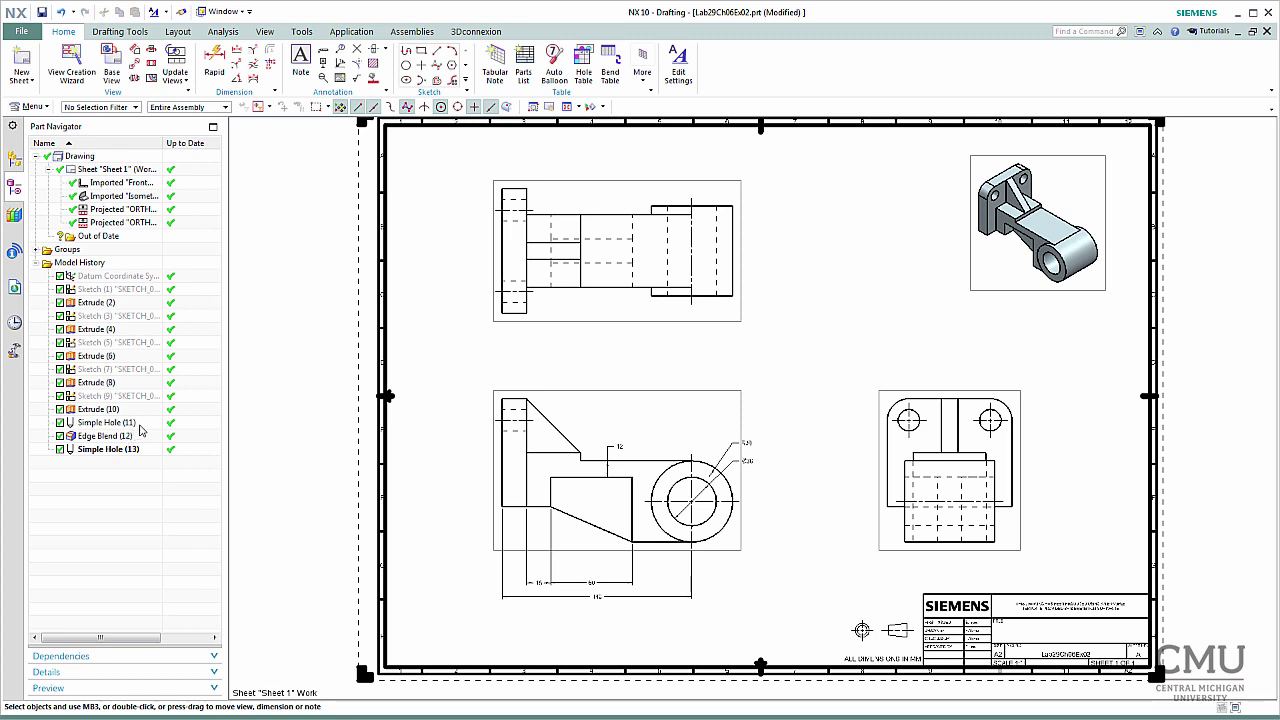
- In Modeling, edit Simple Hole (11) to a 40 mm diameter
left_click(358, 33)
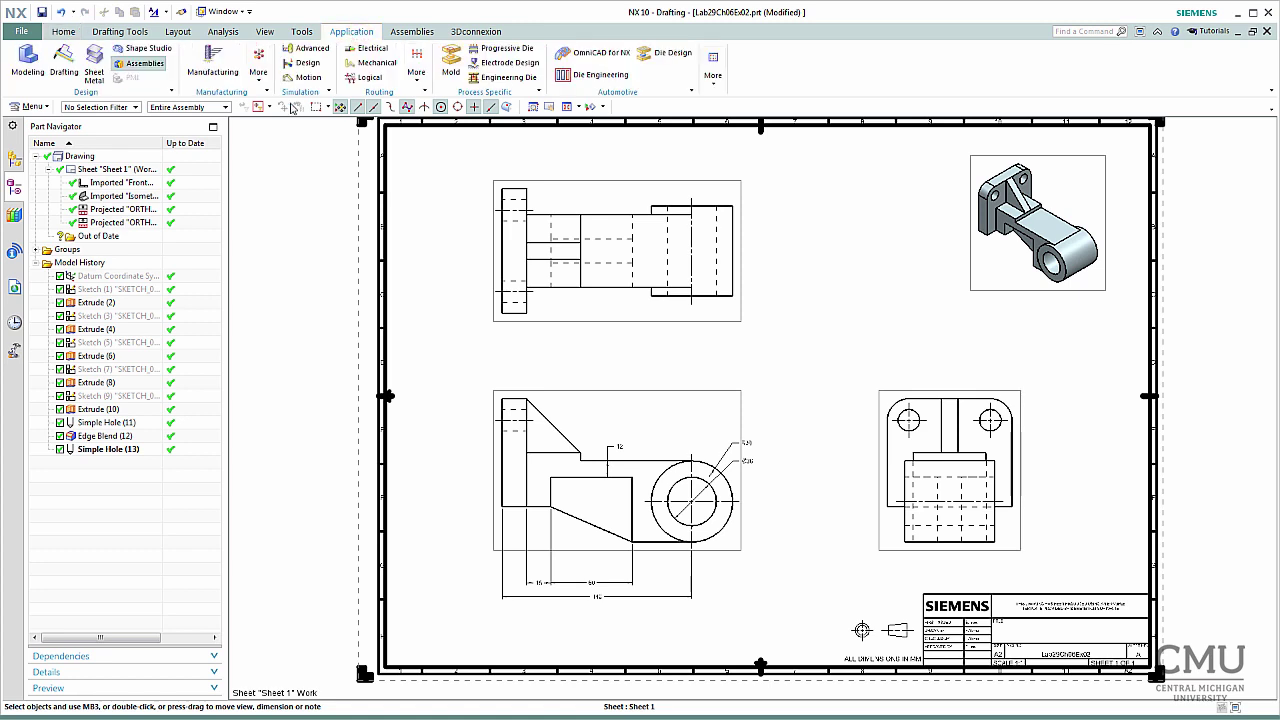
left_click(27, 74)
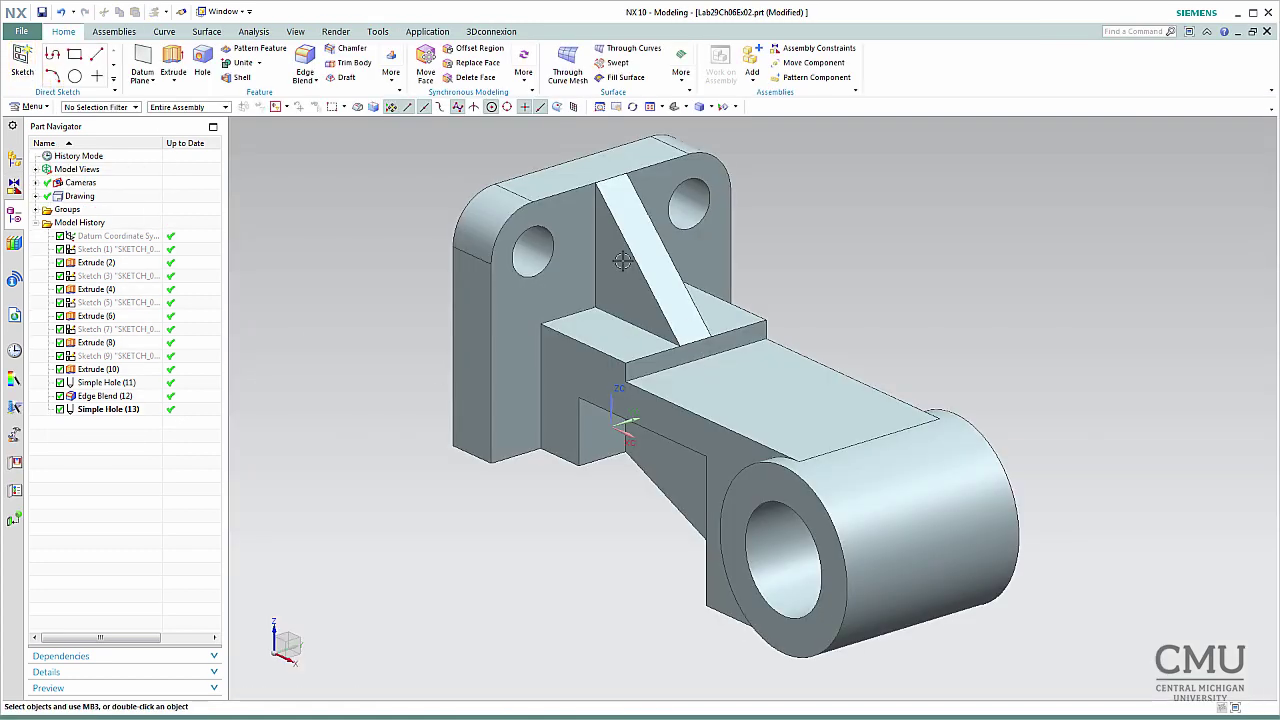
double_click(112, 383)
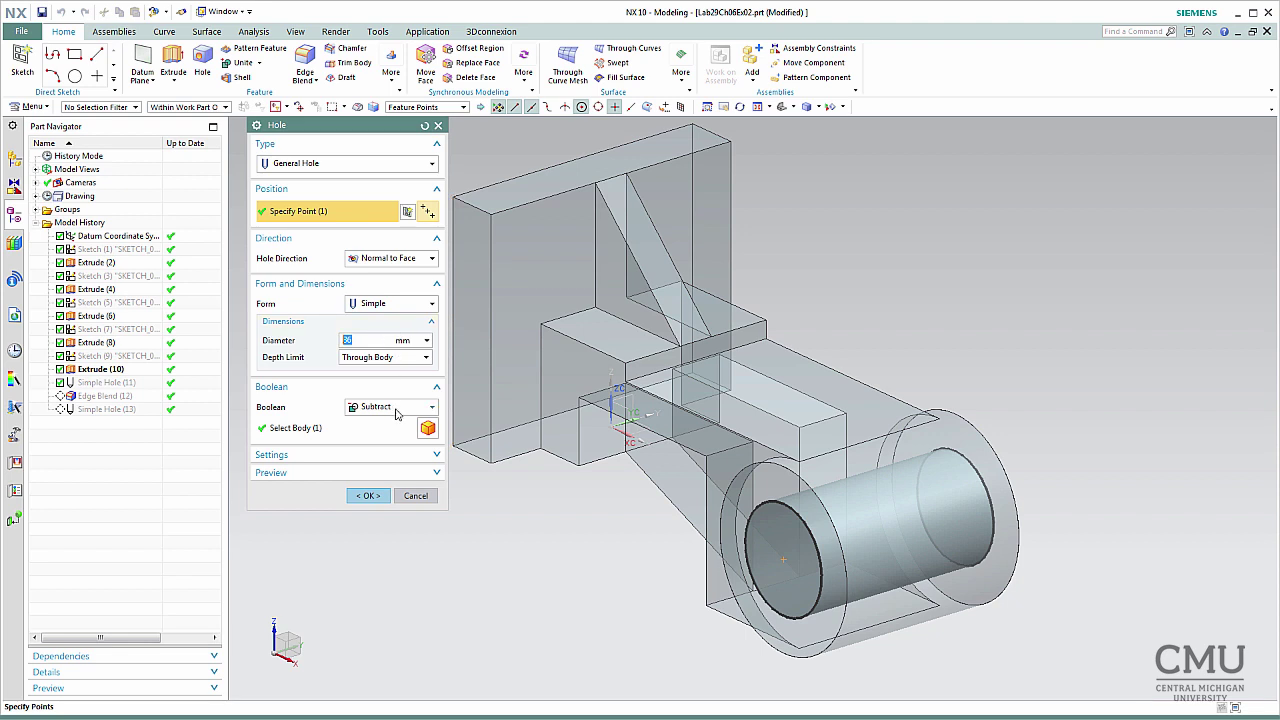
left_click(366, 496)
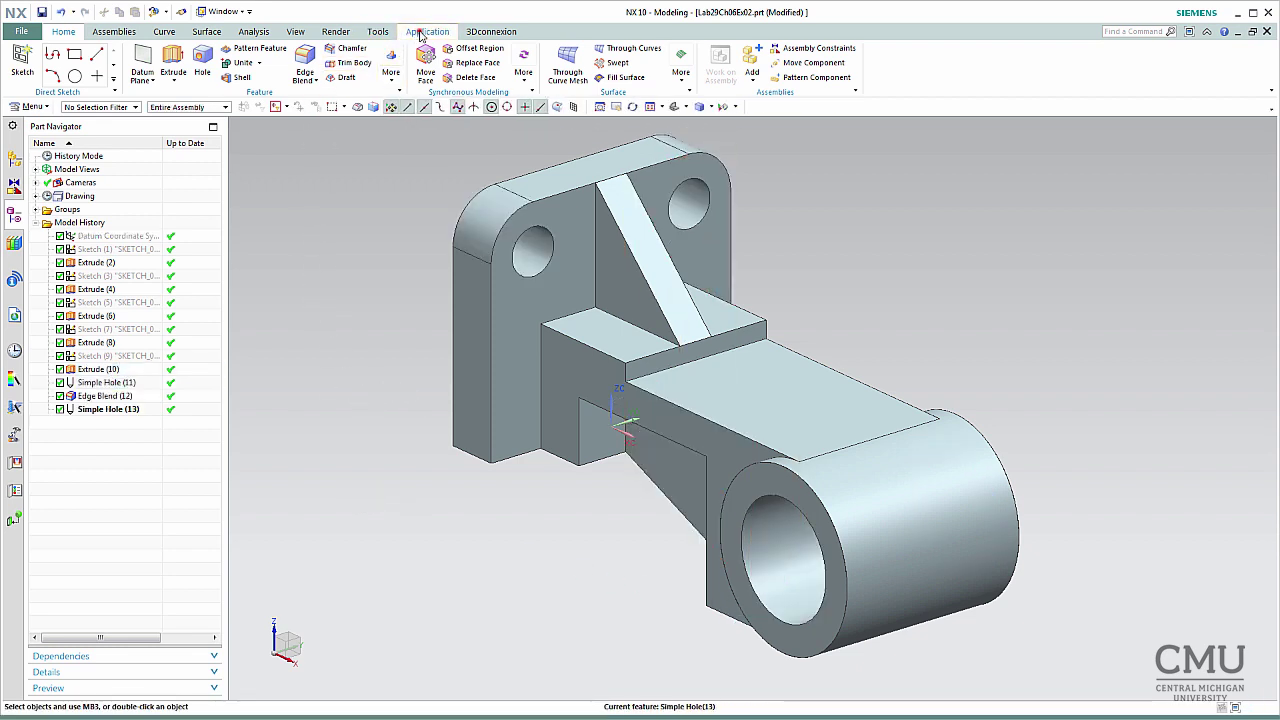
left_click(422, 31)
- Back in Drafting, update Sheet 1's out-of-date views so the boss hole reads Ø40
left_click(72, 62)
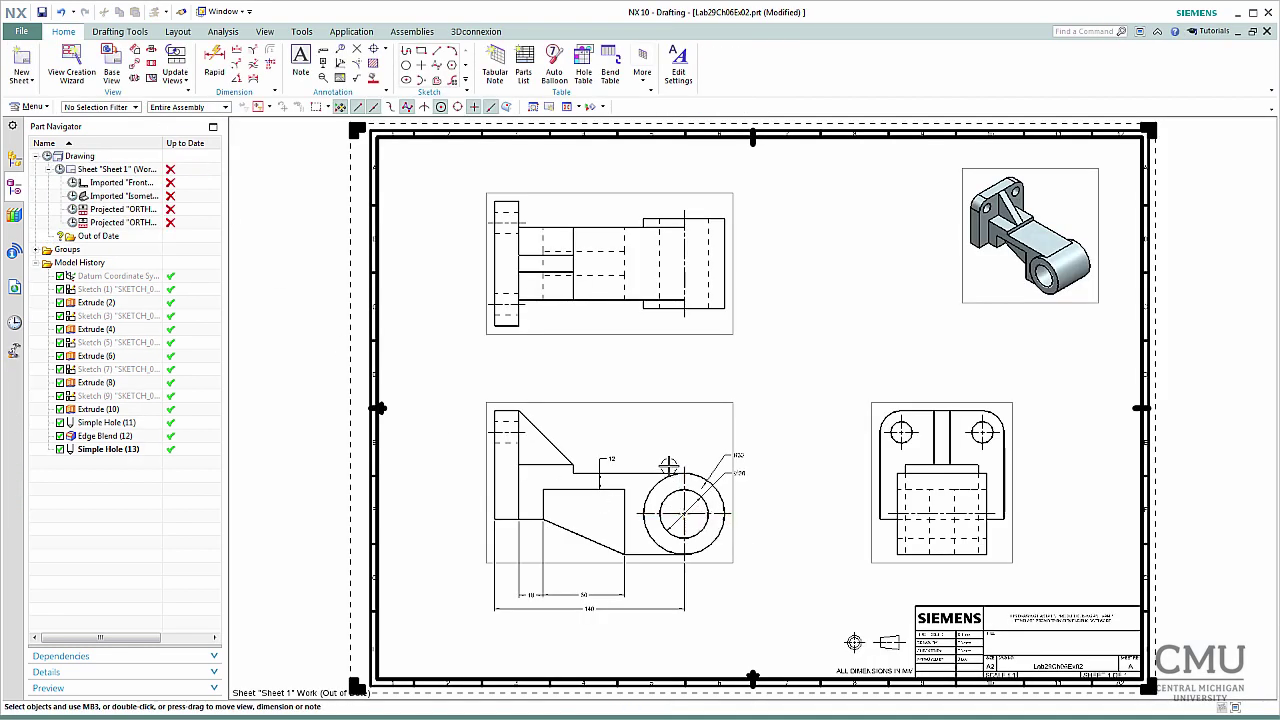
right_click(168, 185)
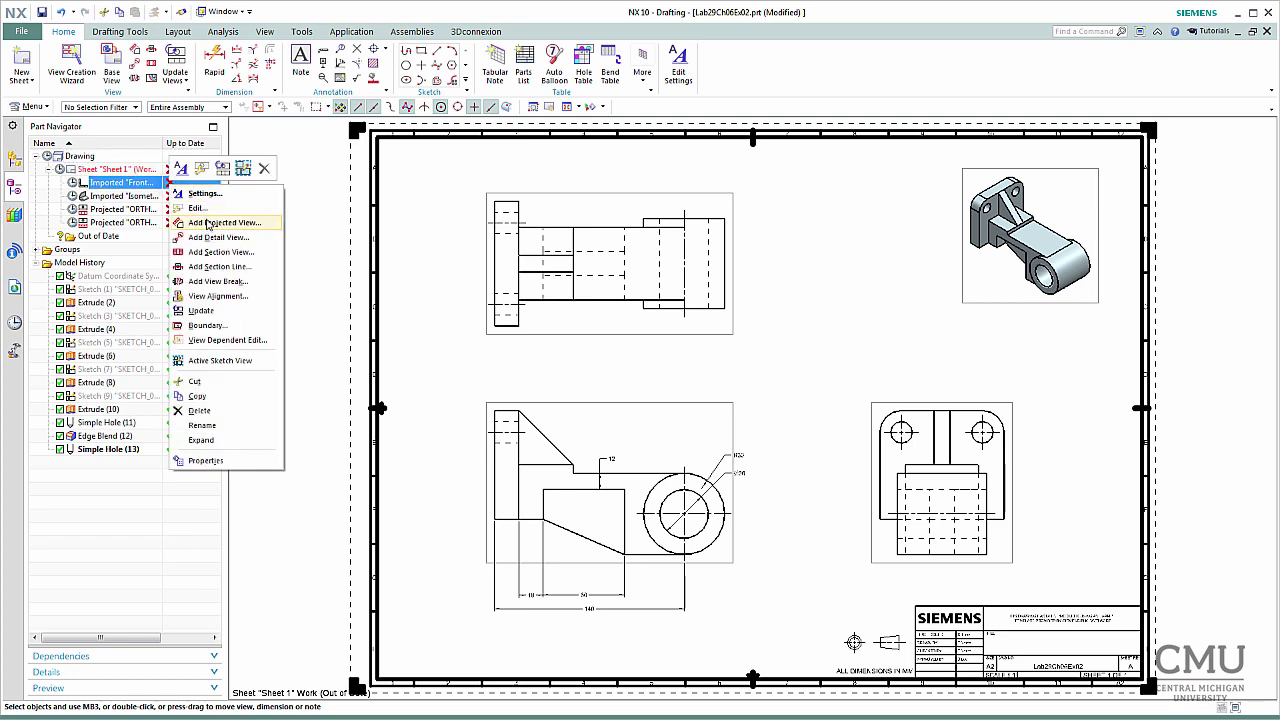
left_click(140, 172)
right_click(140, 172)
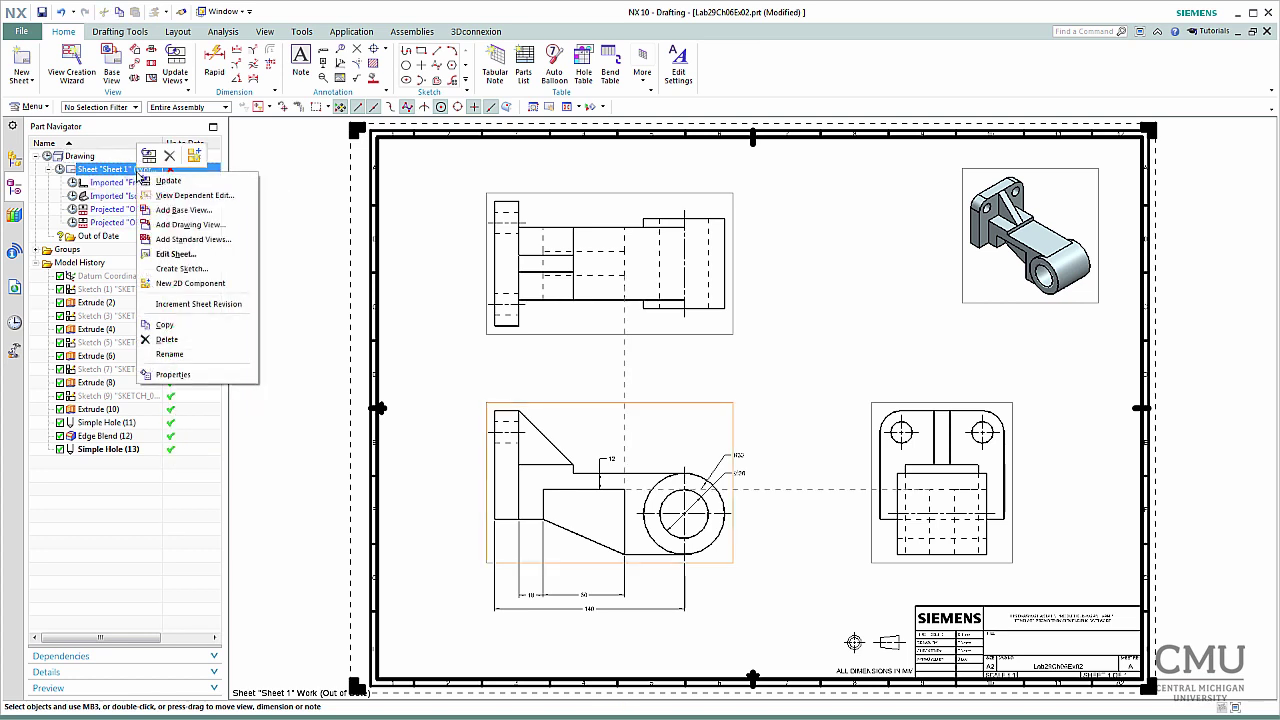
left_click(160, 181)
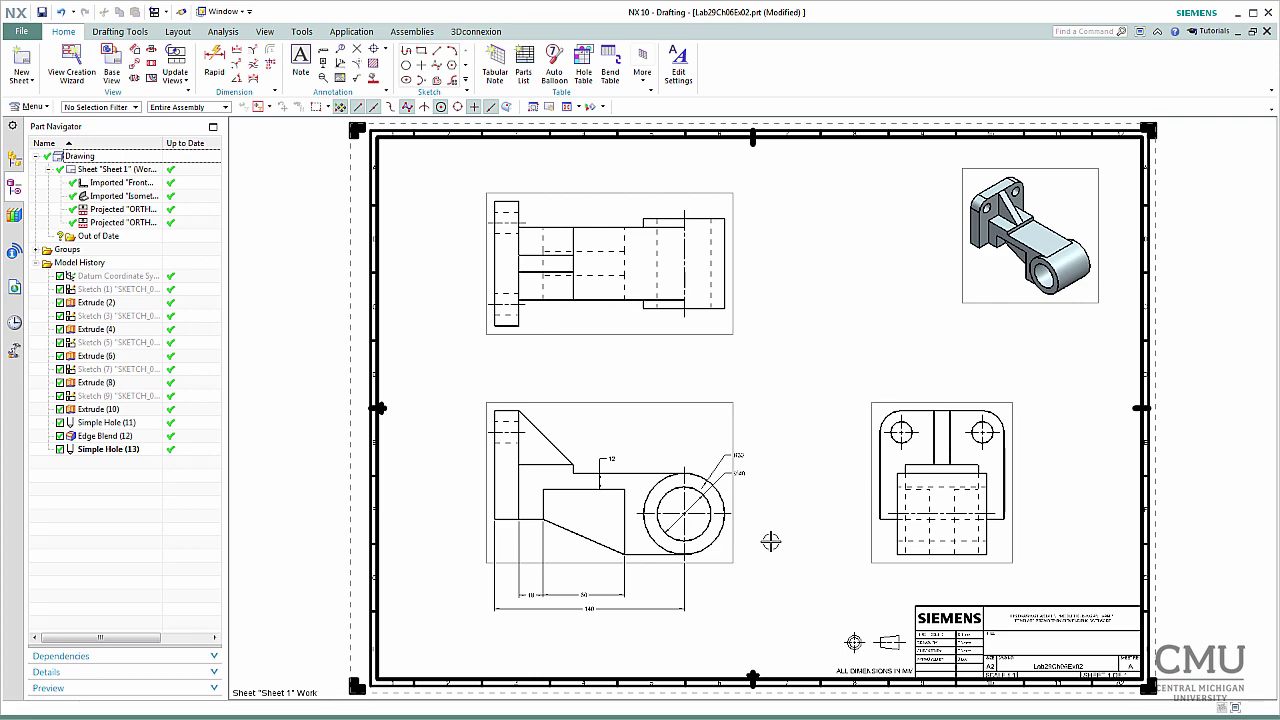
scroll(753, 479, "down", 1)
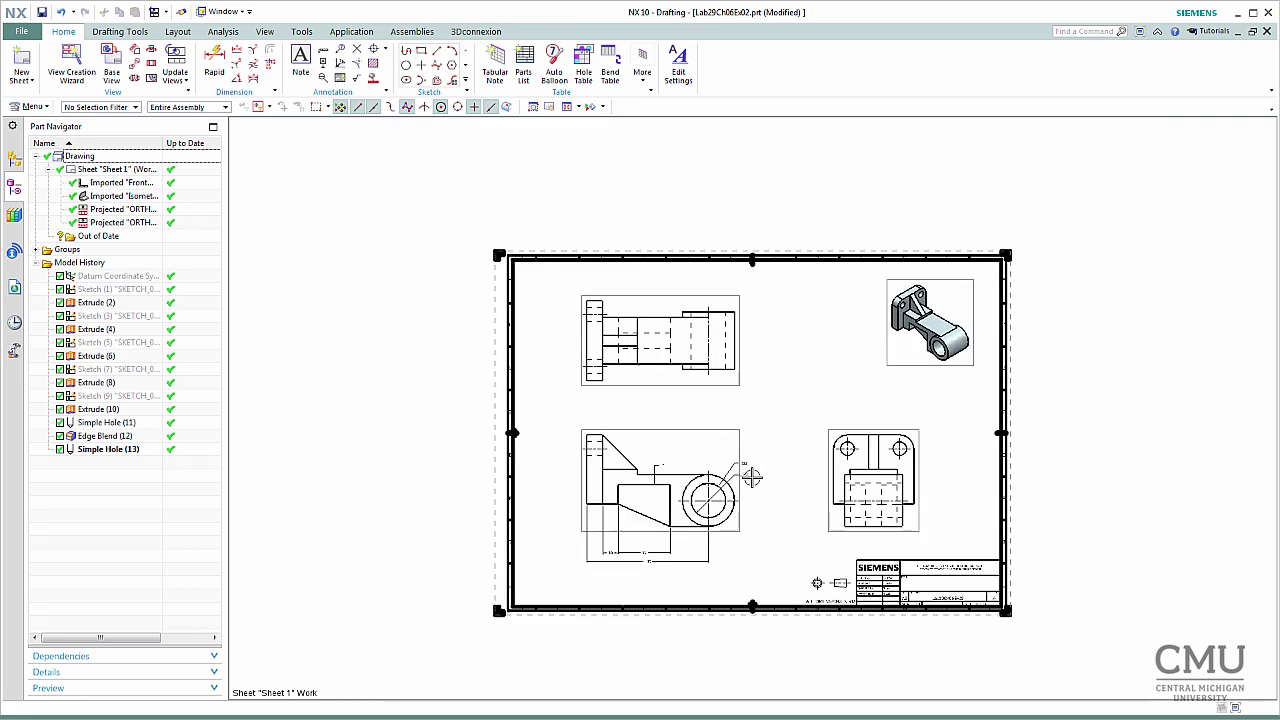
scroll(751, 477, "up", 5)
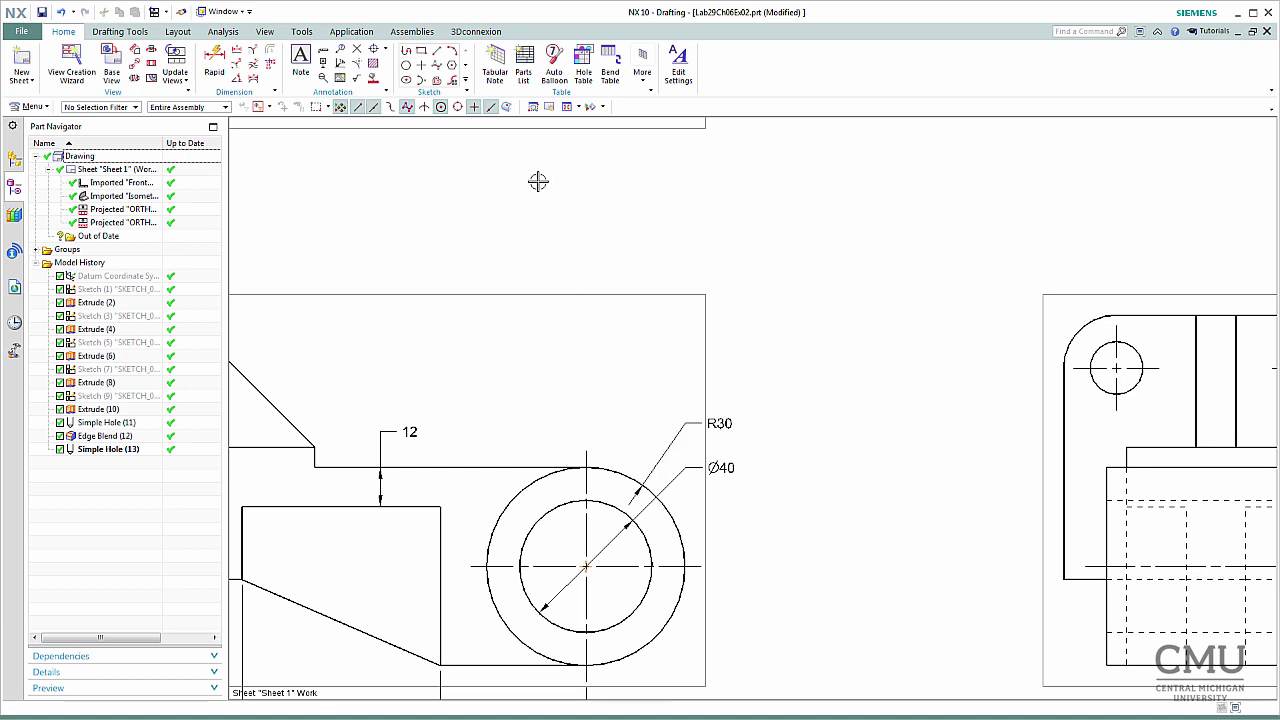
- In Modeling, change Simple Hole (11) diameter again, then return to Drafting
left_click(356, 31)
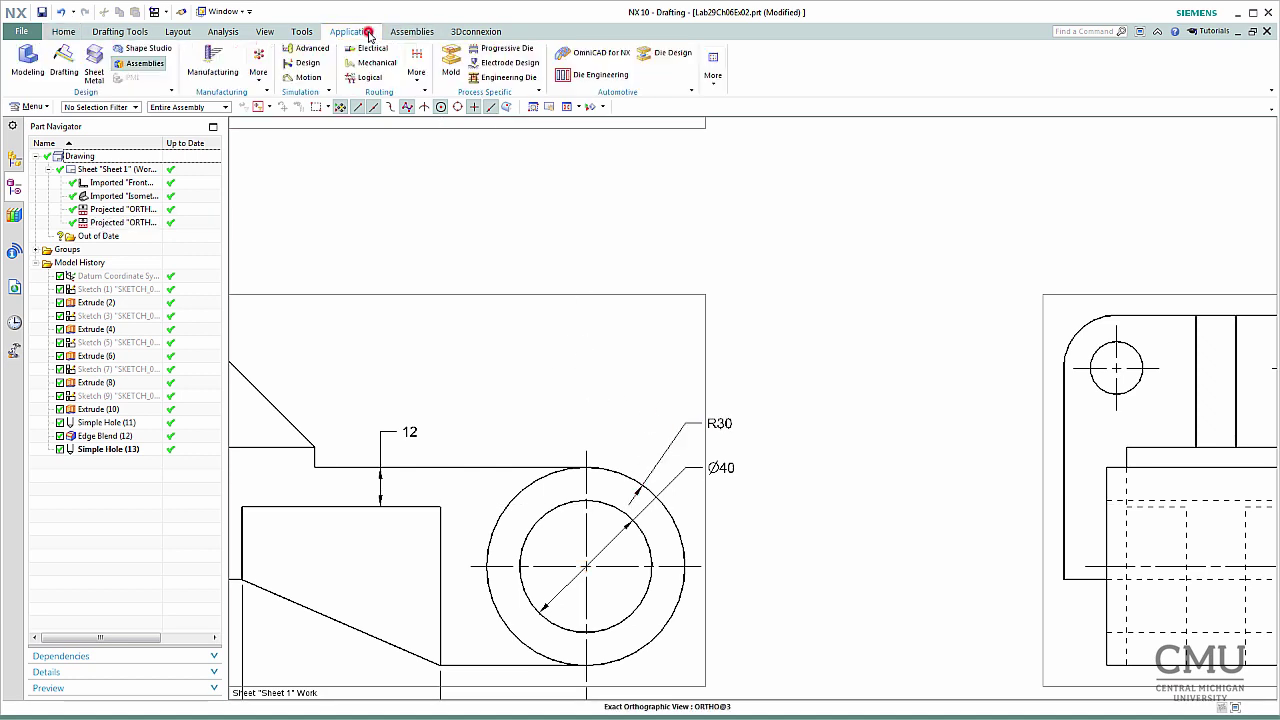
left_click(22, 74)
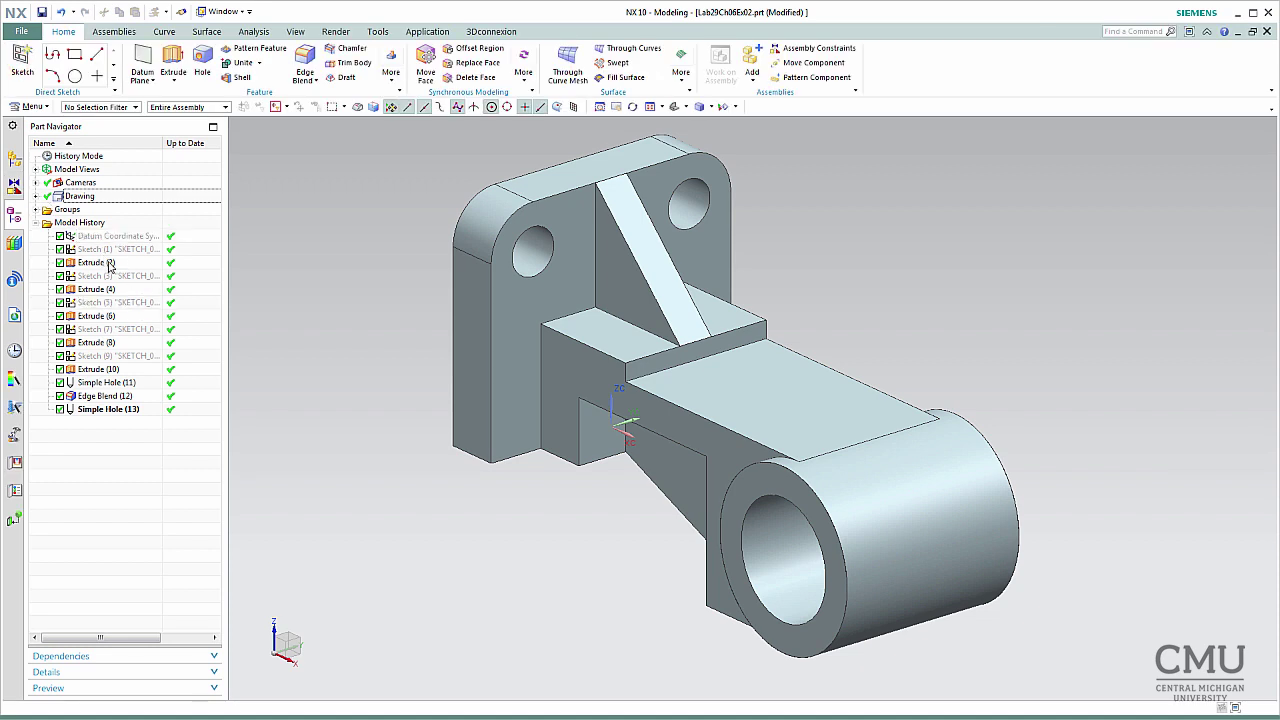
double_click(104, 383)
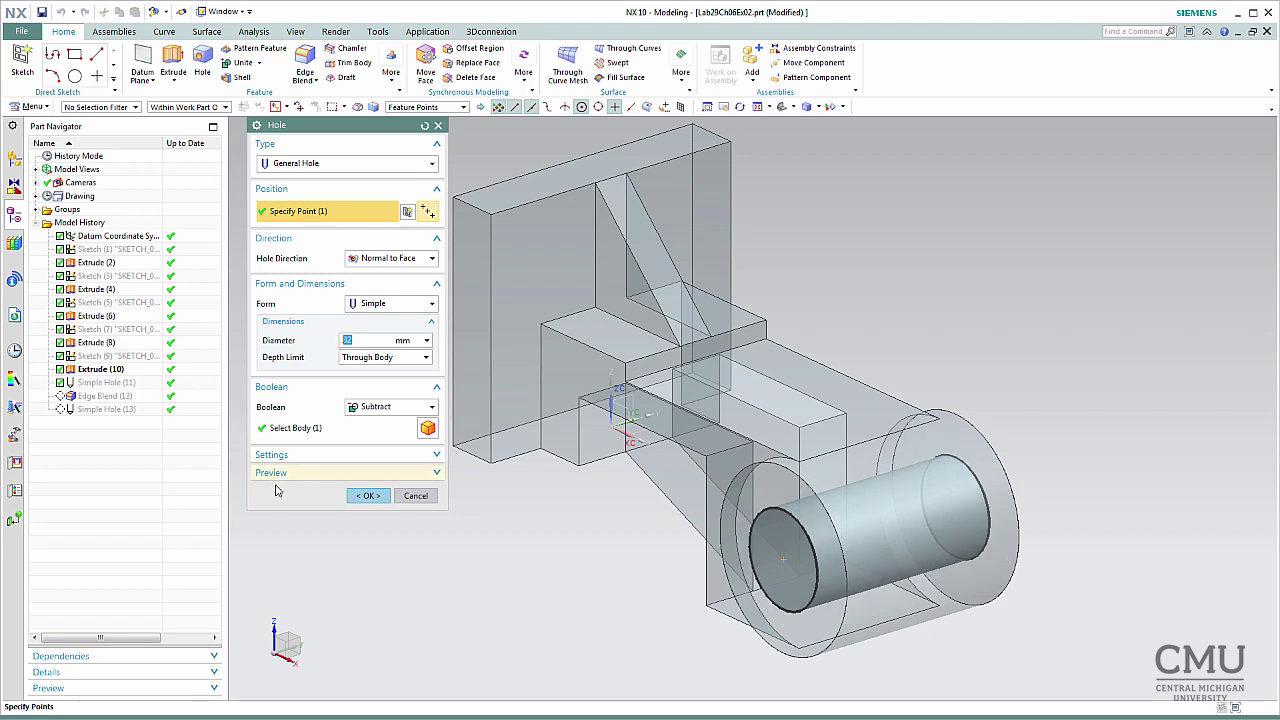
left_click(367, 495)
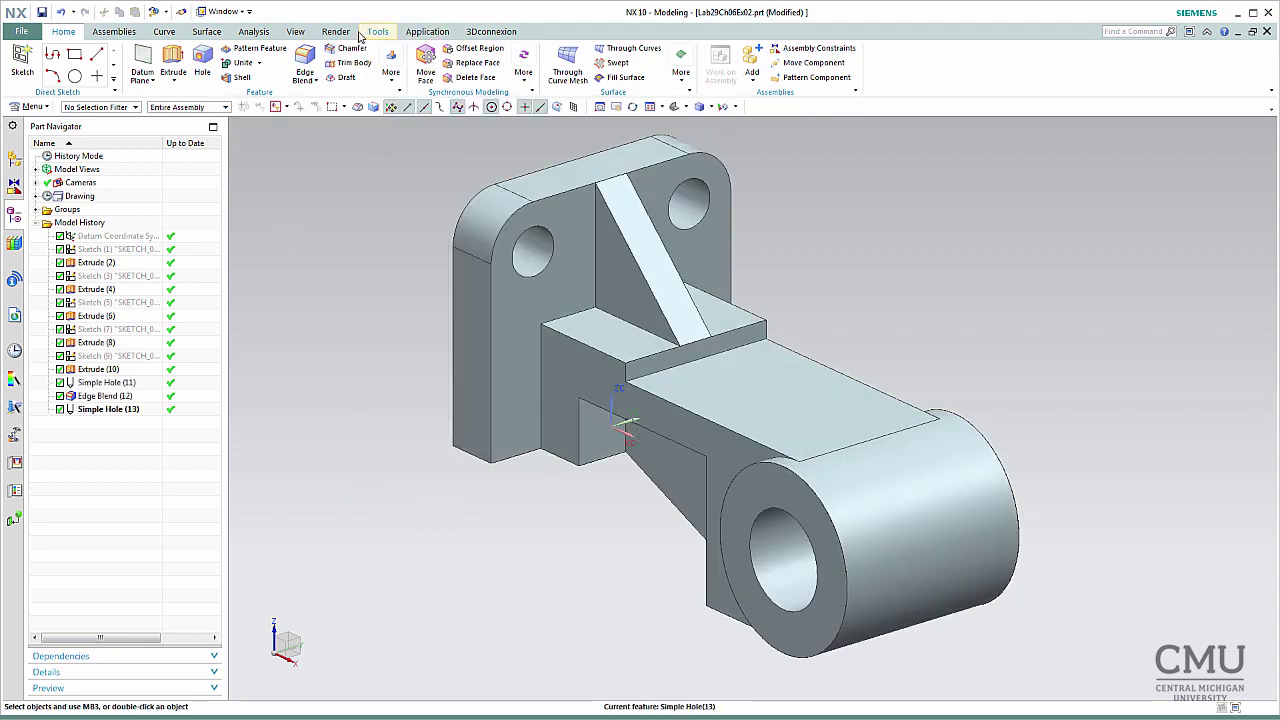
left_click(431, 31)
left_click(64, 62)
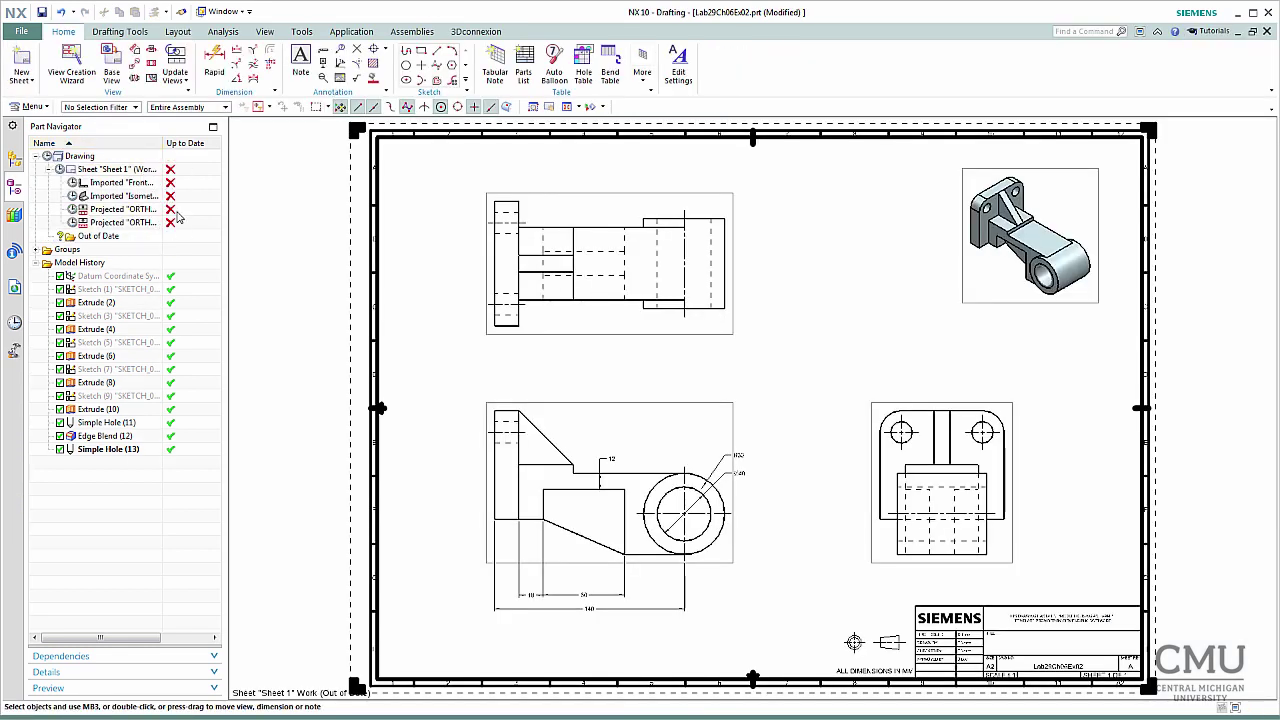
- Update all out-of-date views on Sheet 1 and check the resized hole dimension
left_click(145, 170)
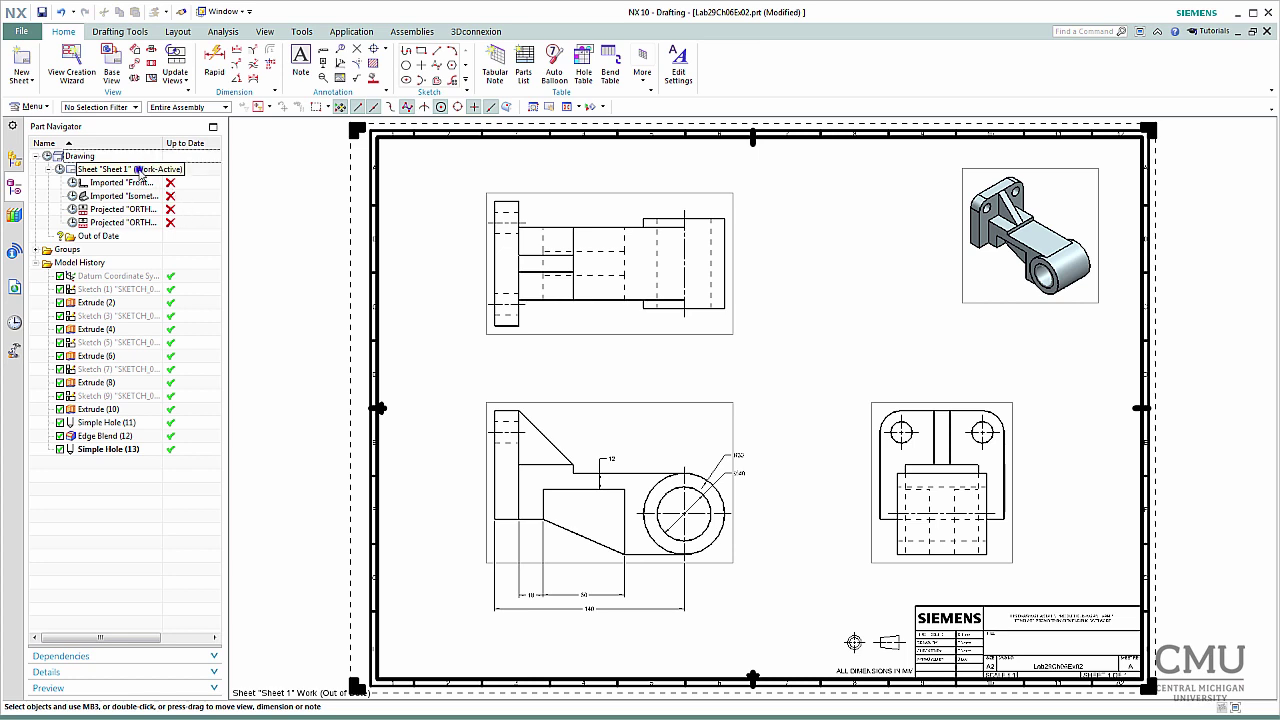
right_click(141, 171)
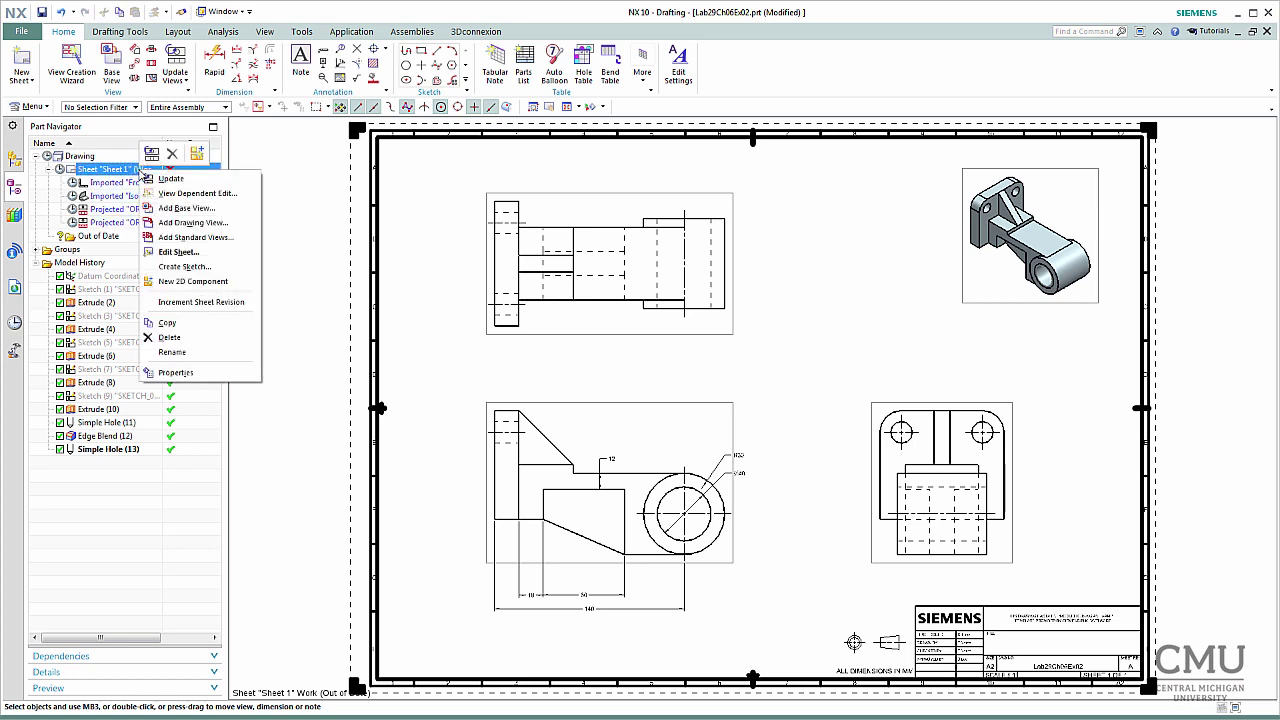
left_click(166, 179)
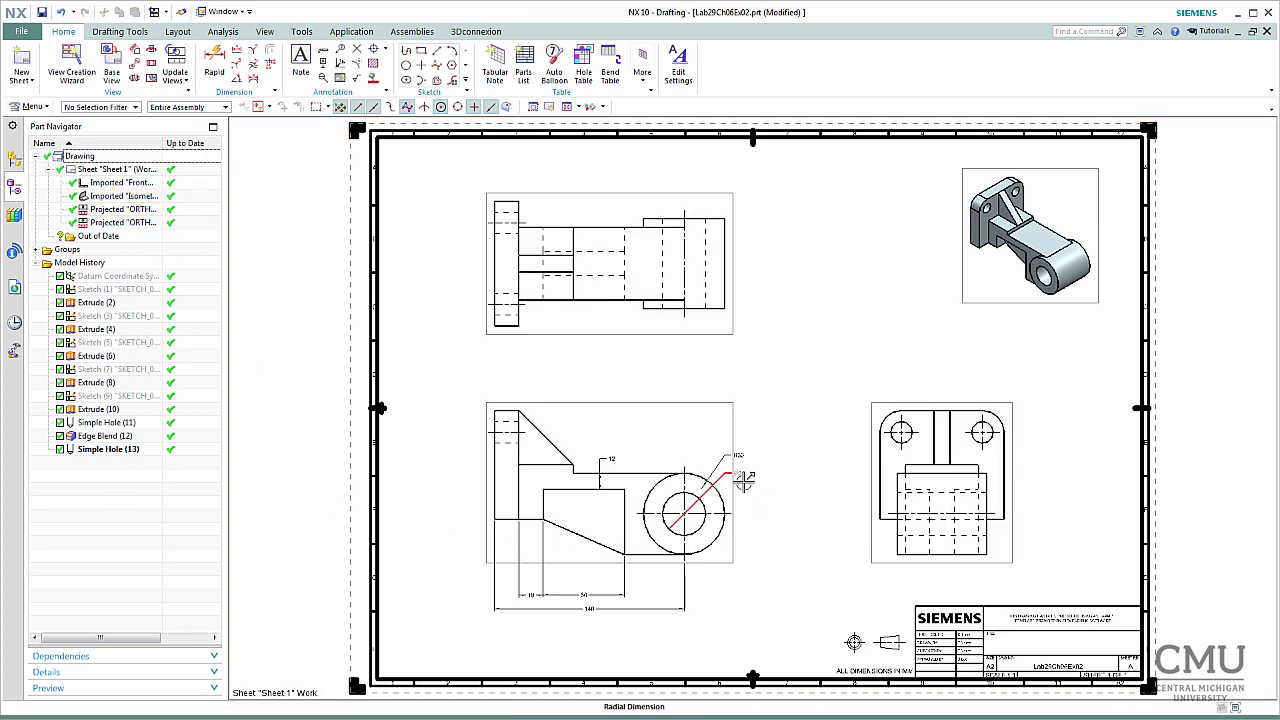
scroll(744, 482, "up", 4)
scroll(744, 482, "down", 5)
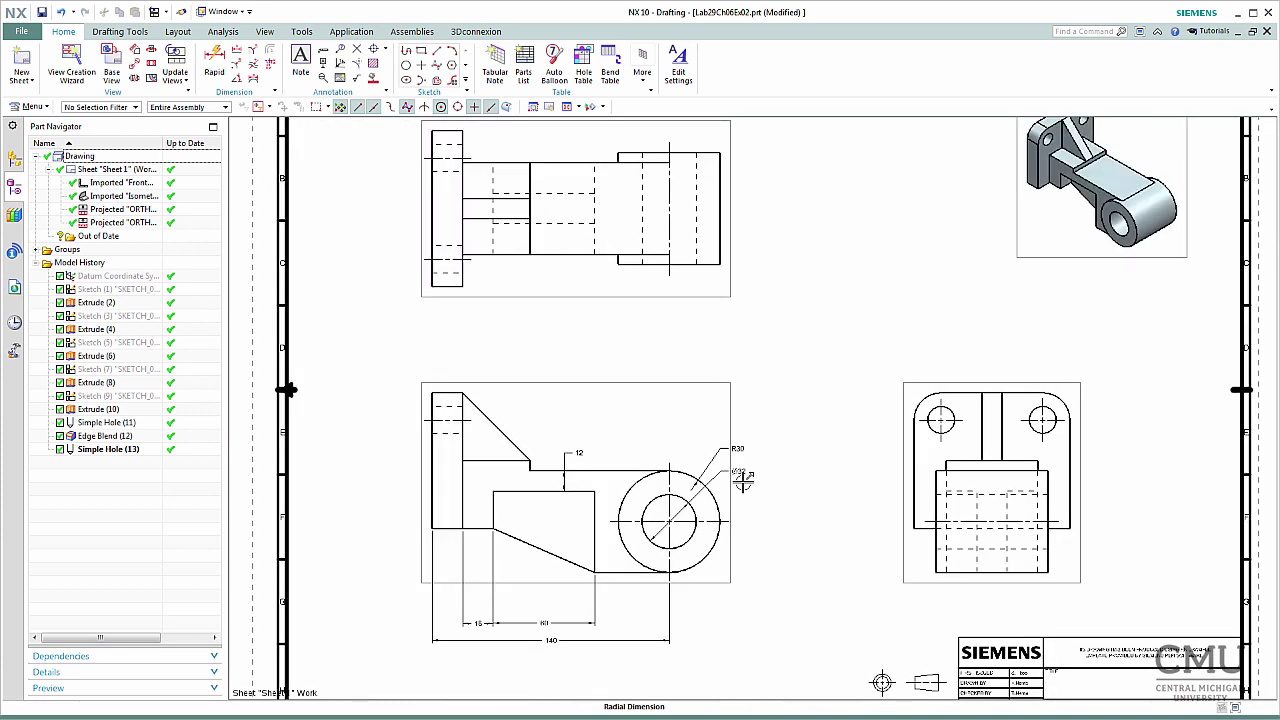